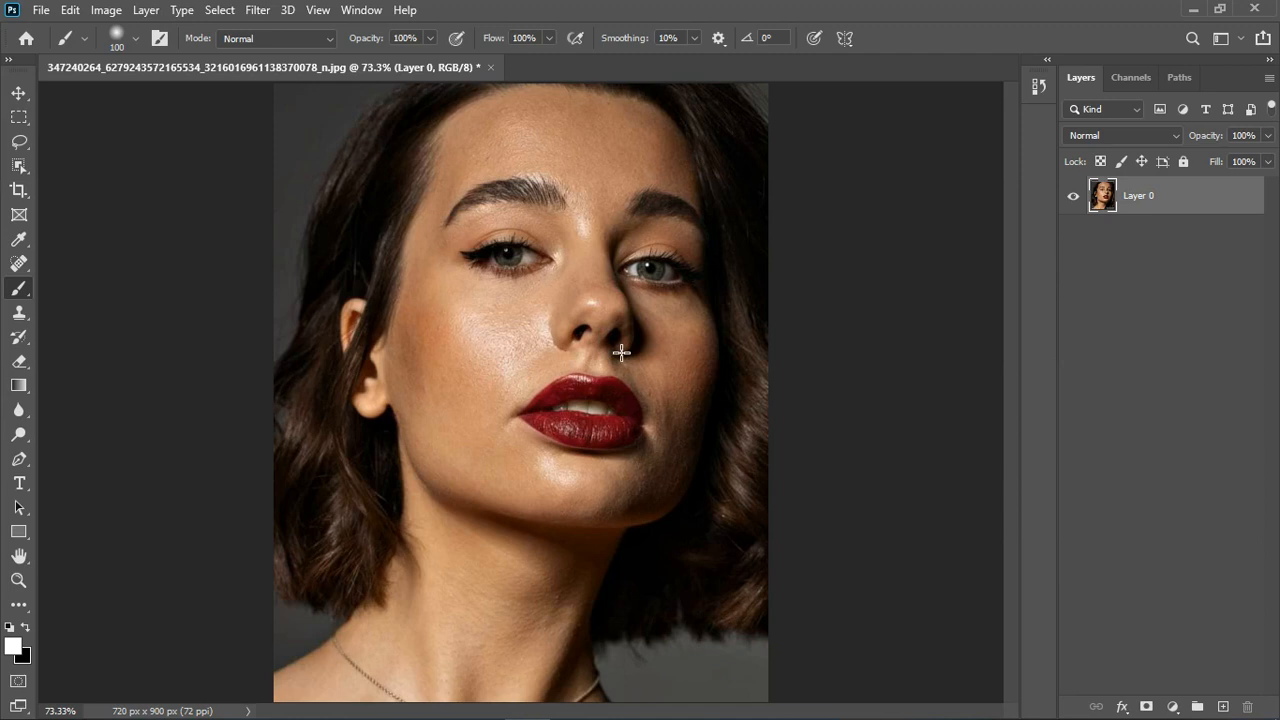
# Add a Hue/Saturation adjustment layer and sample the forehead skin to target the Reds range
pyautogui.scroll(-2, 621, 352)
pyautogui.scroll(1, 622, 356)
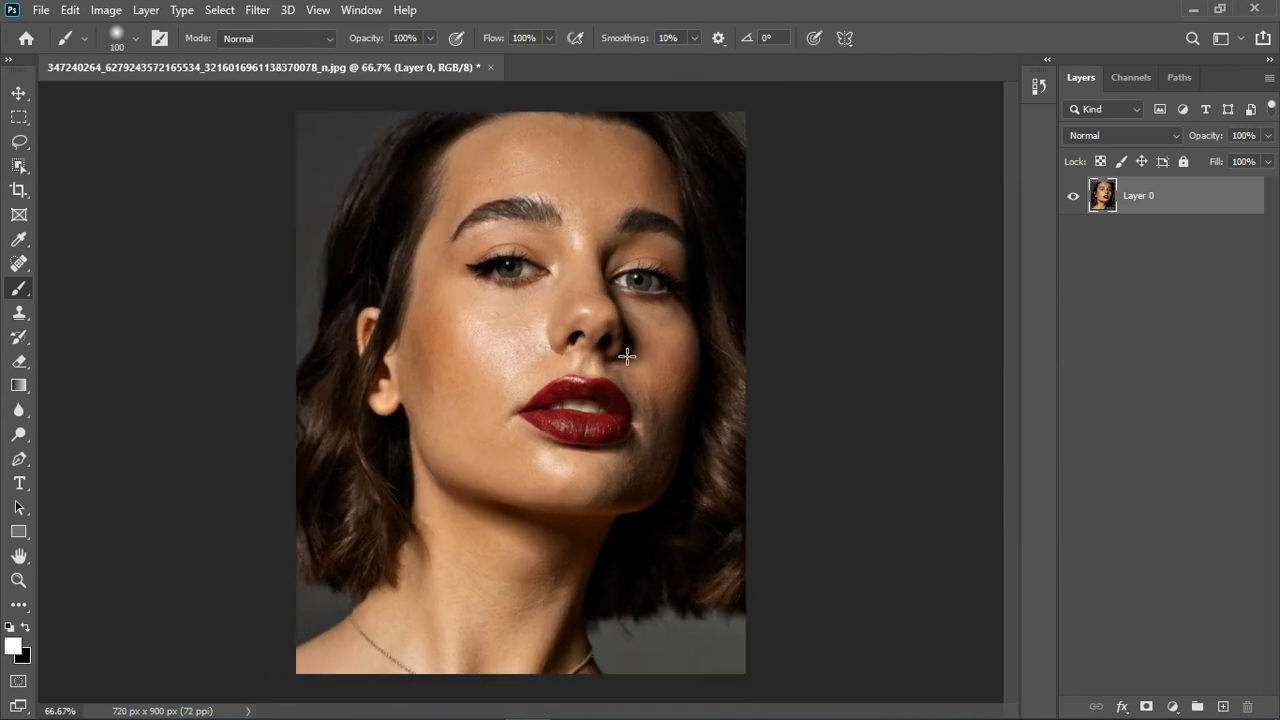
pyautogui.scroll(1, 626, 355)
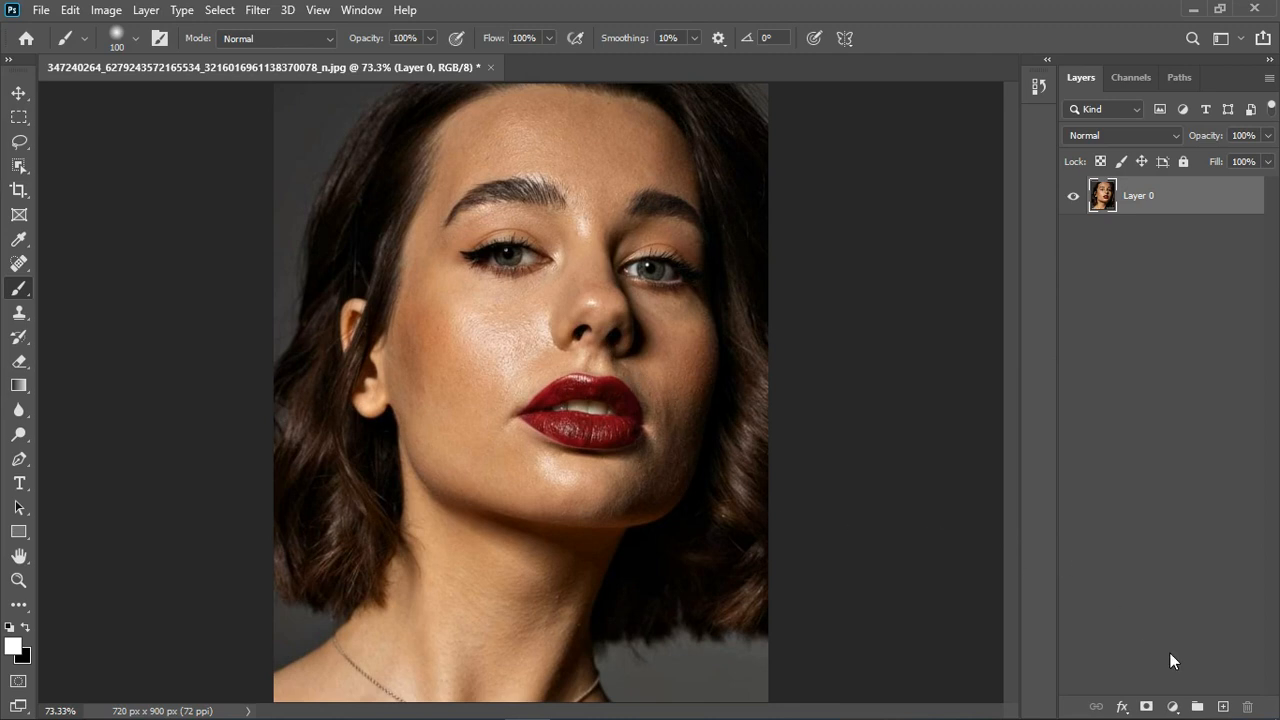
pyautogui.click(1172, 707)
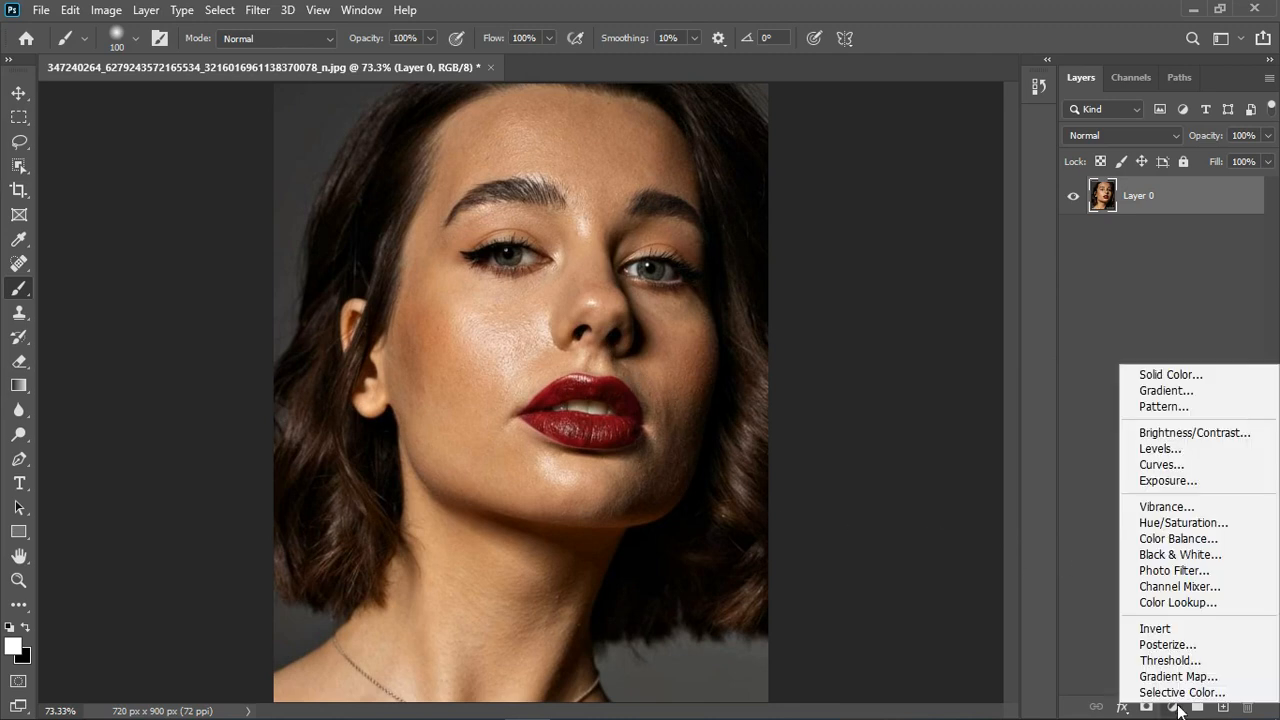
pyautogui.click(1167, 523)
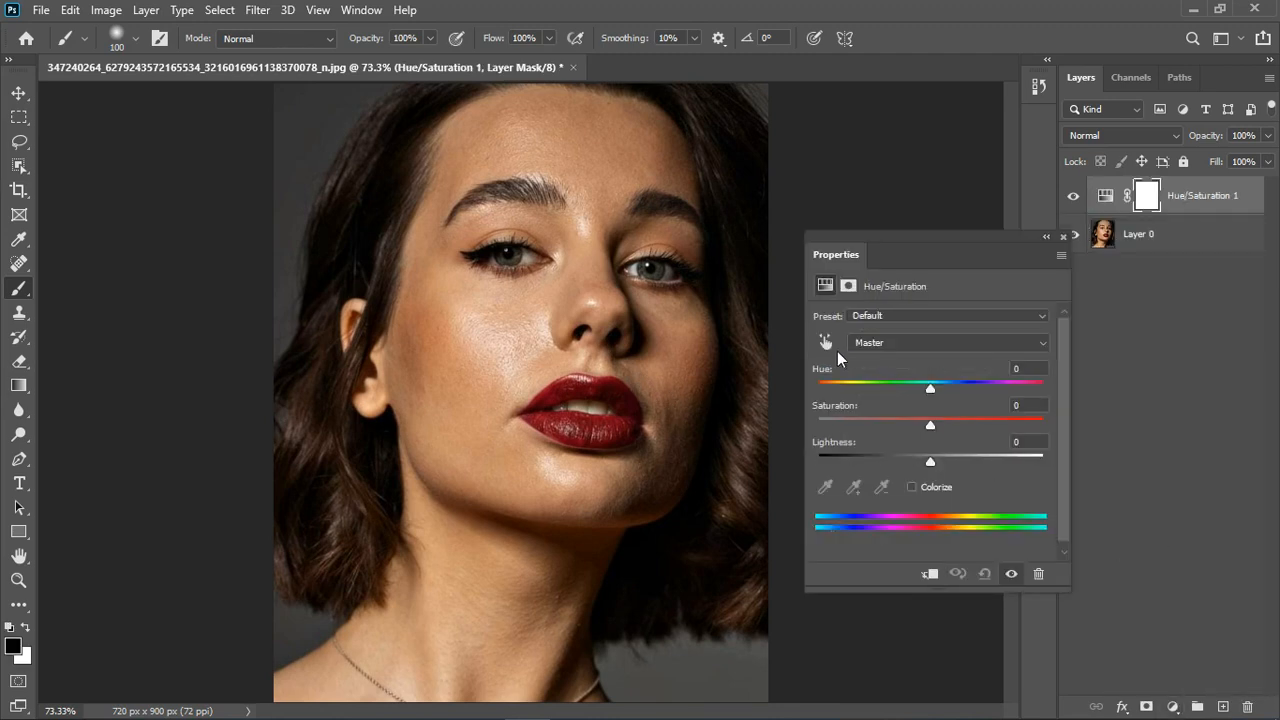
pyautogui.click(826, 343)
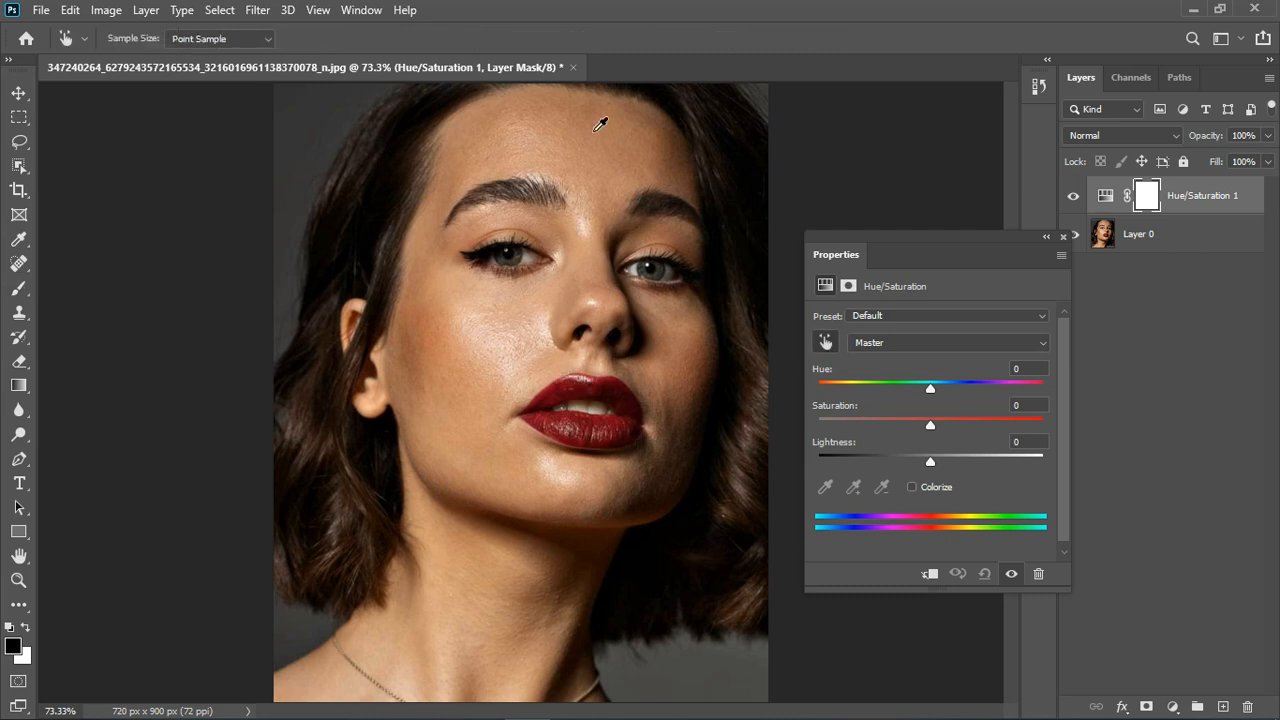
pyautogui.click(561, 125)
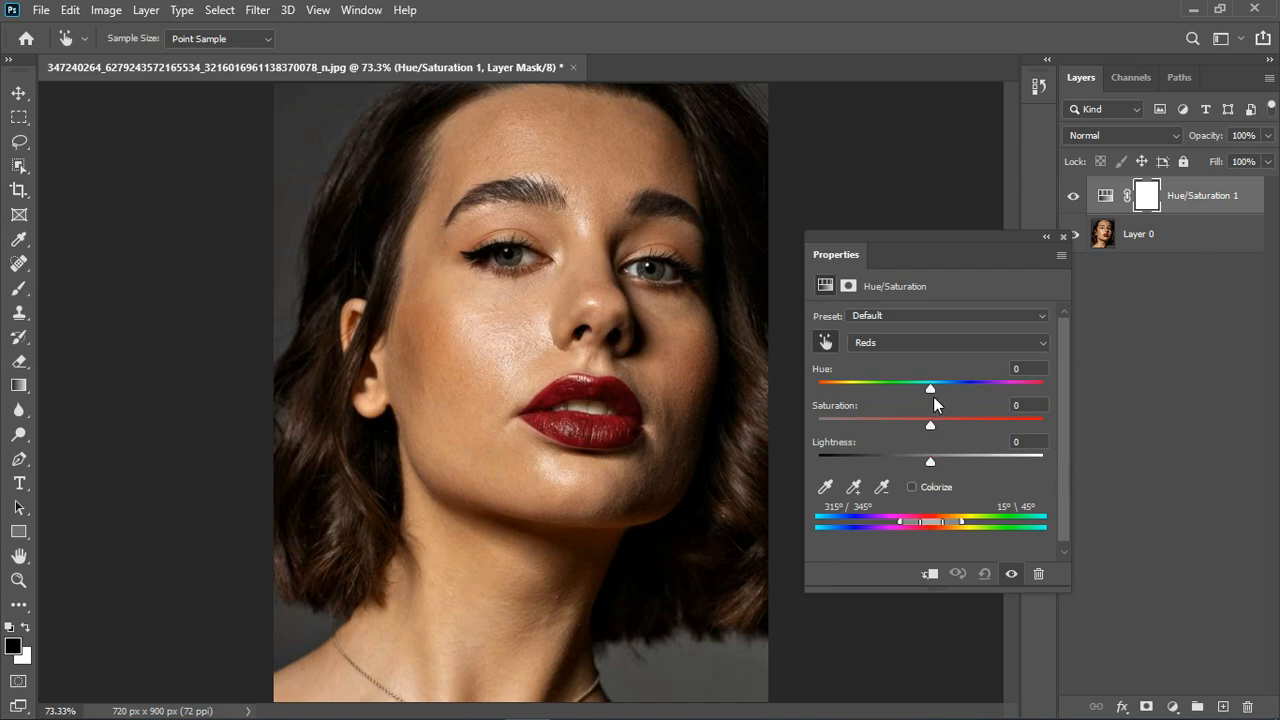
# Set the Reds hue to +180 and shift the affected color range to 18°/48°–78°\107° to isolate the skin
pyautogui.moveTo(930, 388); pyautogui.dragTo(1035, 388)
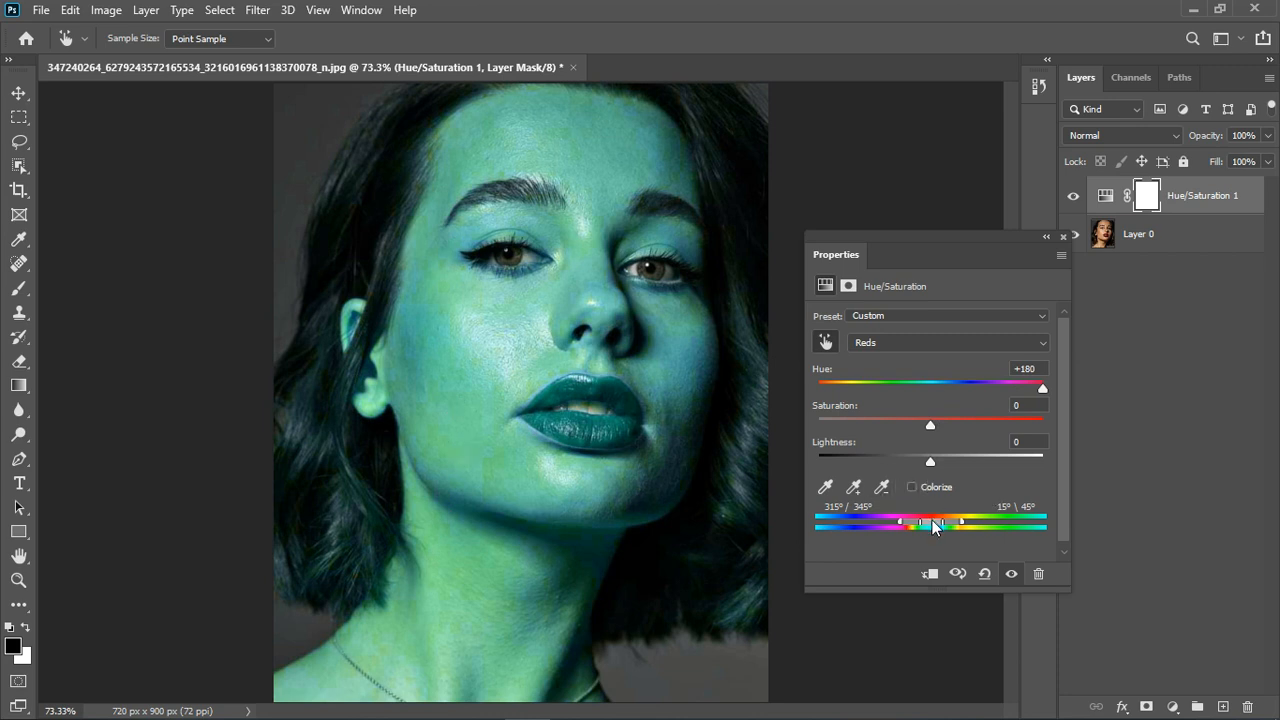
pyautogui.moveTo(932, 521); pyautogui.dragTo(974, 524)
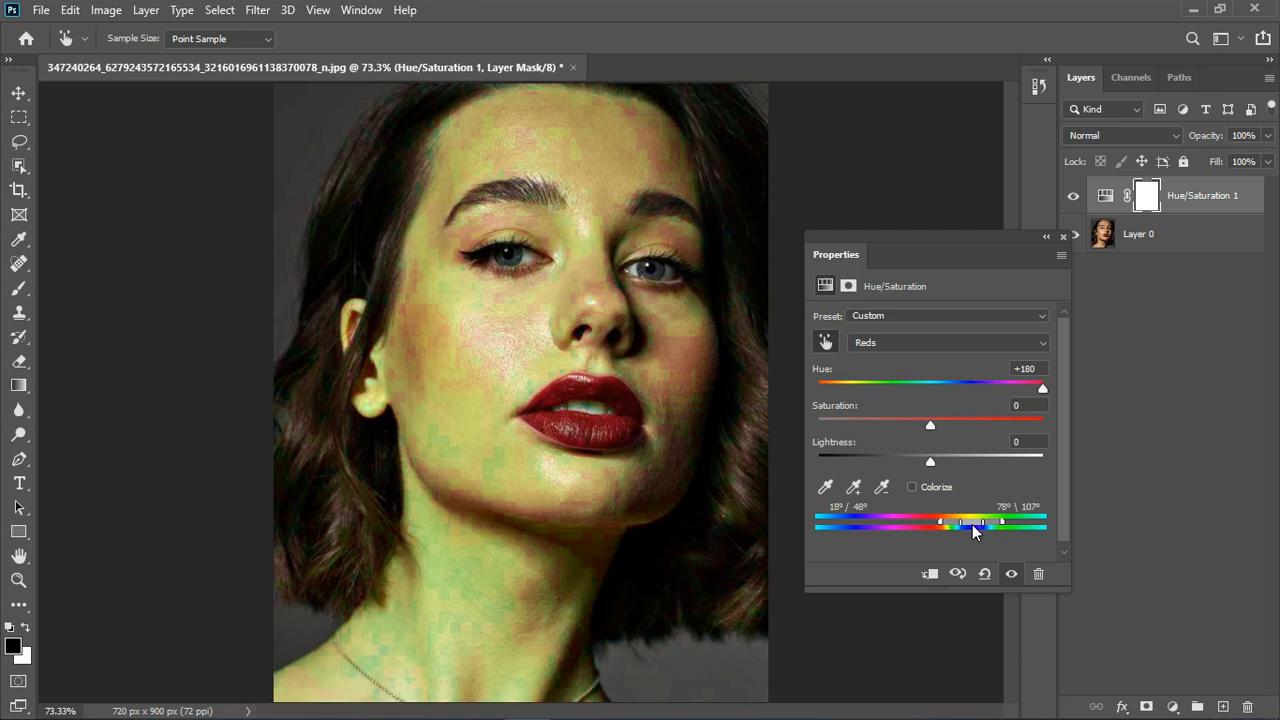
pyautogui.click(1012, 573)
pyautogui.click(1012, 573)
# Reset the hue to 0, set it to -18 for the Yellows, and compare the result with the adjustment off
pyautogui.doubleClick(1040, 370)
pyautogui.write('0')
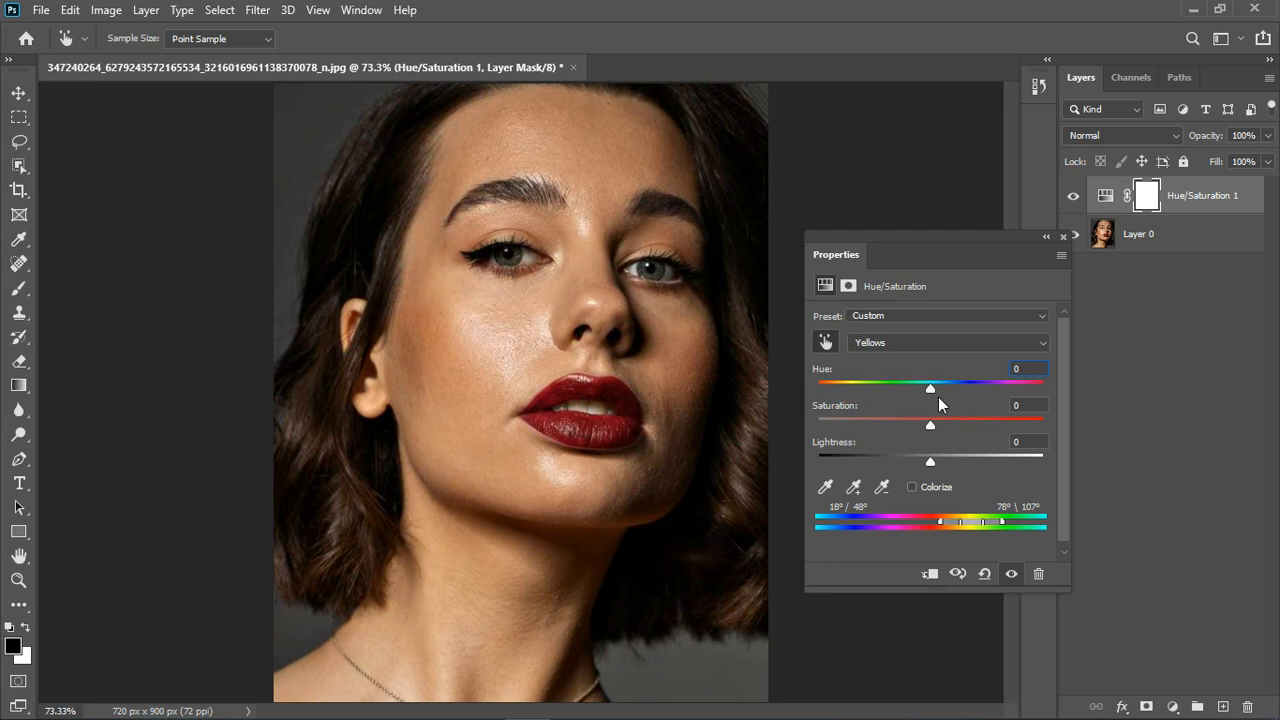
pyautogui.moveTo(932, 389); pyautogui.dragTo(909, 390)
pyautogui.click(1012, 574)
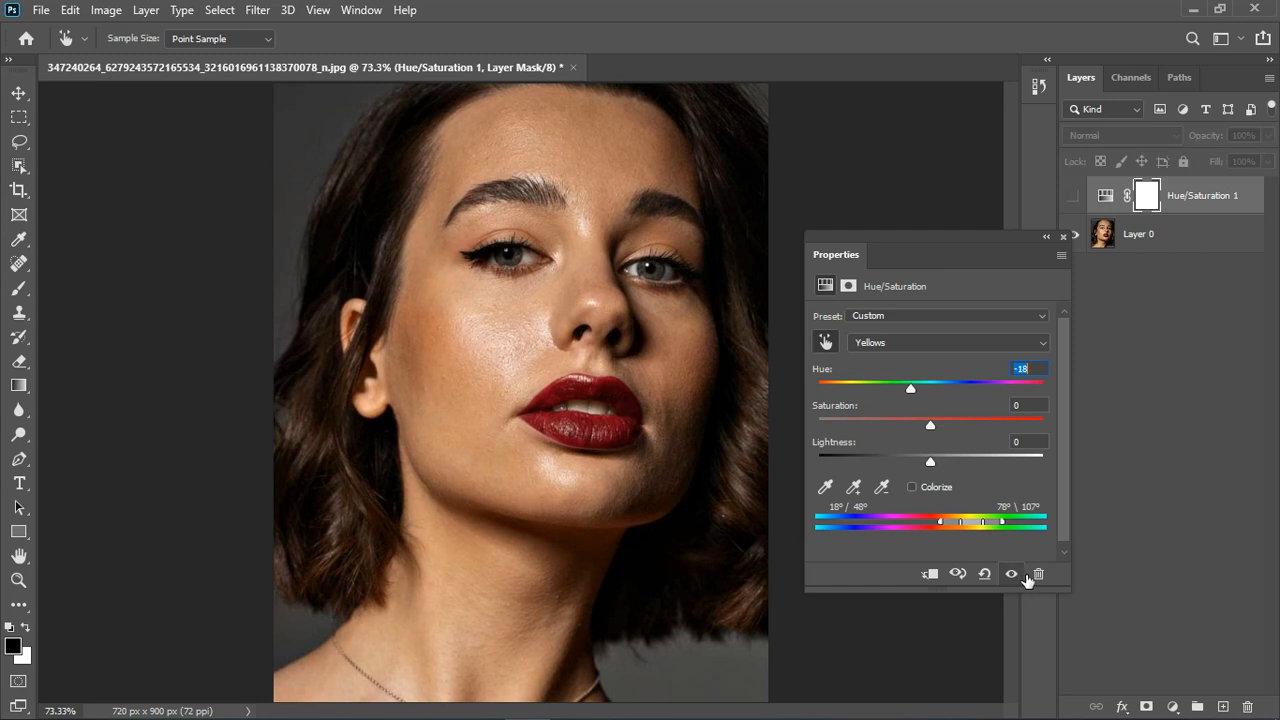
pyautogui.click(1026, 578)
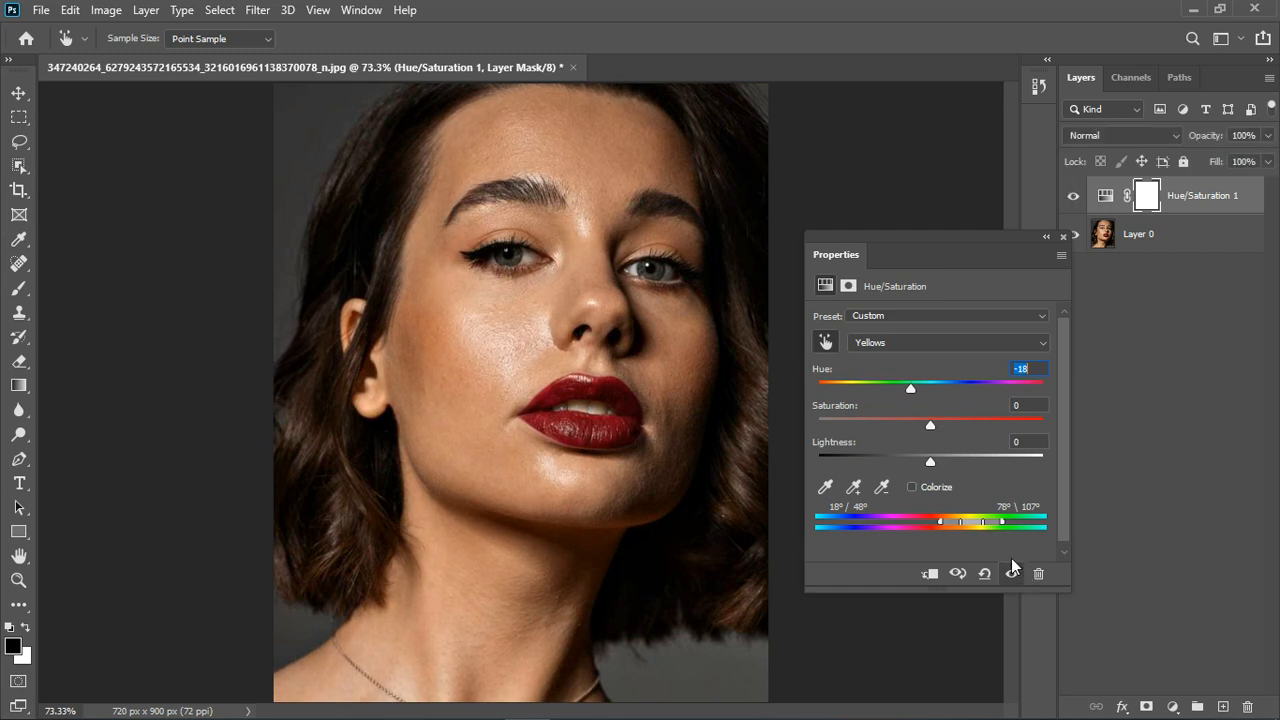
# Raise the Yellows saturation moderately and slightly lower their lightness in the Hue/Saturation adjustment
pyautogui.click(20, 93)
pyautogui.scroll(2, 537, 509)
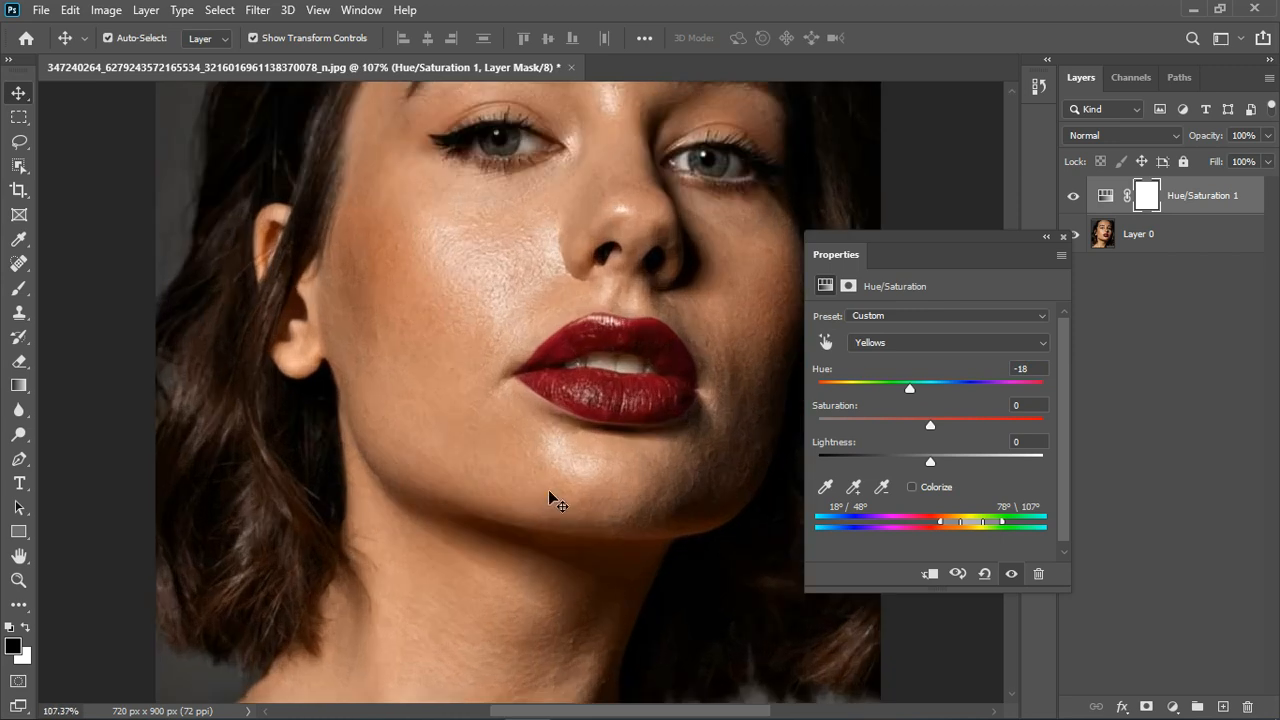
pyautogui.scroll(-1, 549, 491)
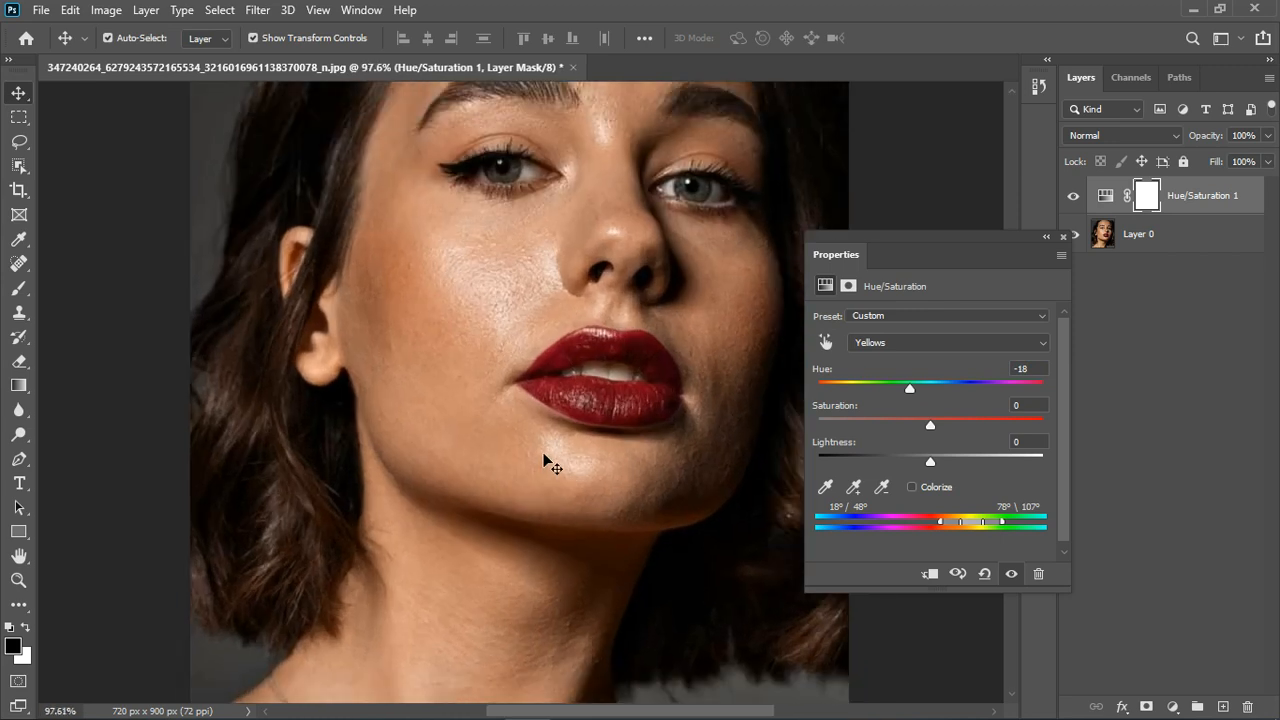
pyautogui.click(1012, 575)
pyautogui.click(1012, 575)
pyautogui.moveTo(935, 424); pyautogui.dragTo(988, 428)
pyautogui.scroll(-4, 600, 470)
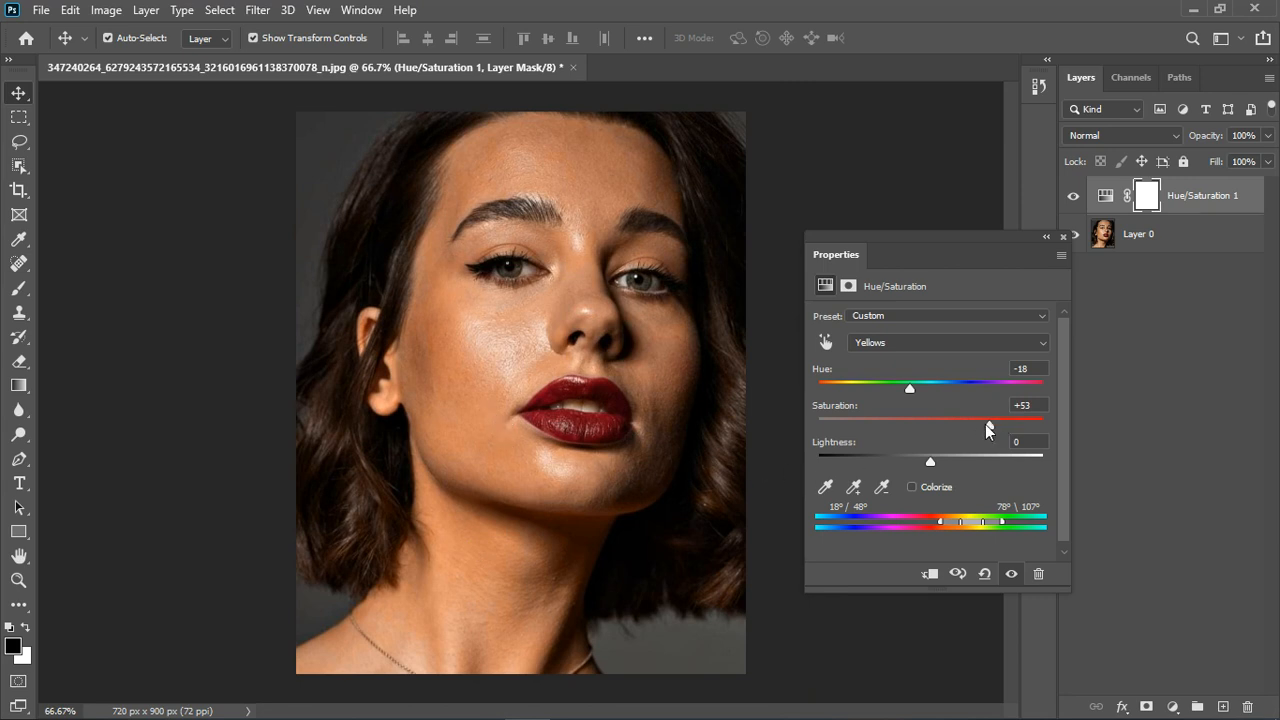
pyautogui.moveTo(988, 428); pyautogui.dragTo(975, 430)
pyautogui.moveTo(930, 462); pyautogui.dragTo(915, 463)
pyautogui.moveTo(974, 425); pyautogui.dragTo(981, 425)
pyautogui.click(1063, 238)
# Compare the portrait with and without the Hue/Saturation adjustment and examine the skin tone up close
pyautogui.click(1077, 200)
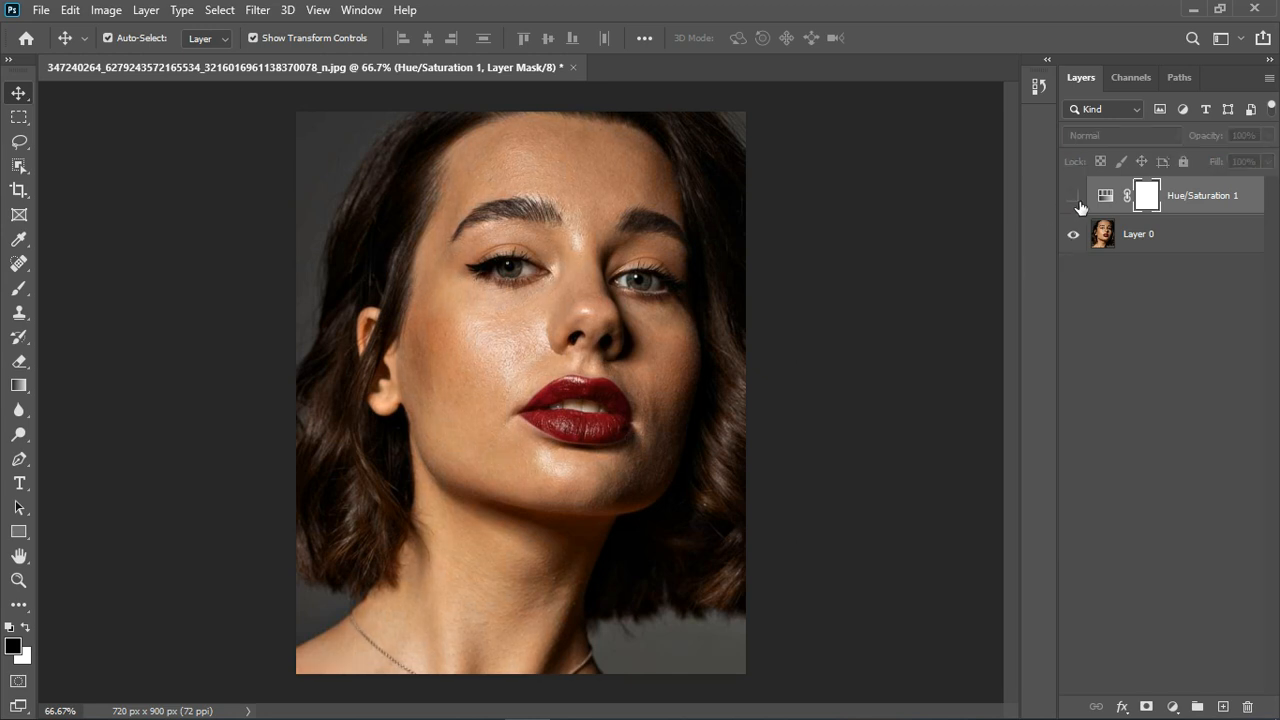
pyautogui.click(1078, 200)
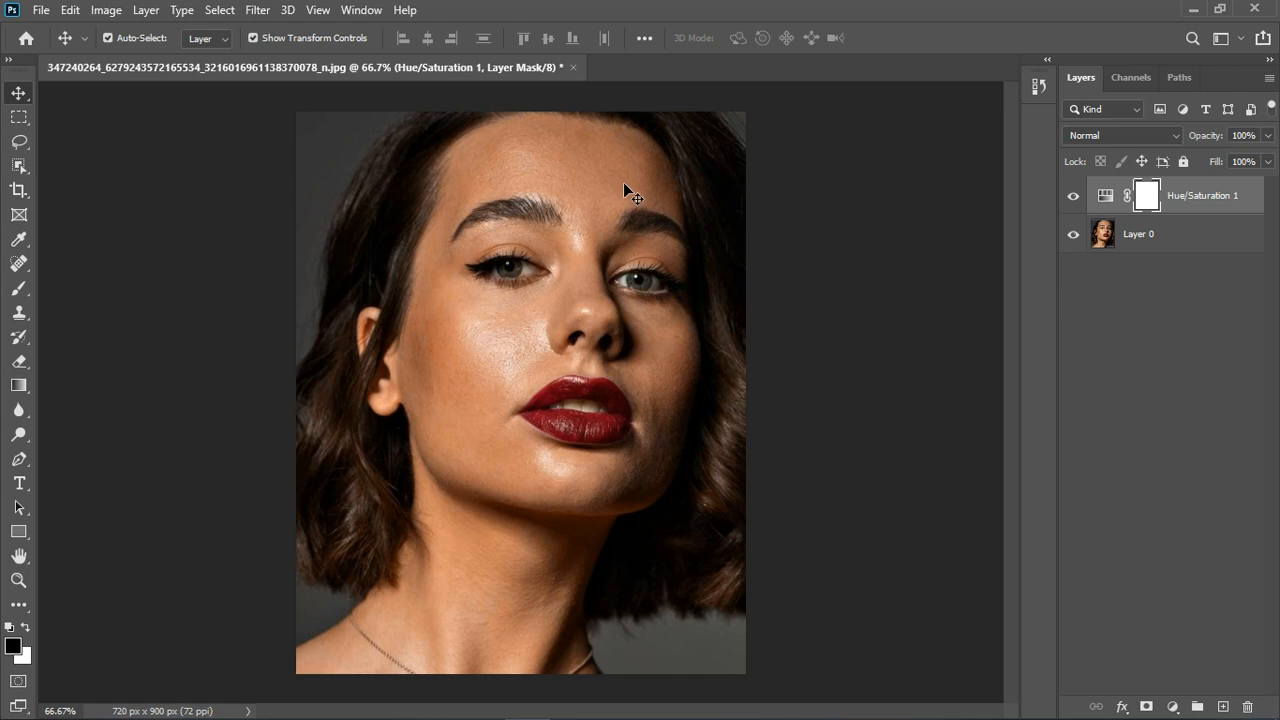
pyautogui.scroll(-2, 627, 217)
pyautogui.scroll(2, 575, 365)
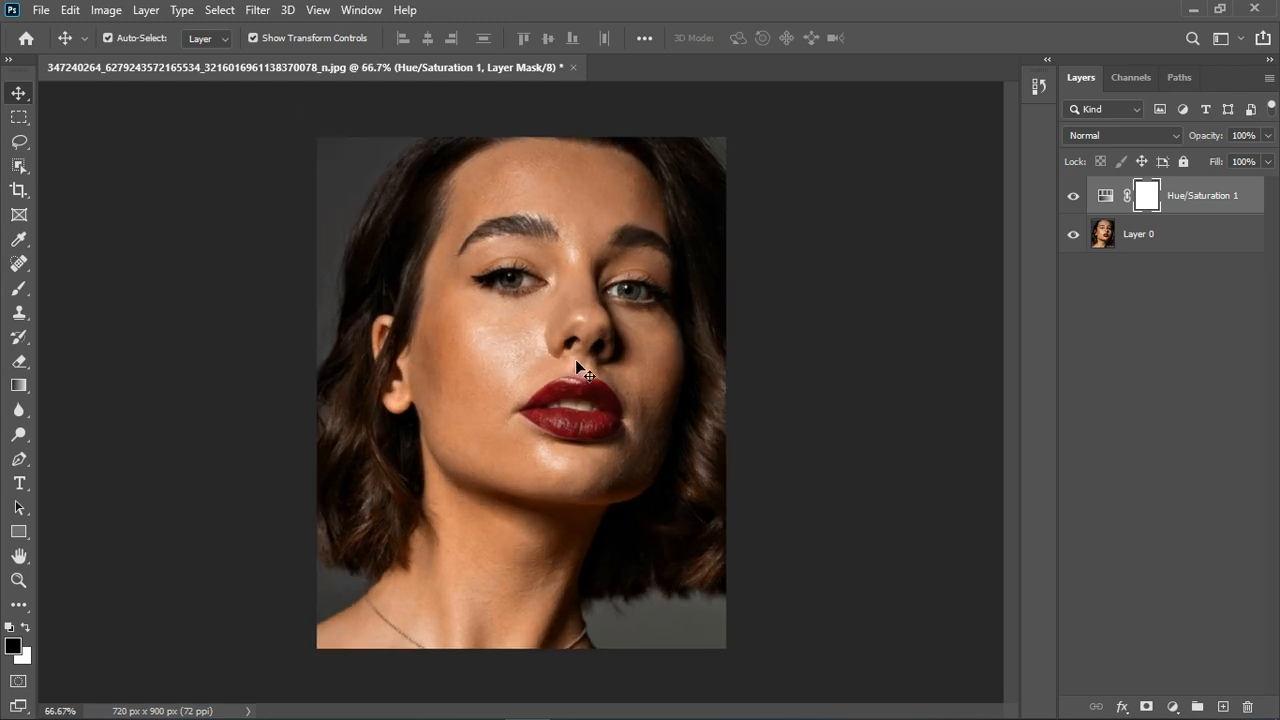
pyautogui.scroll(1, 576, 363)
pyautogui.scroll(2, 576, 363)
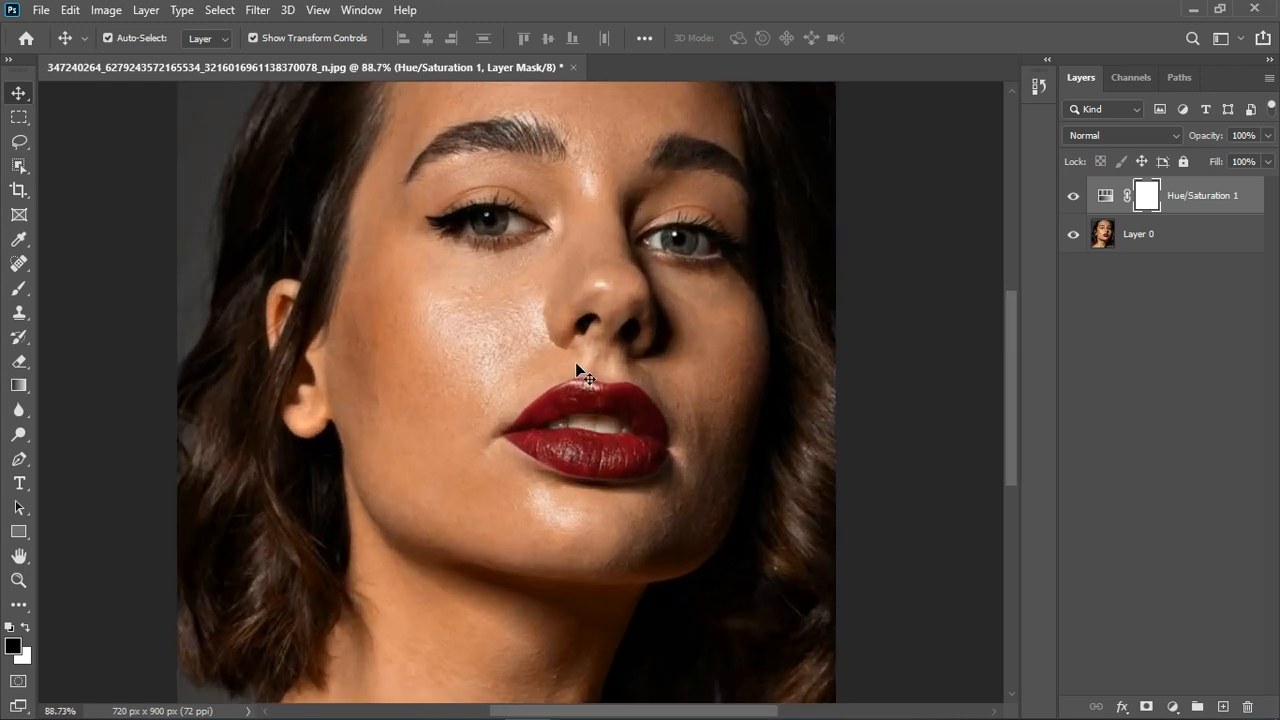
pyautogui.scroll(-1, 577, 368)
pyautogui.scroll(-1, 578, 370)
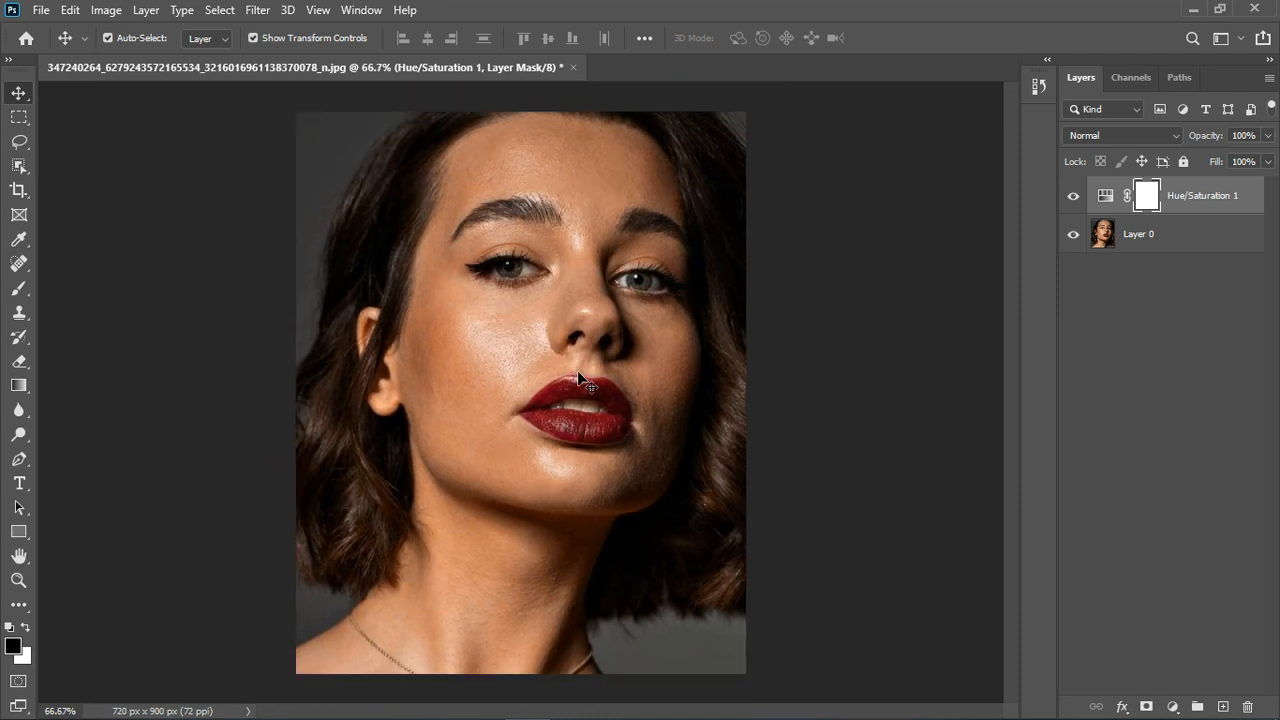
pyautogui.scroll(1, 582, 293)
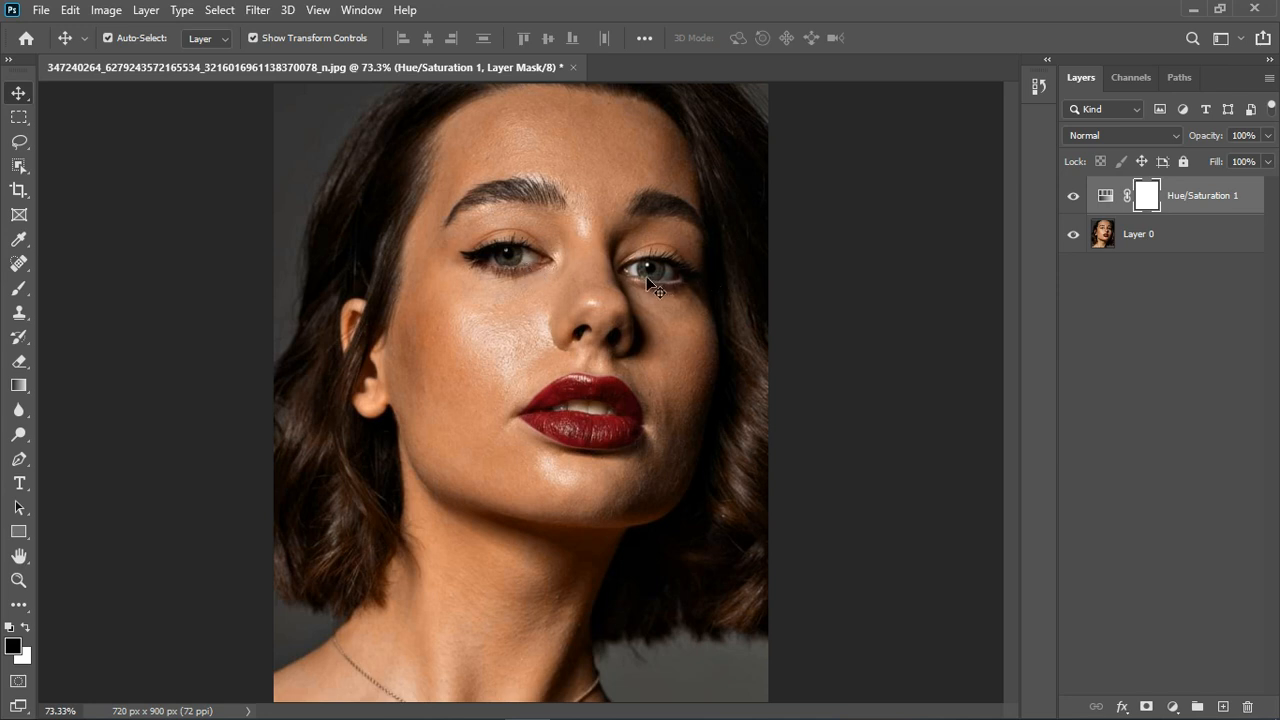
pyautogui.click(1172, 705)
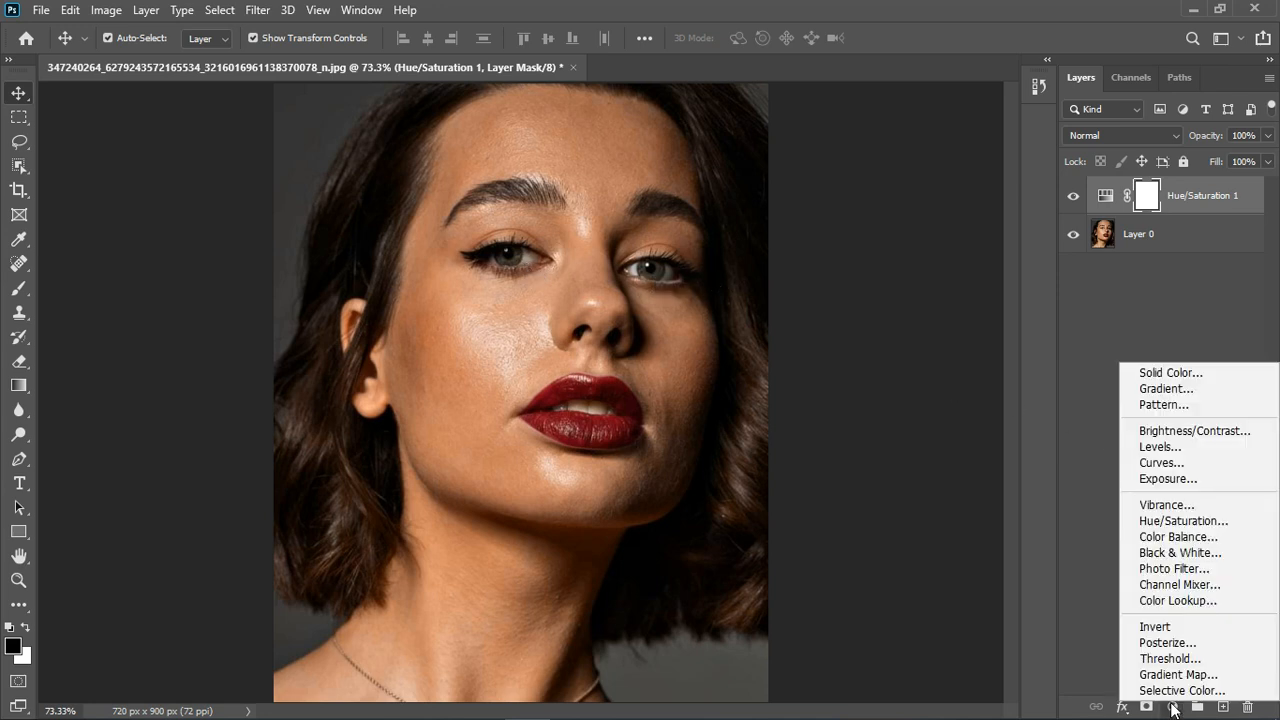
pyautogui.click(1165, 378)
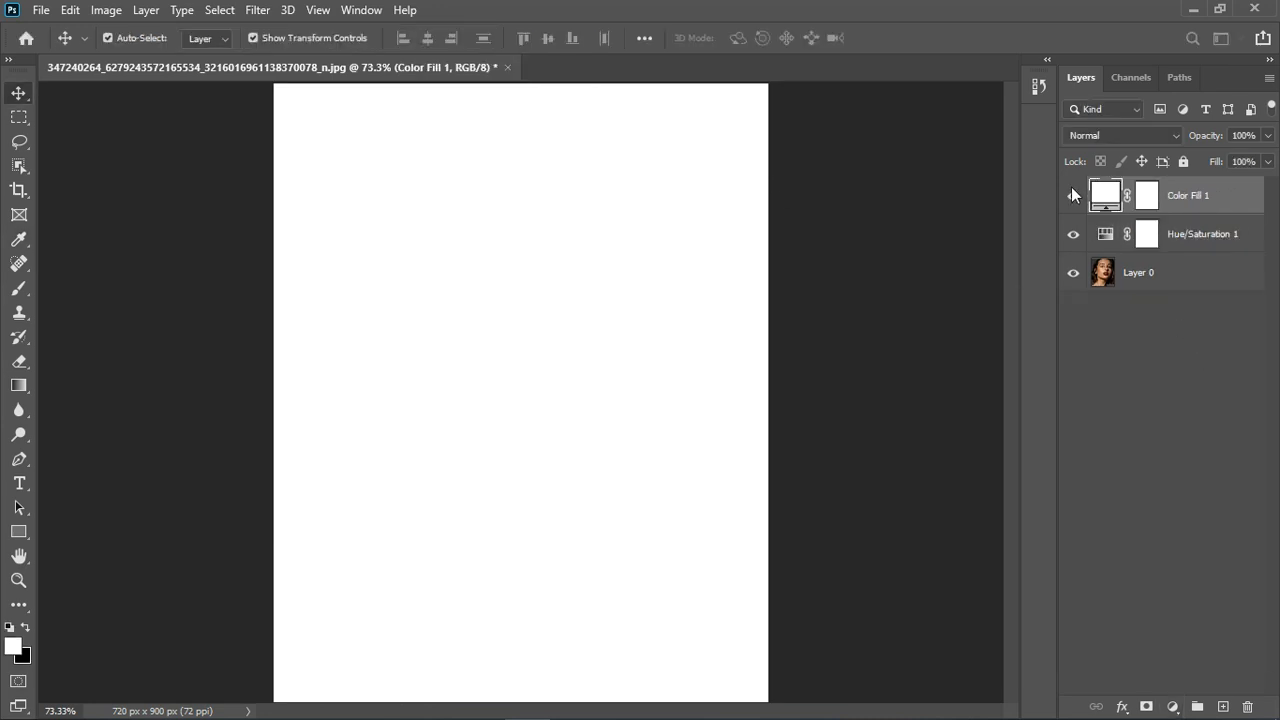
pyautogui.click(1073, 195)
pyautogui.click(1074, 197)
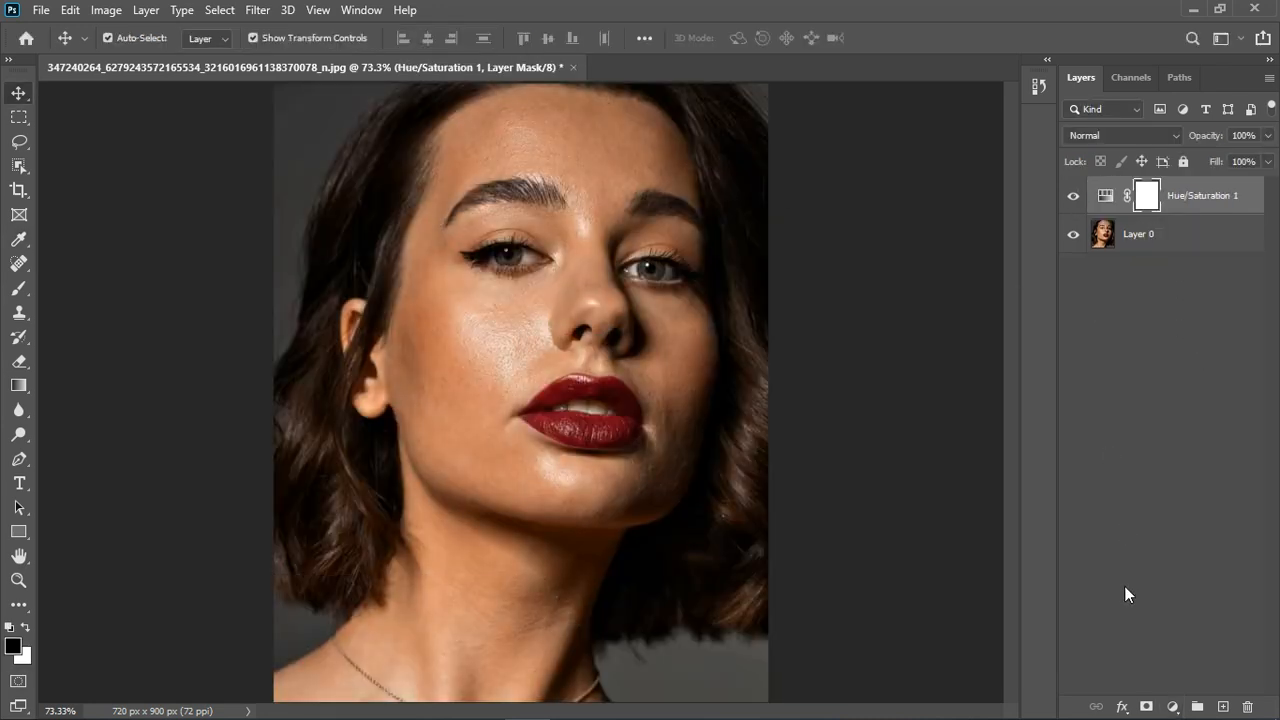
# Add a white Solid Color fill layer above the Hue/Saturation layer and hide it
pyautogui.click(1172, 706)
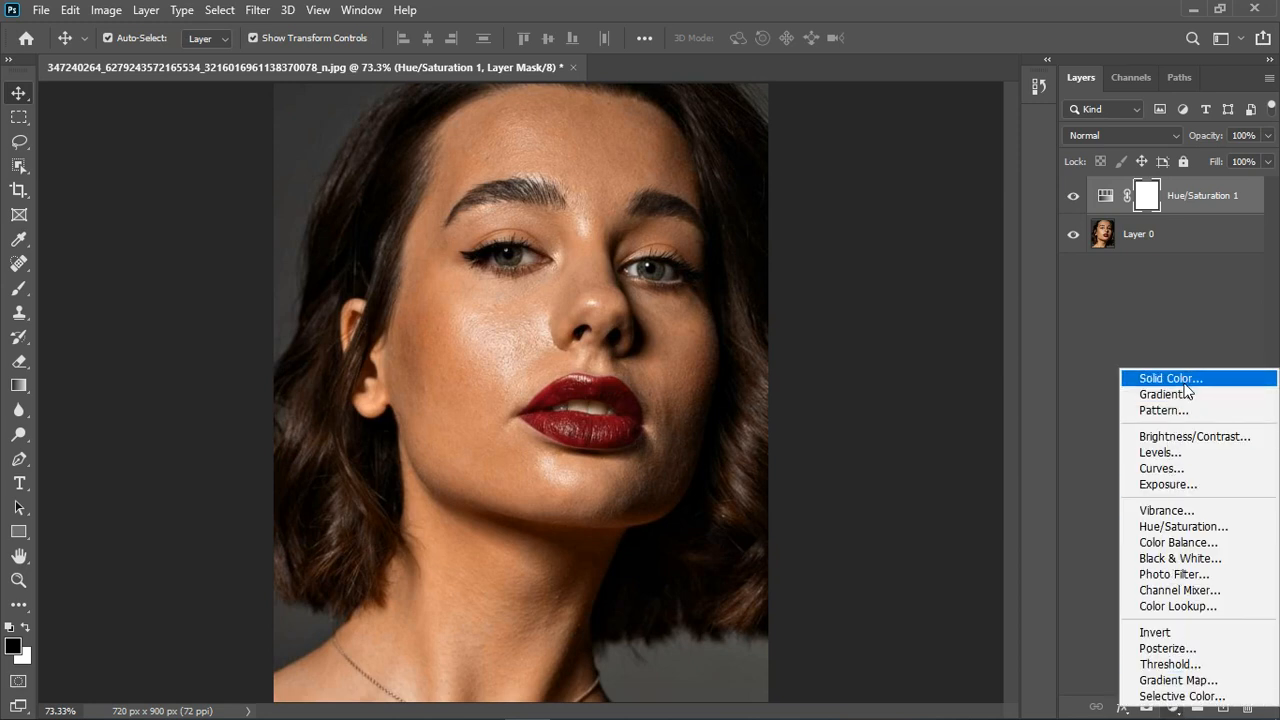
pyautogui.click(1185, 383)
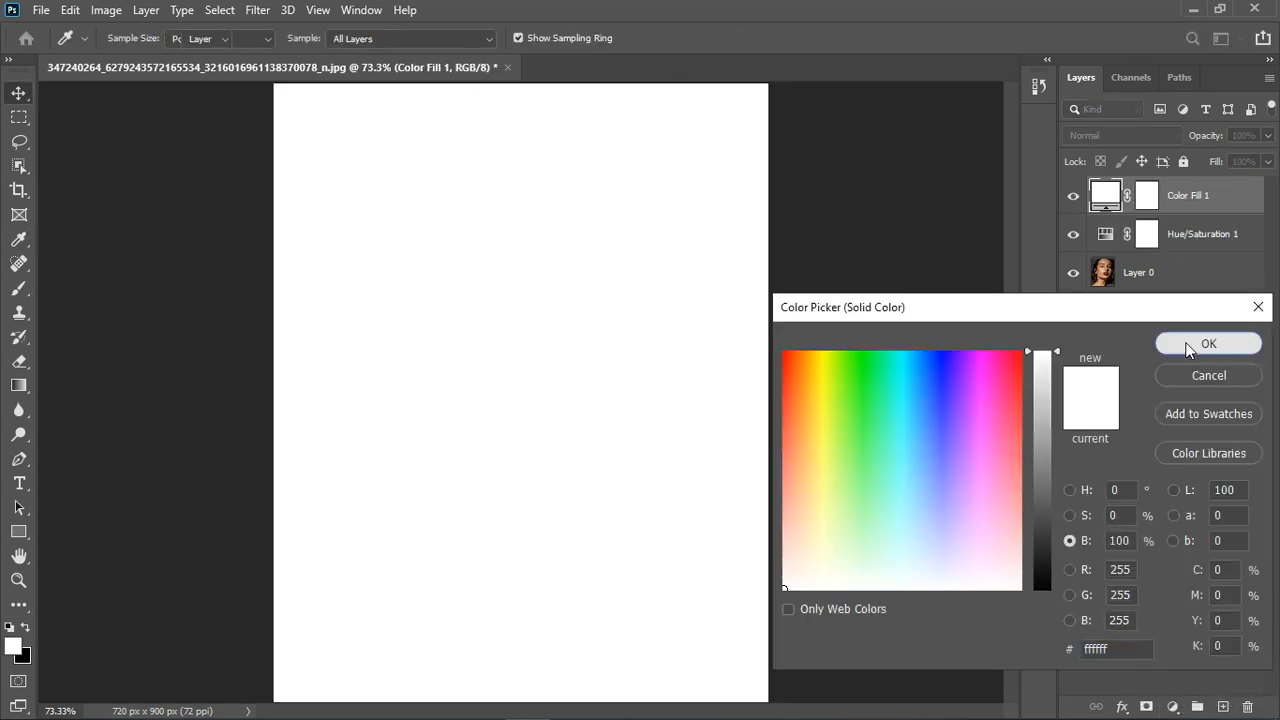
pyautogui.click(1220, 343)
pyautogui.click(1073, 196)
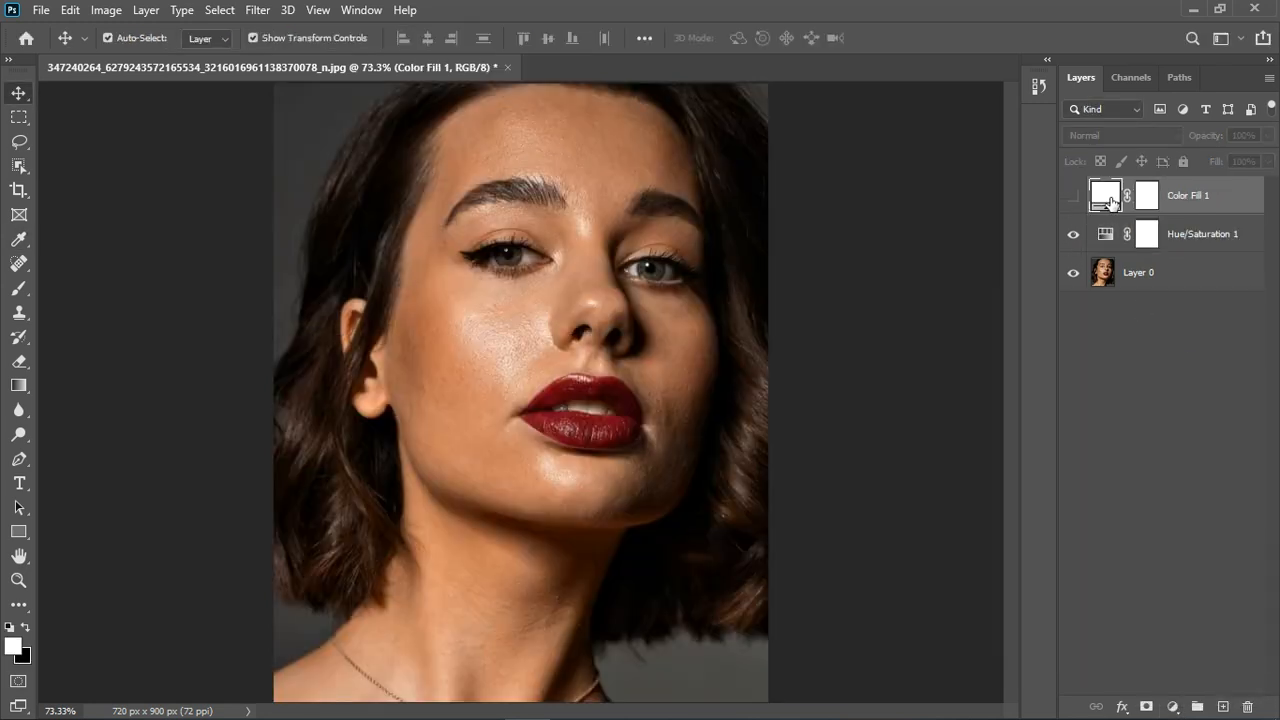
# Sample the bright area of the eye on the shaded side as fill color, raise its brightness to 93% (eee6e9), and show the layer
pyautogui.doubleClick(1110, 203)
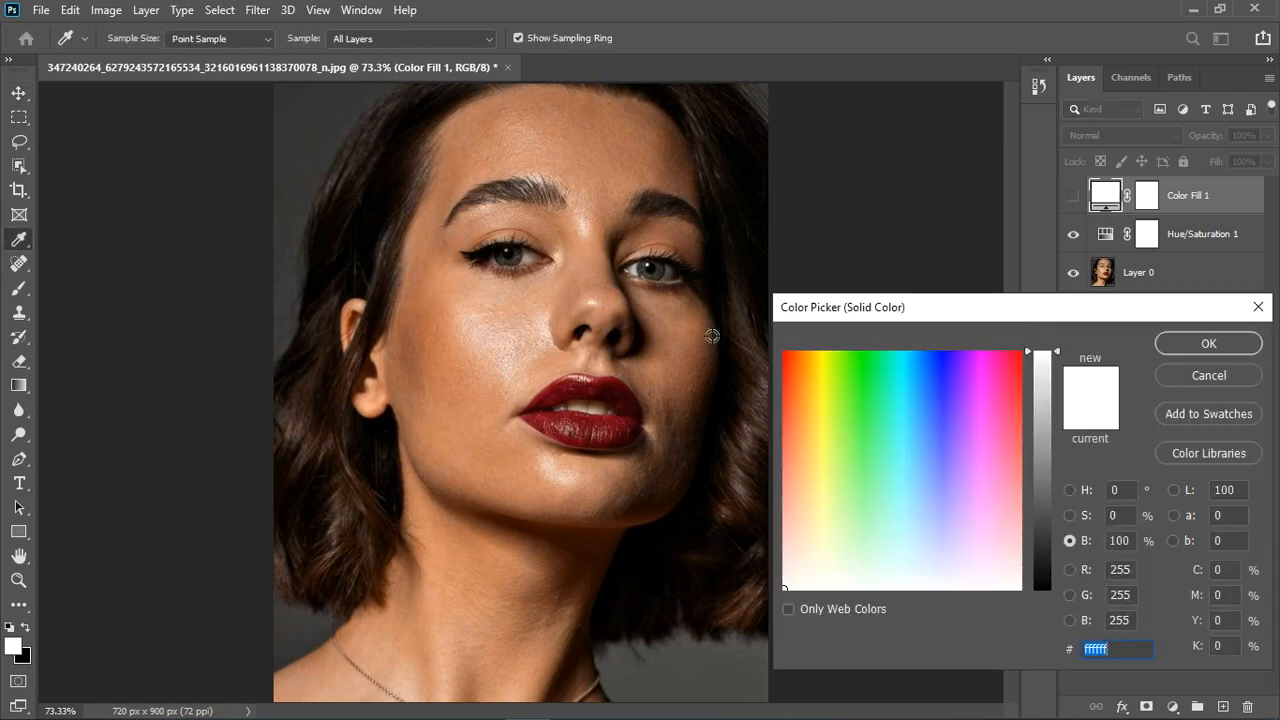
pyautogui.click(646, 274)
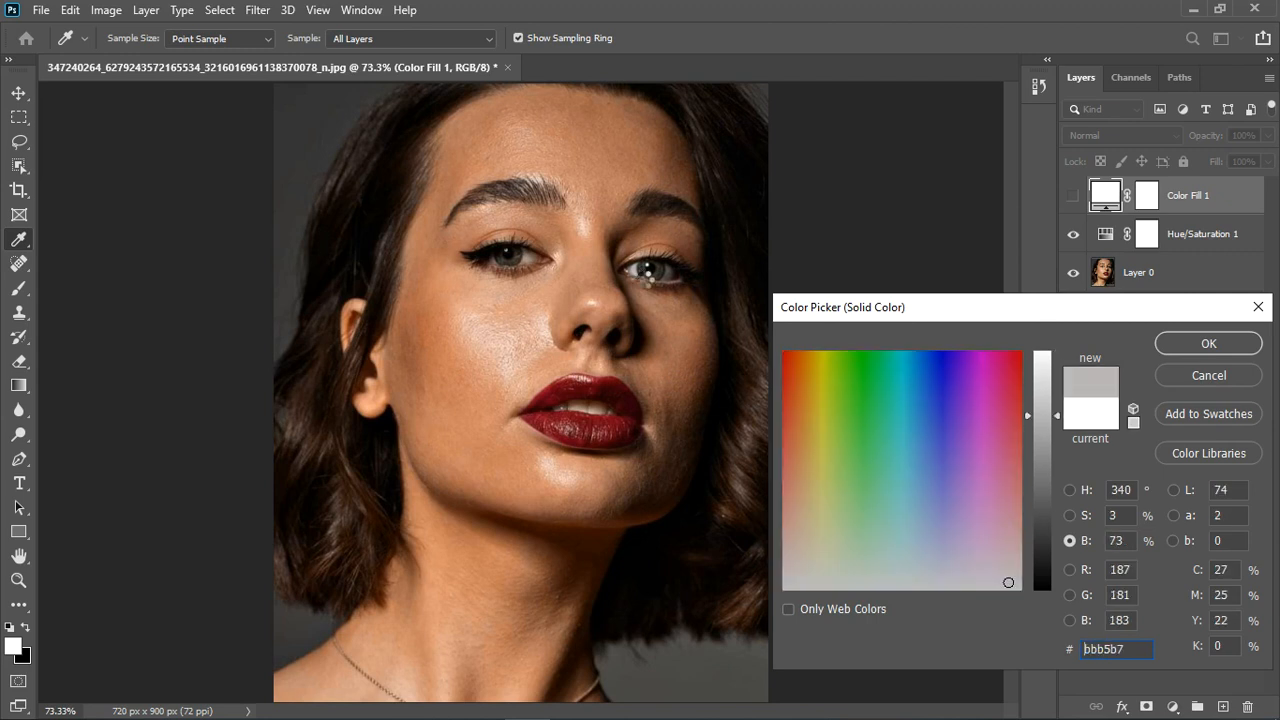
pyautogui.moveTo(1057, 419); pyautogui.dragTo(1061, 373)
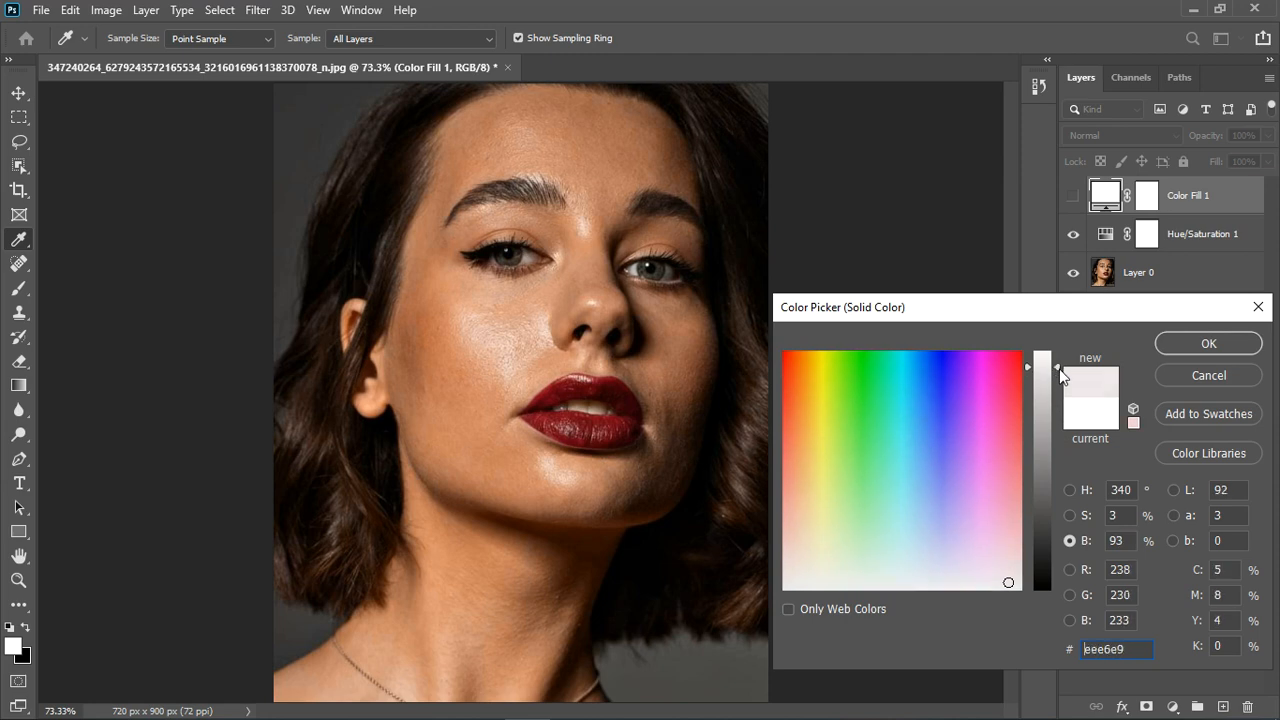
pyautogui.click(1195, 345)
pyautogui.click(1073, 195)
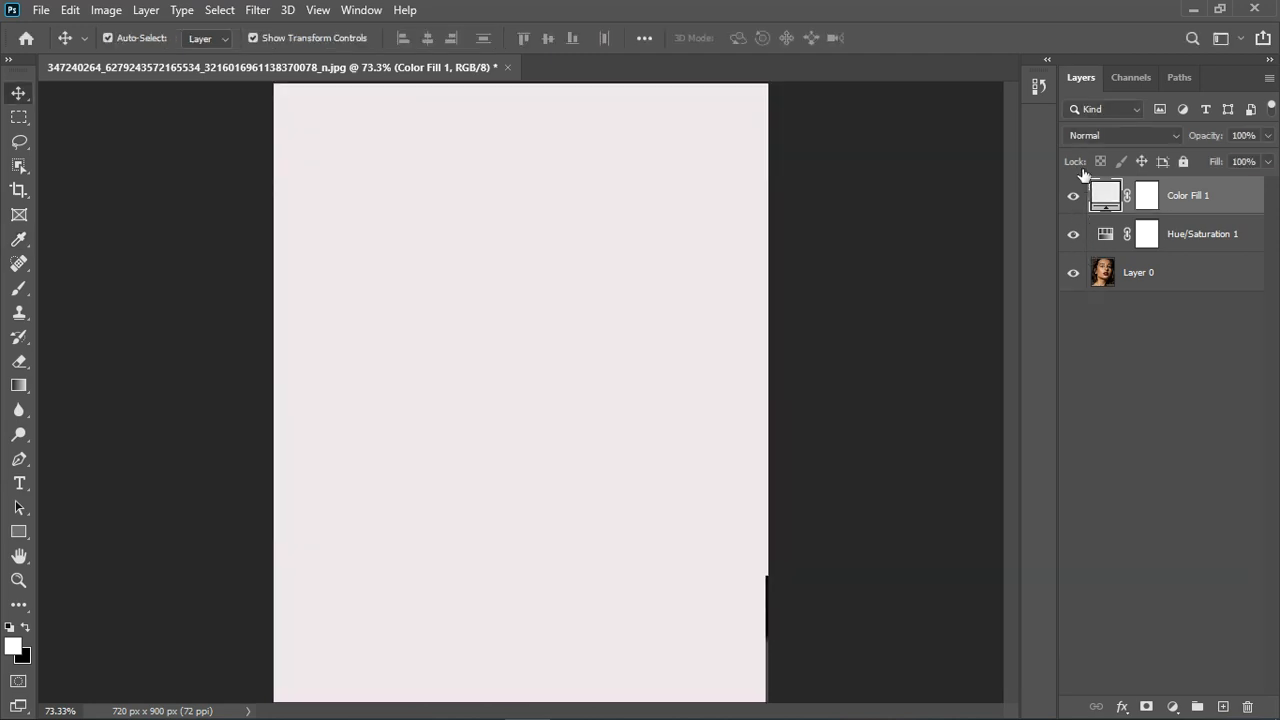
# Set the color fill layer's blend mode to Divide and compare the portrait with the layer off and on
pyautogui.click(1110, 135)
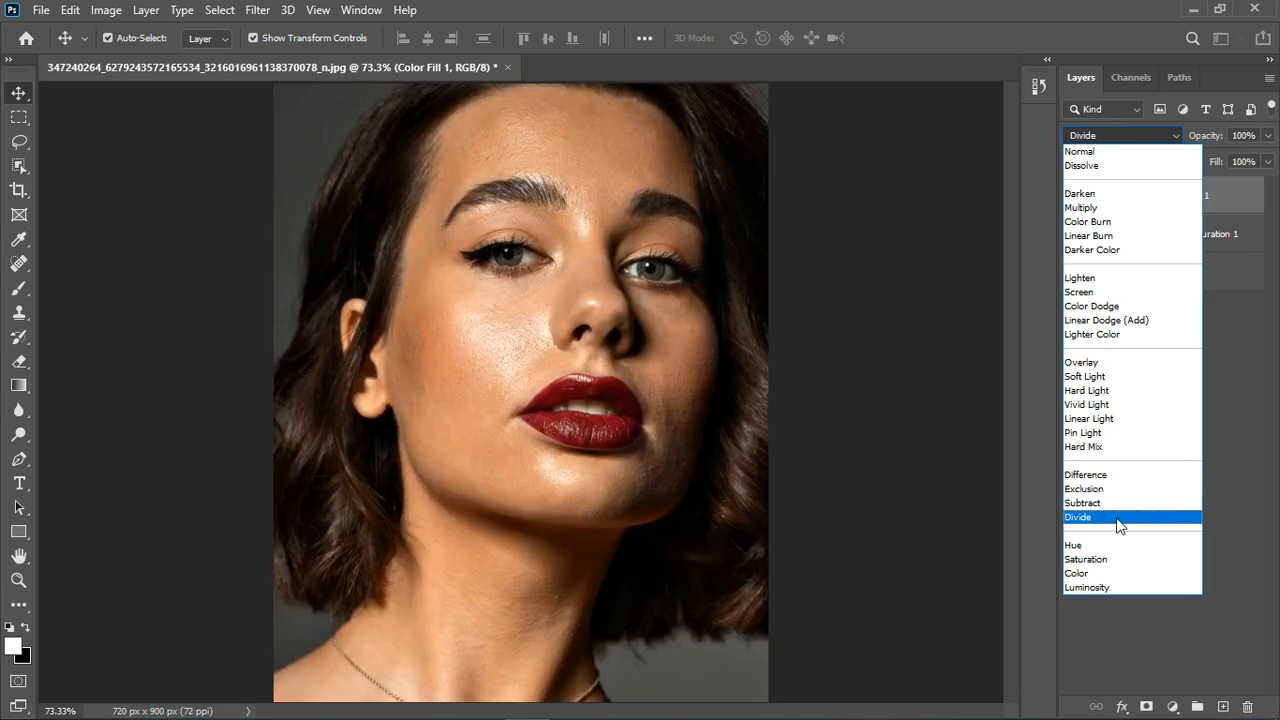
pyautogui.click(1120, 518)
pyautogui.click(1078, 197)
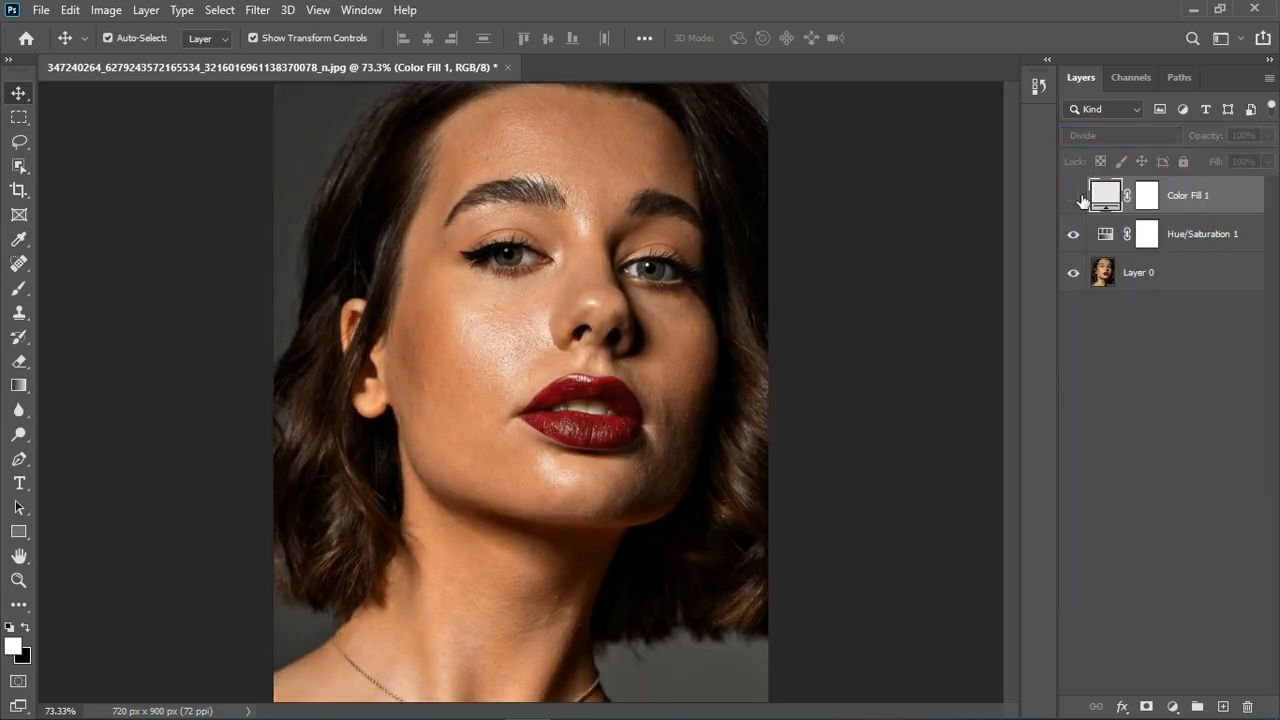
pyautogui.click(1078, 198)
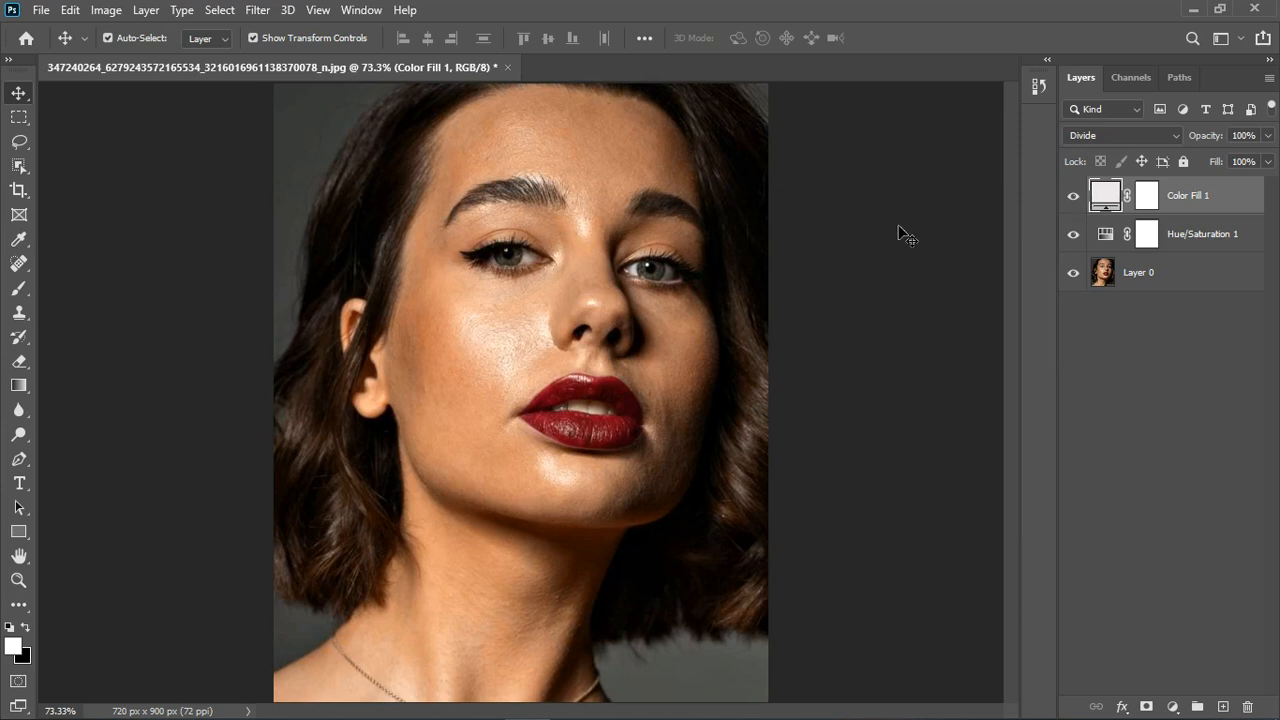
pyautogui.scroll(-2, 614, 266)
pyautogui.scroll(2, 615, 272)
# Adjust the Divide fill layer's color to 94% brightness and 4% saturation (efe6e9)
pyautogui.doubleClick(1118, 198)
pyautogui.moveTo(983, 302); pyautogui.dragTo(1005, 238)
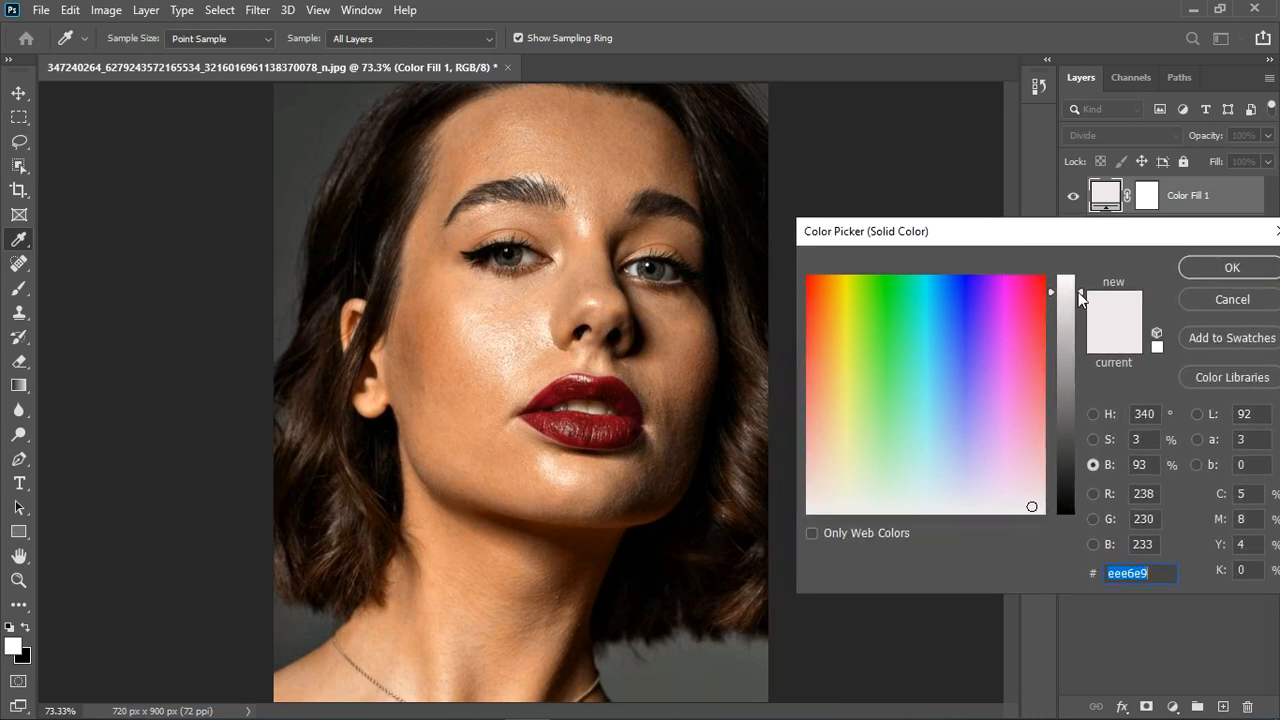
pyautogui.moveTo(1080, 297)
pyautogui.mouseDown()
pyautogui.moveTo(1074, 272)
pyautogui.moveTo(1080, 308)
pyautogui.moveTo(1075, 289)
pyautogui.mouseUp()
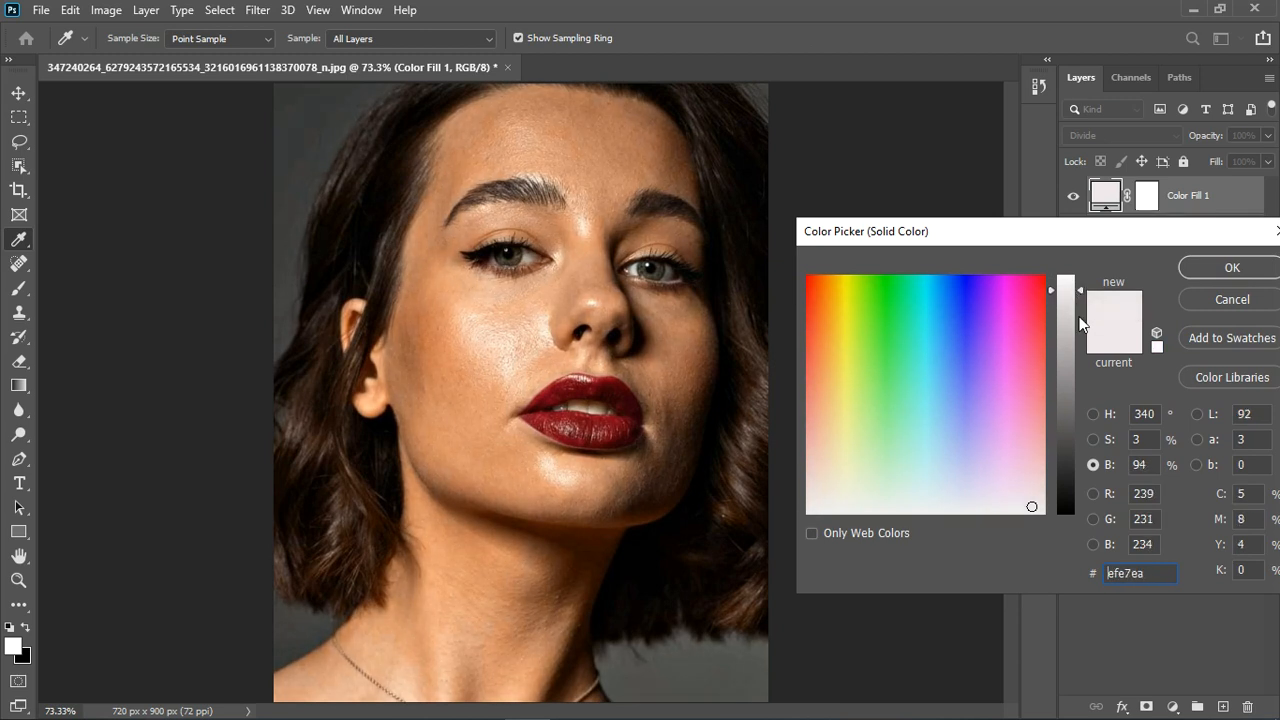
pyautogui.click(1094, 439)
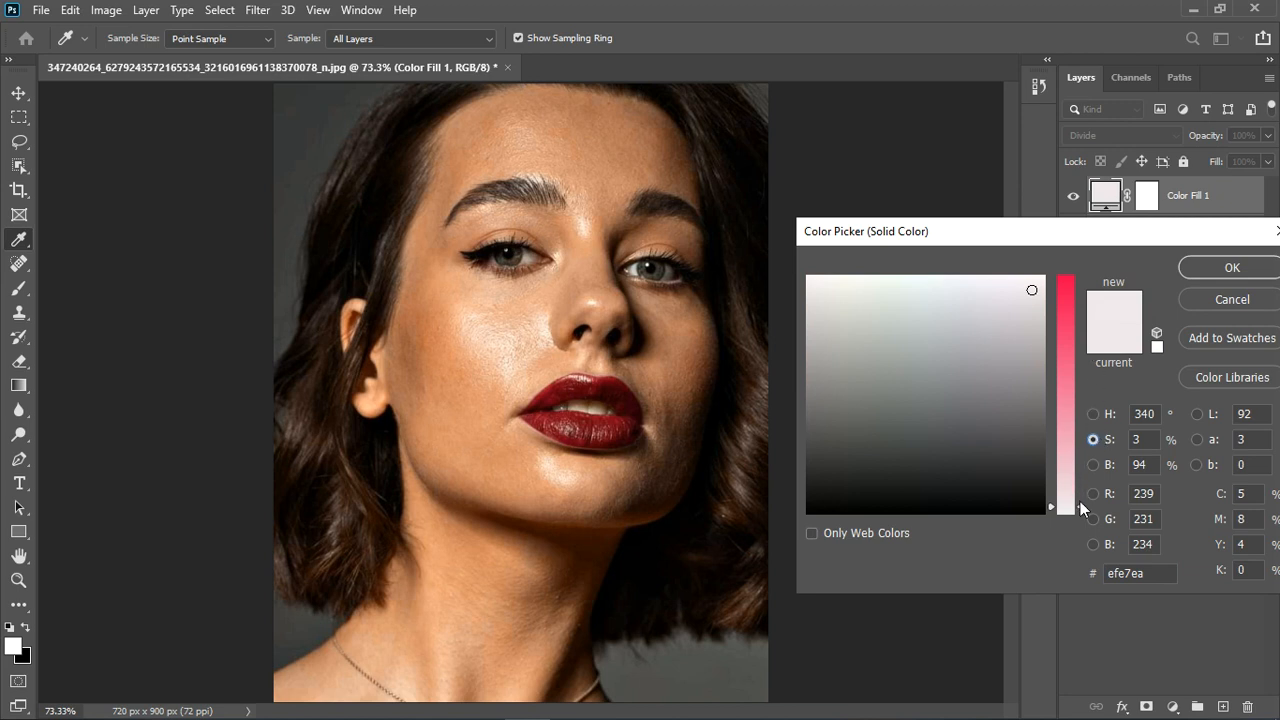
pyautogui.moveTo(1085, 514); pyautogui.dragTo(1086, 493)
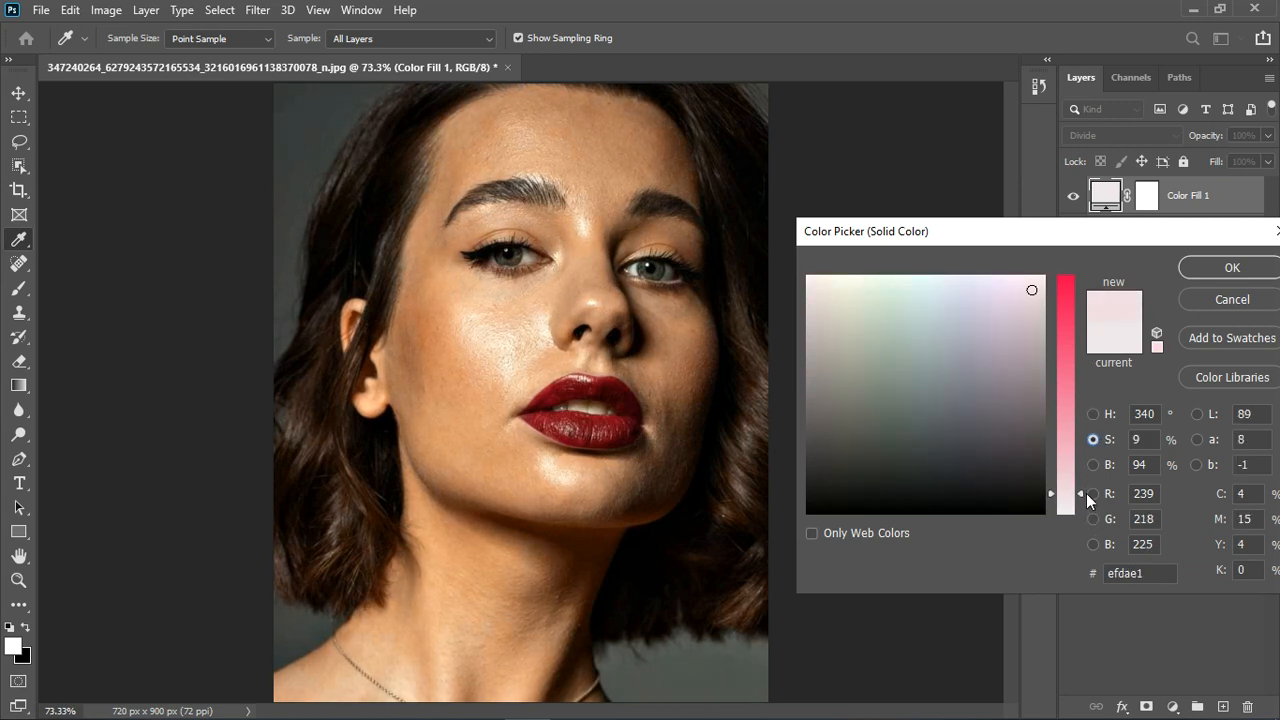
pyautogui.moveTo(1086, 493)
pyautogui.mouseDown()
pyautogui.moveTo(1104, 528)
pyautogui.moveTo(1096, 512)
pyautogui.mouseUp()
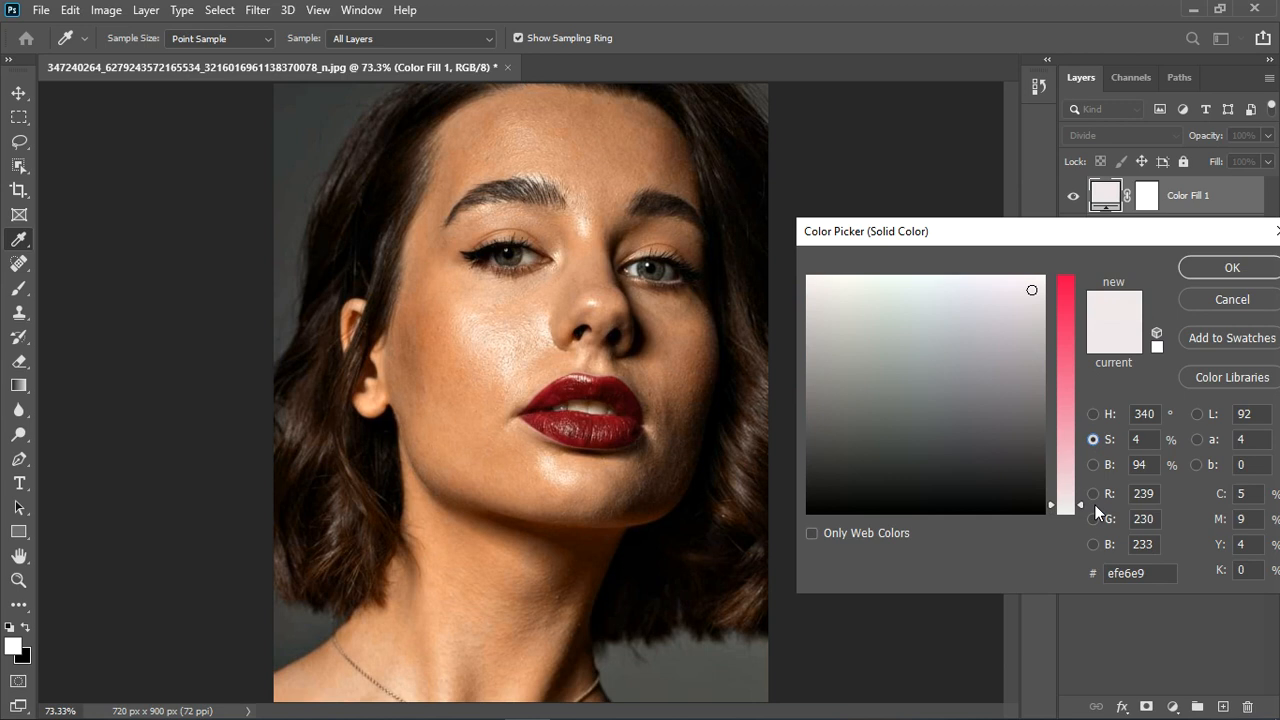
pyautogui.click(1232, 267)
# Compare the portrait with the color fill layer hidden and shown
pyautogui.scroll(-3, 606, 456)
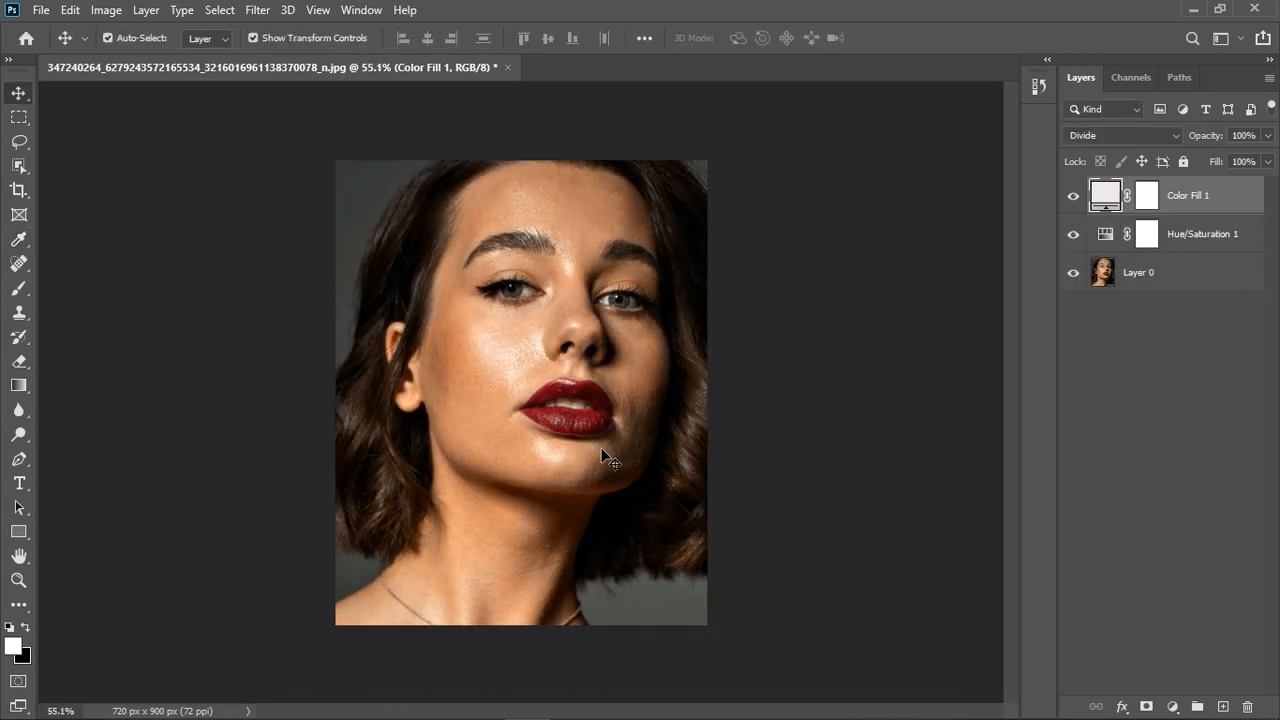
pyautogui.scroll(2, 610, 458)
pyautogui.click(1073, 197)
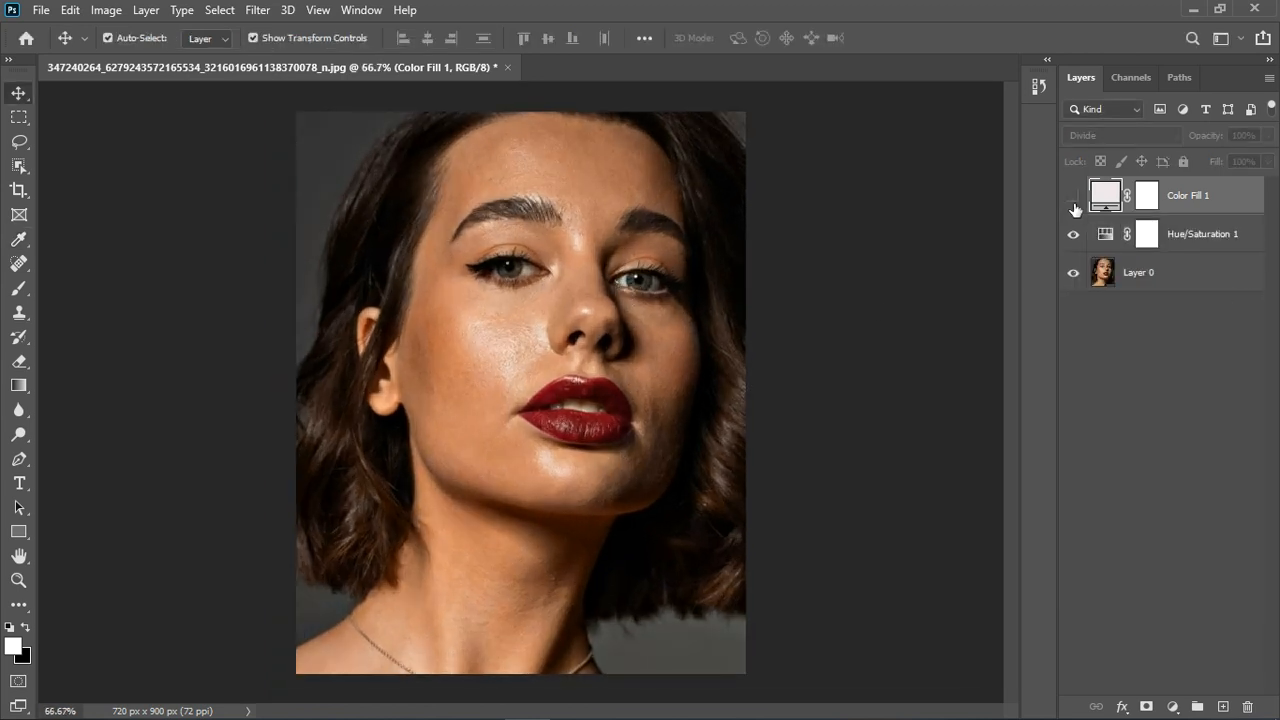
pyautogui.click(1074, 200)
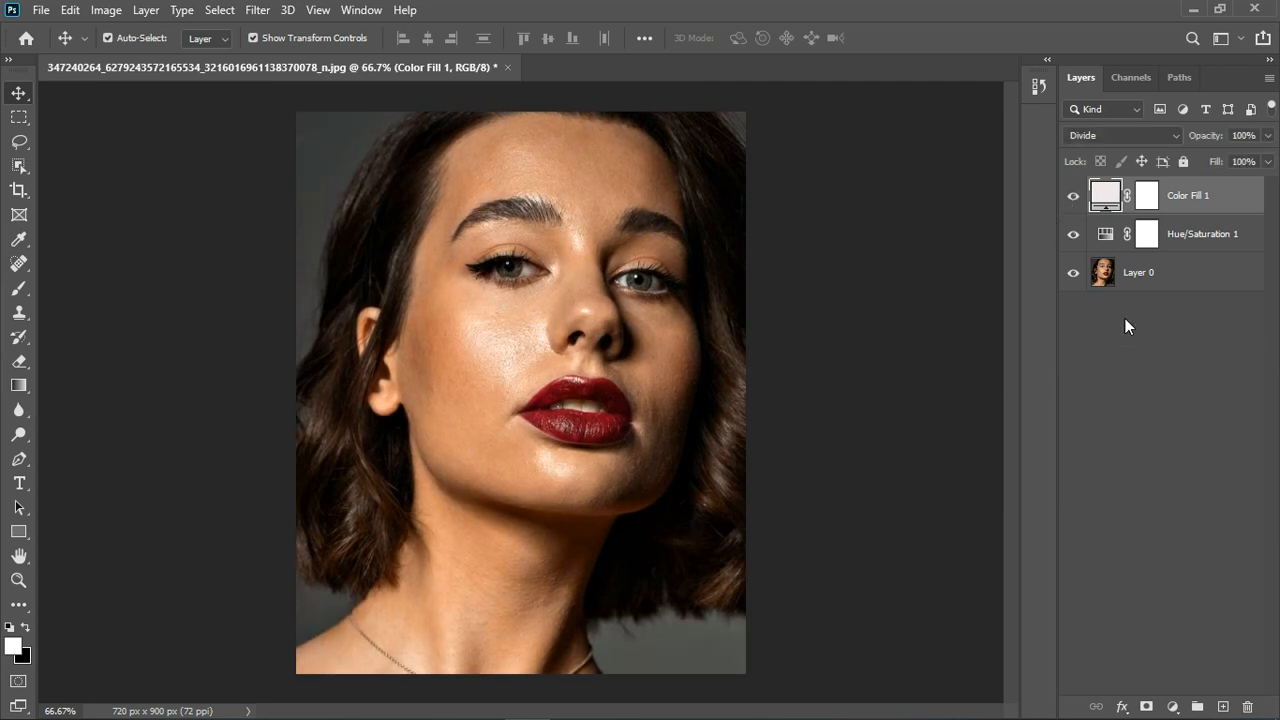
# Raise the fill color's brightness to 96% and examine the eyes and skin tone up close
pyautogui.doubleClick(1105, 196)
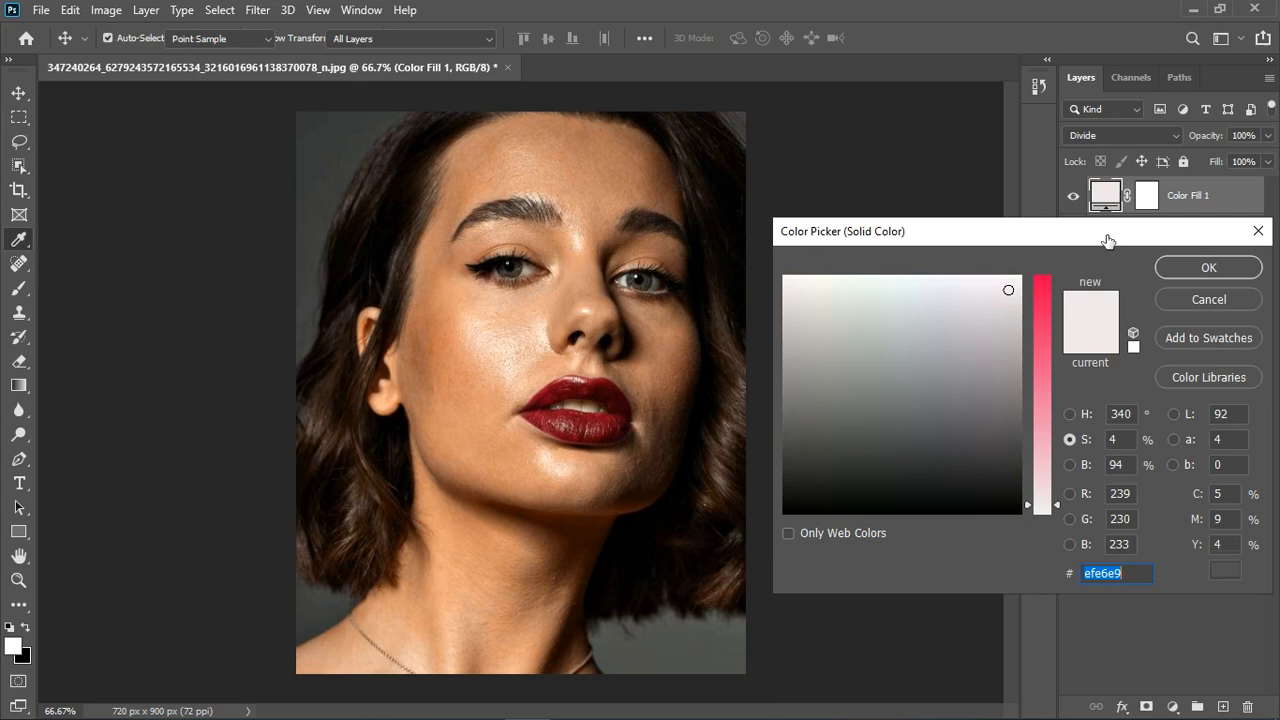
pyautogui.click(1070, 464)
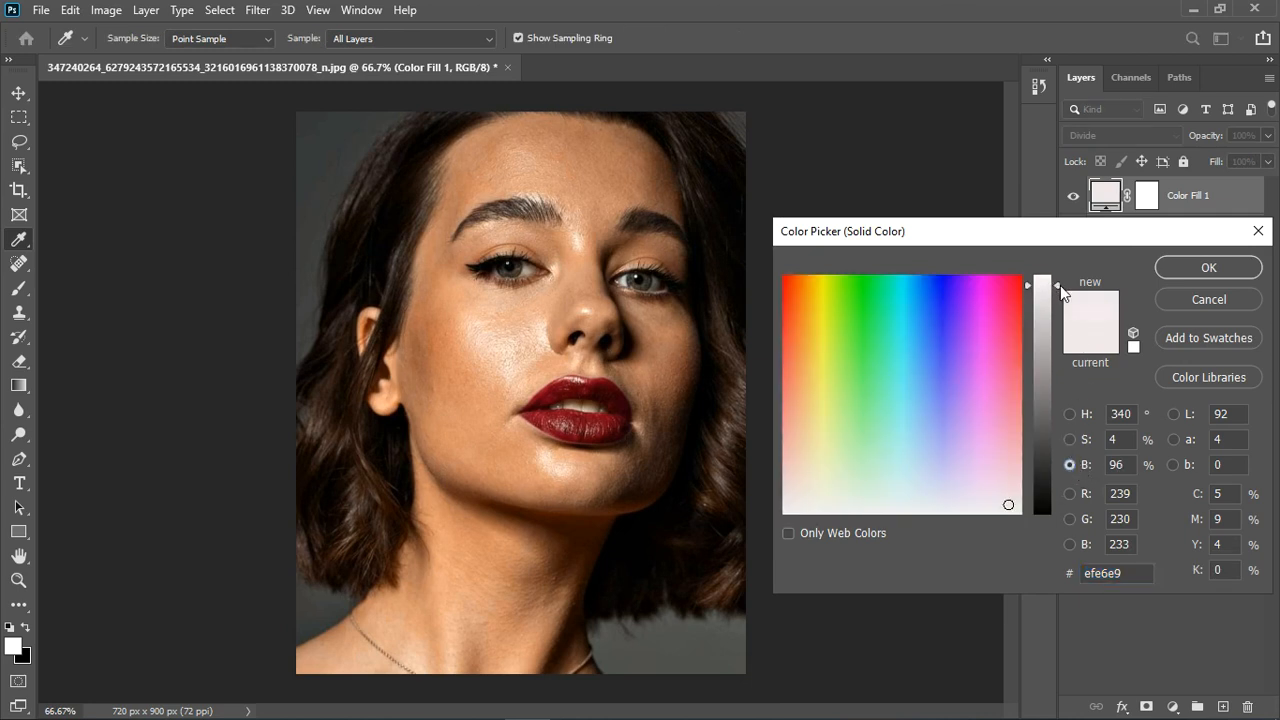
pyautogui.moveTo(1060, 285); pyautogui.dragTo(1060, 284)
pyautogui.click(1207, 269)
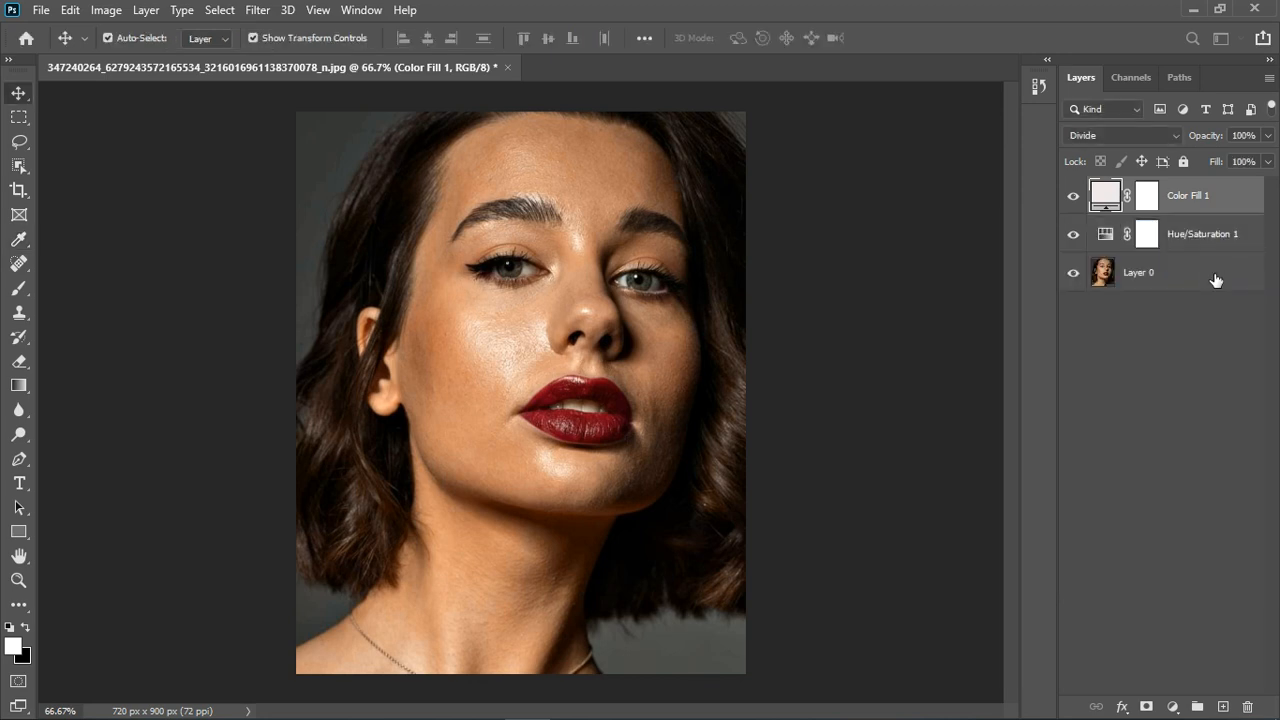
pyautogui.moveTo(556, 247); pyautogui.dragTo(625, 261)
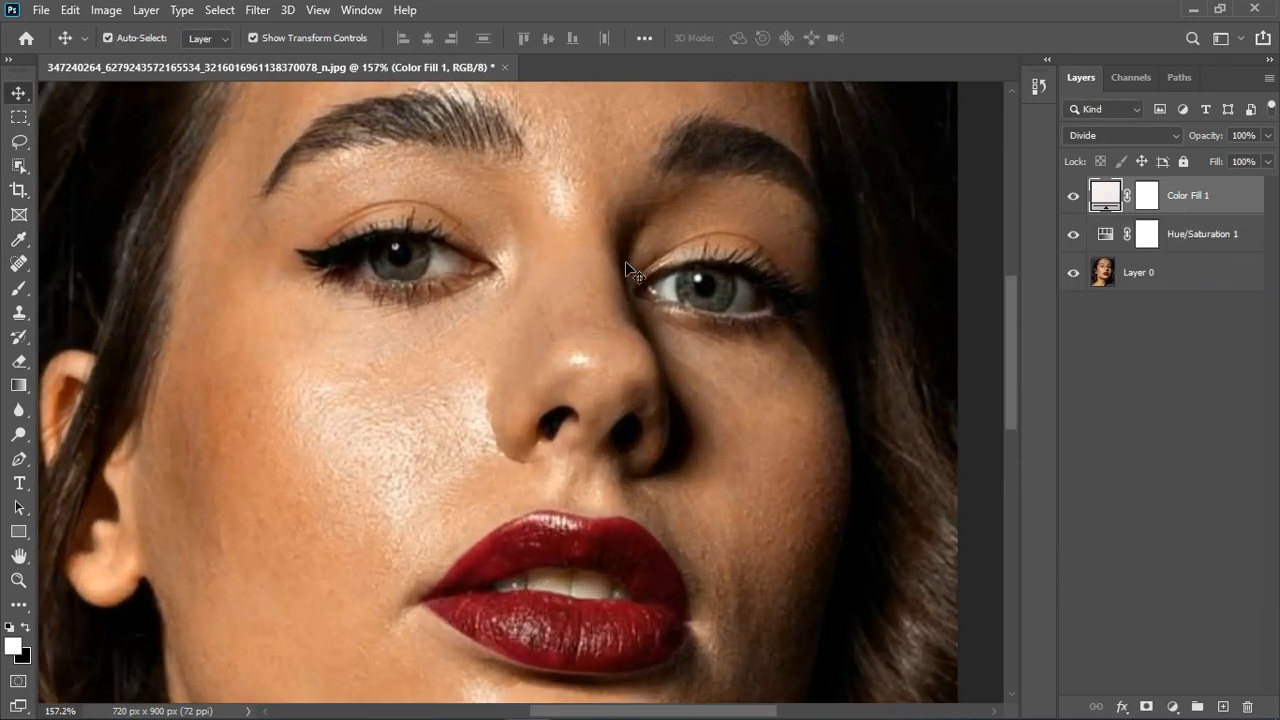
pyautogui.scroll(-5, 626, 261)
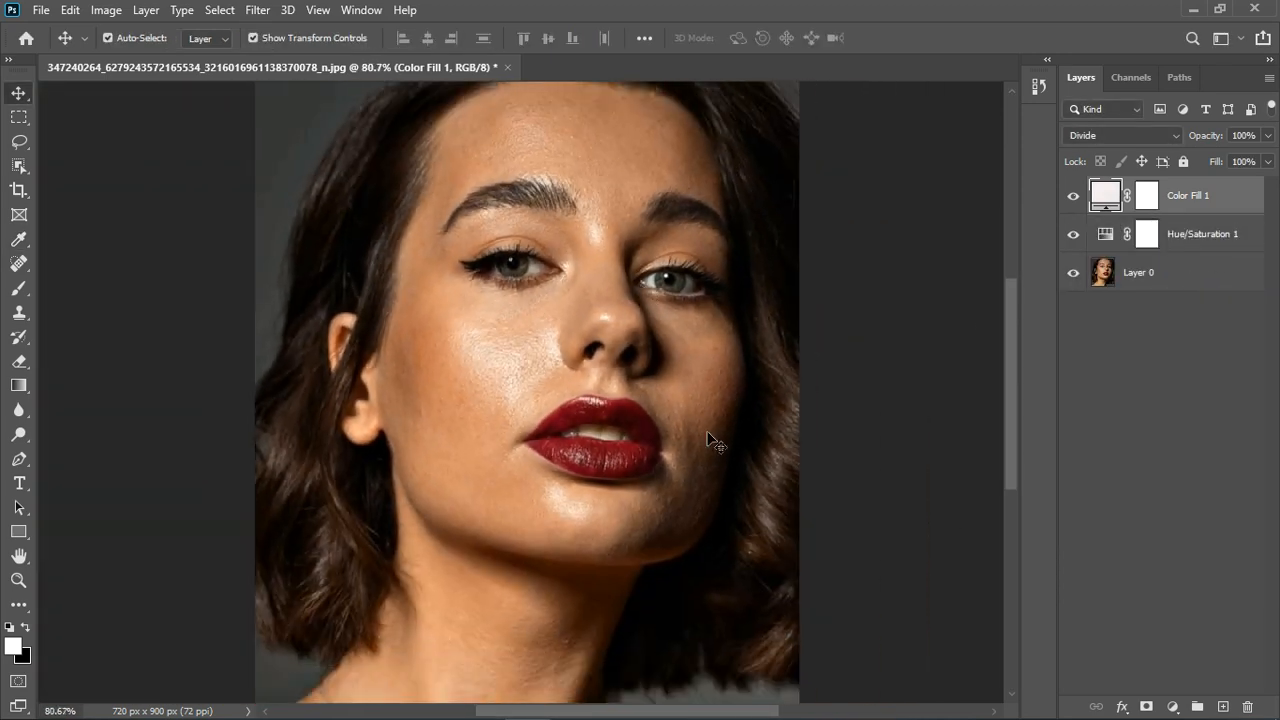
# Add a Hue/Saturation adjustment layer above the color fill with saturation -80 and invert its mask to black
pyautogui.click(1172, 707)
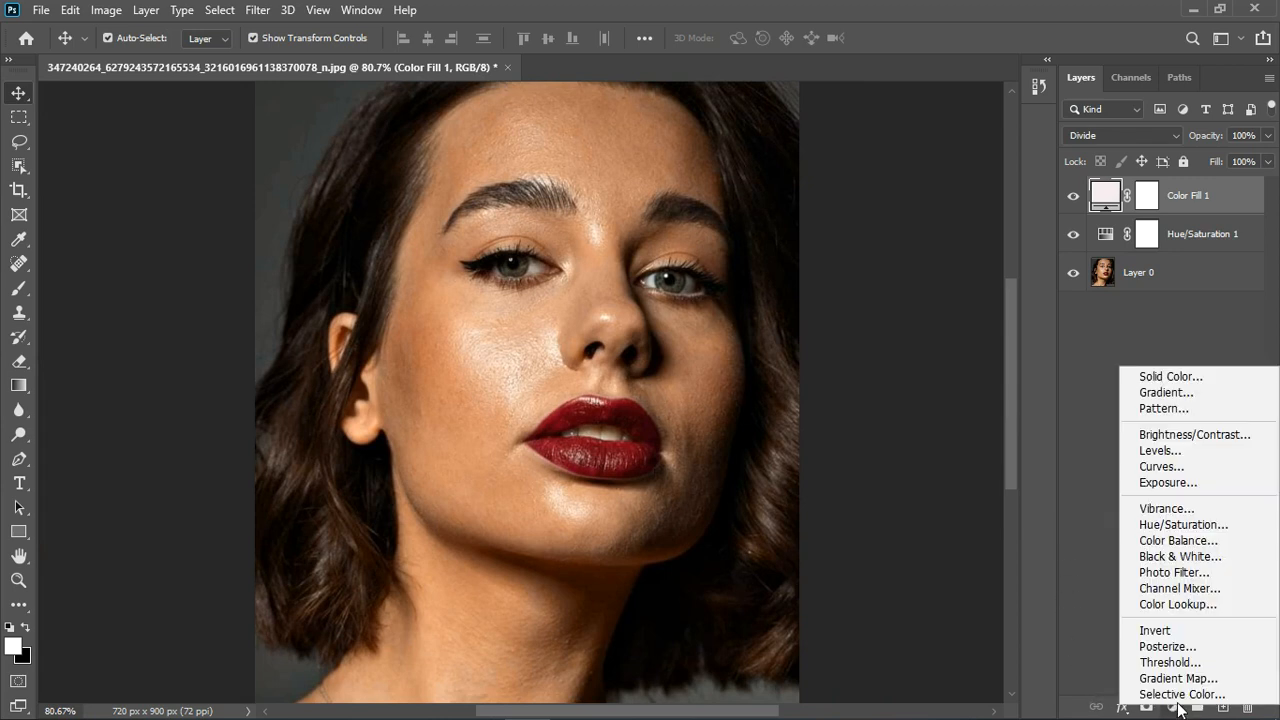
pyautogui.click(1183, 524)
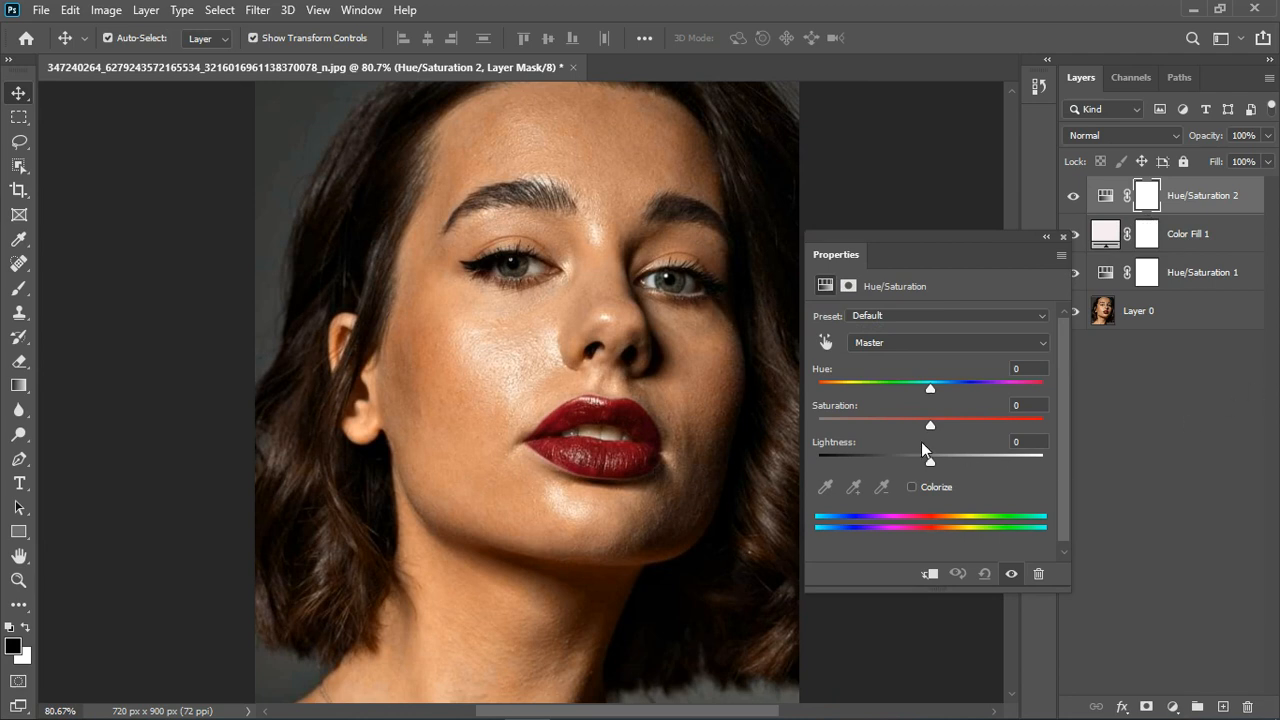
pyautogui.moveTo(930, 428); pyautogui.dragTo(838, 428)
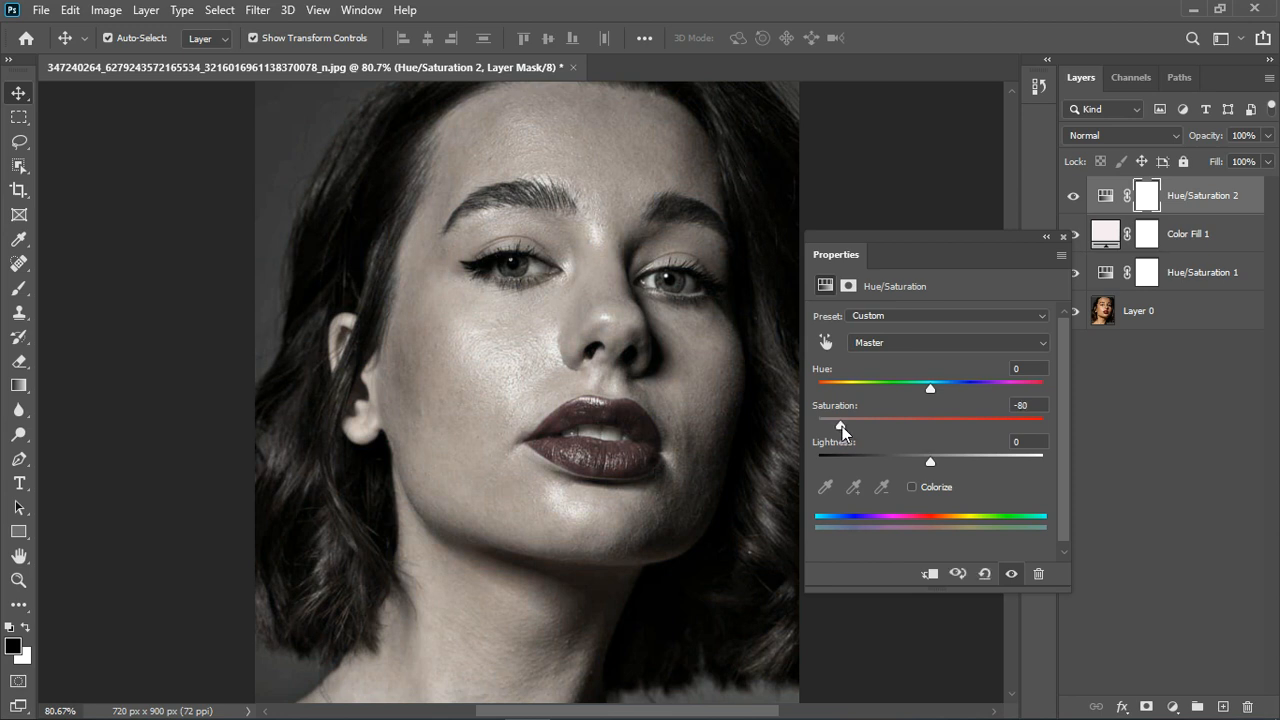
pyautogui.click(1064, 237)
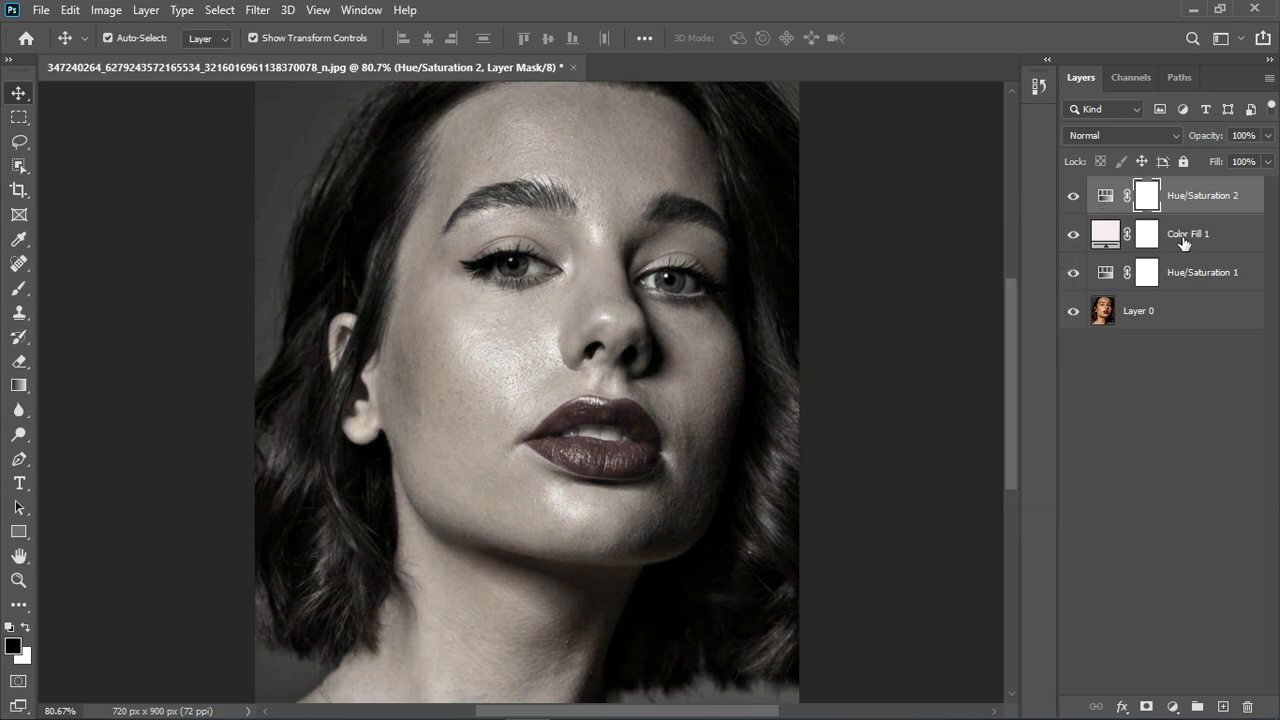
pyautogui.hotkey('ctrl', 'i')
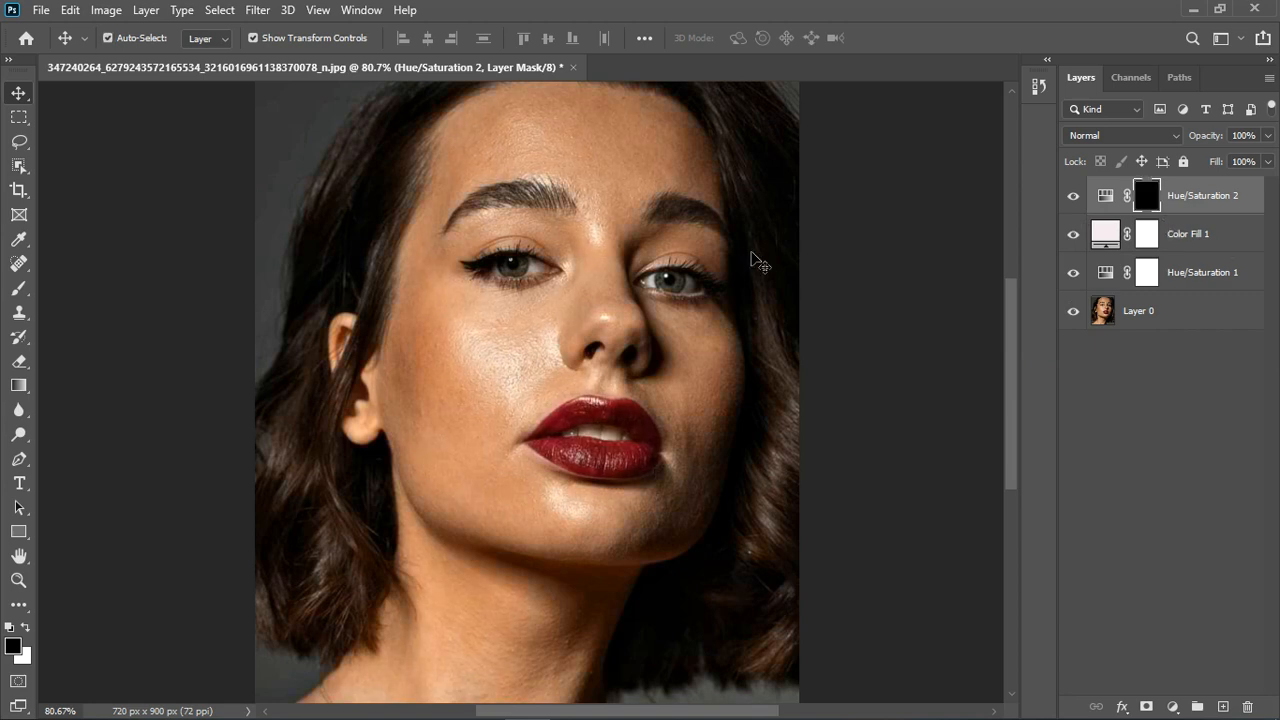
# Paint white on the new adjustment's mask over the whites of both eyes, using a soft brush of size 25 reduced to 15
pyautogui.click(18, 292)
pyautogui.scroll(6, 515, 297)
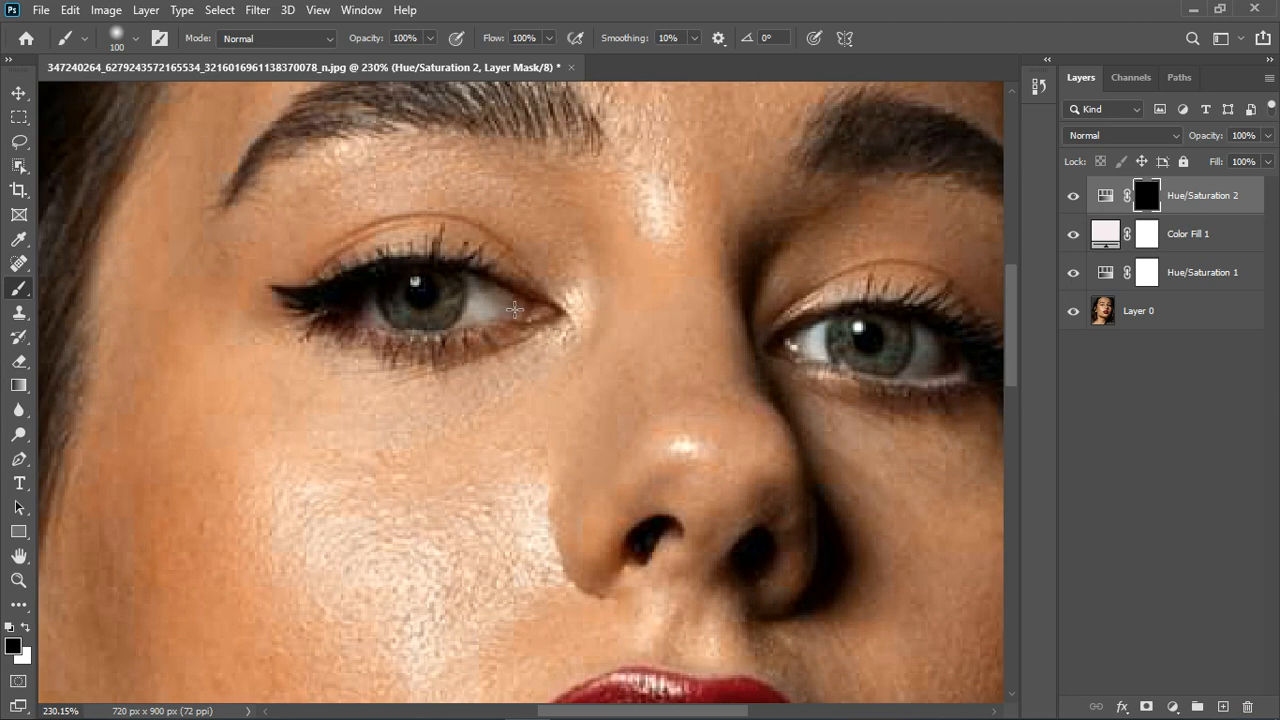
pyautogui.press('[')
pyautogui.press('[')
pyautogui.press('[')
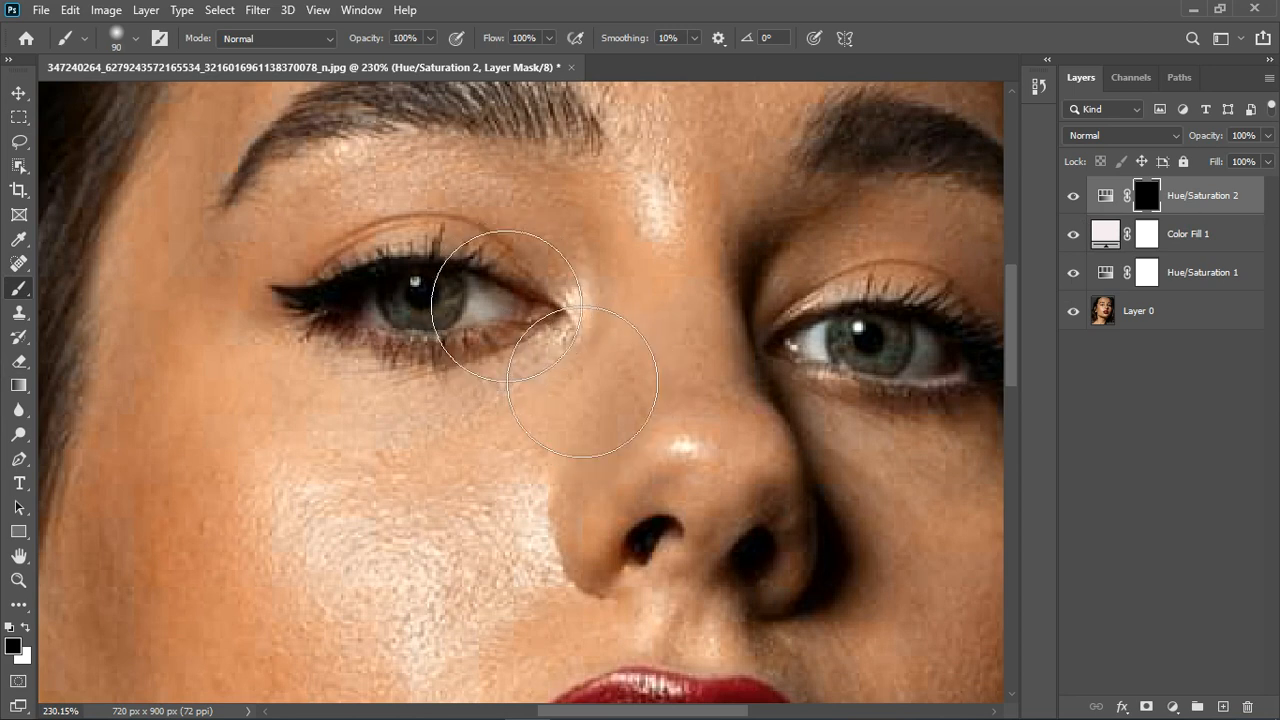
pyautogui.press('[')
pyautogui.press('[')
pyautogui.press('[')
pyautogui.press('[')
pyautogui.press('[')
pyautogui.press('[')
pyautogui.press('[')
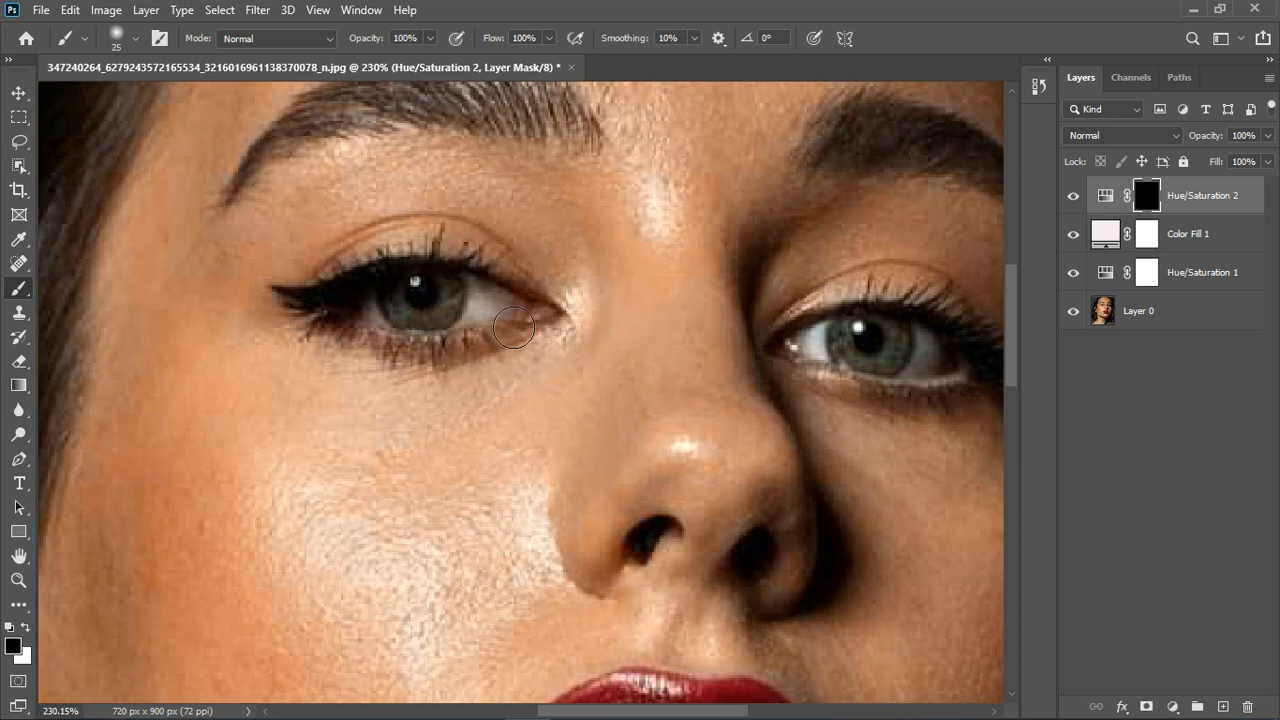
pyautogui.press('x')
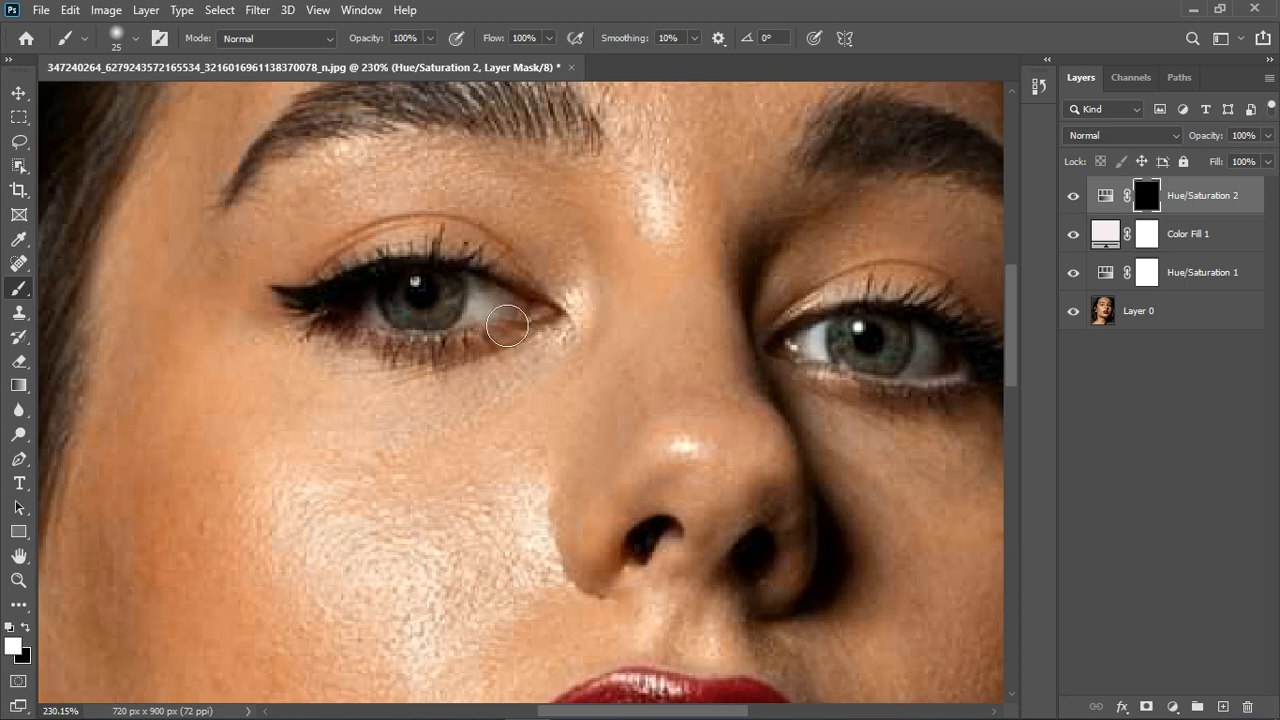
pyautogui.moveTo(500, 330)
pyautogui.mouseDown()
pyautogui.moveTo(540, 330)
pyautogui.moveTo(406, 328)
pyautogui.mouseUp()
pyautogui.press('[')
pyautogui.press('[')
pyautogui.moveTo(834, 368)
pyautogui.mouseDown()
pyautogui.moveTo(933, 370)
pyautogui.moveTo(941, 358)
pyautogui.moveTo(915, 390)
pyautogui.moveTo(931, 363)
pyautogui.moveTo(969, 381)
pyautogui.moveTo(941, 385)
pyautogui.moveTo(970, 367)
pyautogui.mouseUp()
pyautogui.press('x')
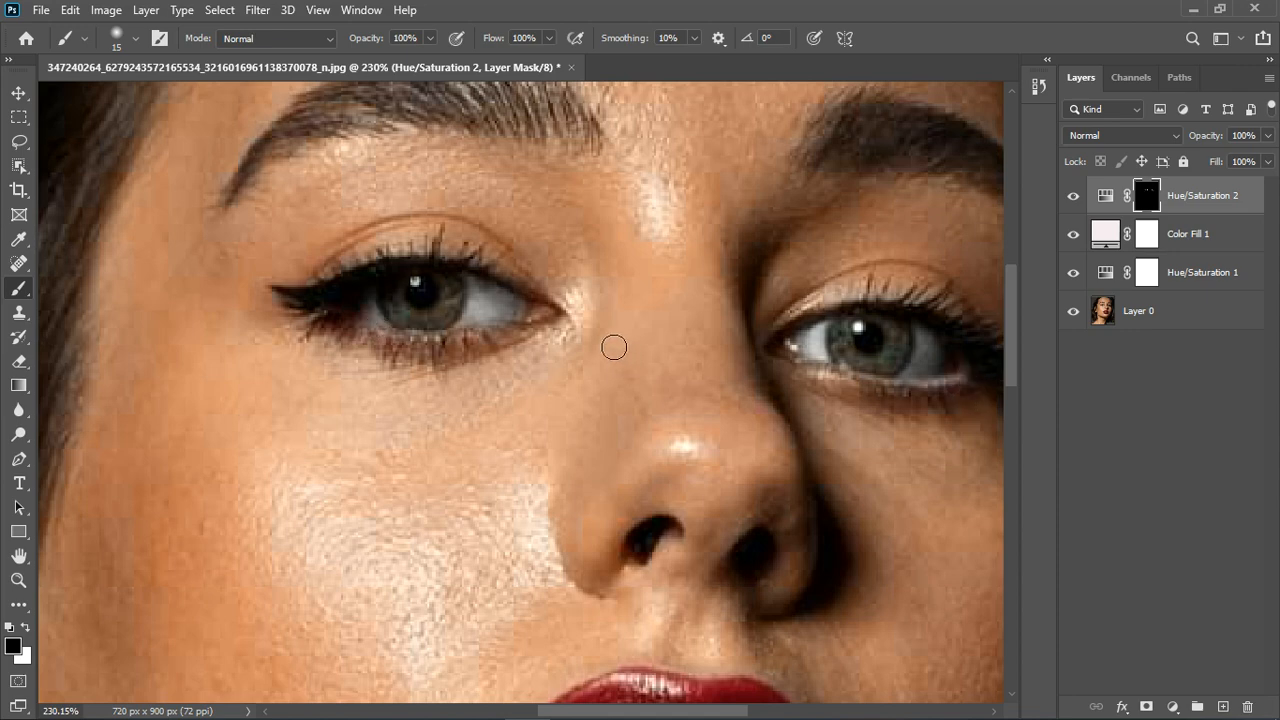
# Paint white on the same mask over the teeth with a small soft brush of about size 20, refining with size 9
pyautogui.scroll(-5, 614, 347)
pyautogui.scroll(4, 615, 509)
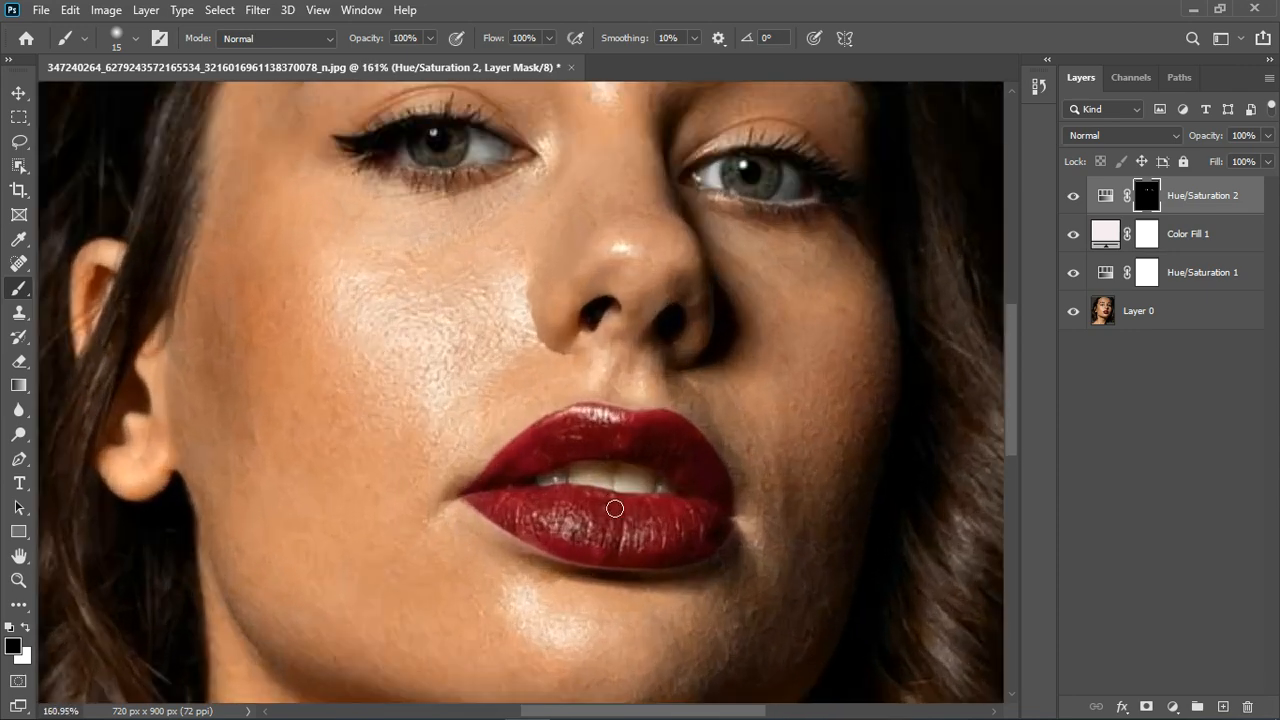
pyautogui.scroll(3, 615, 509)
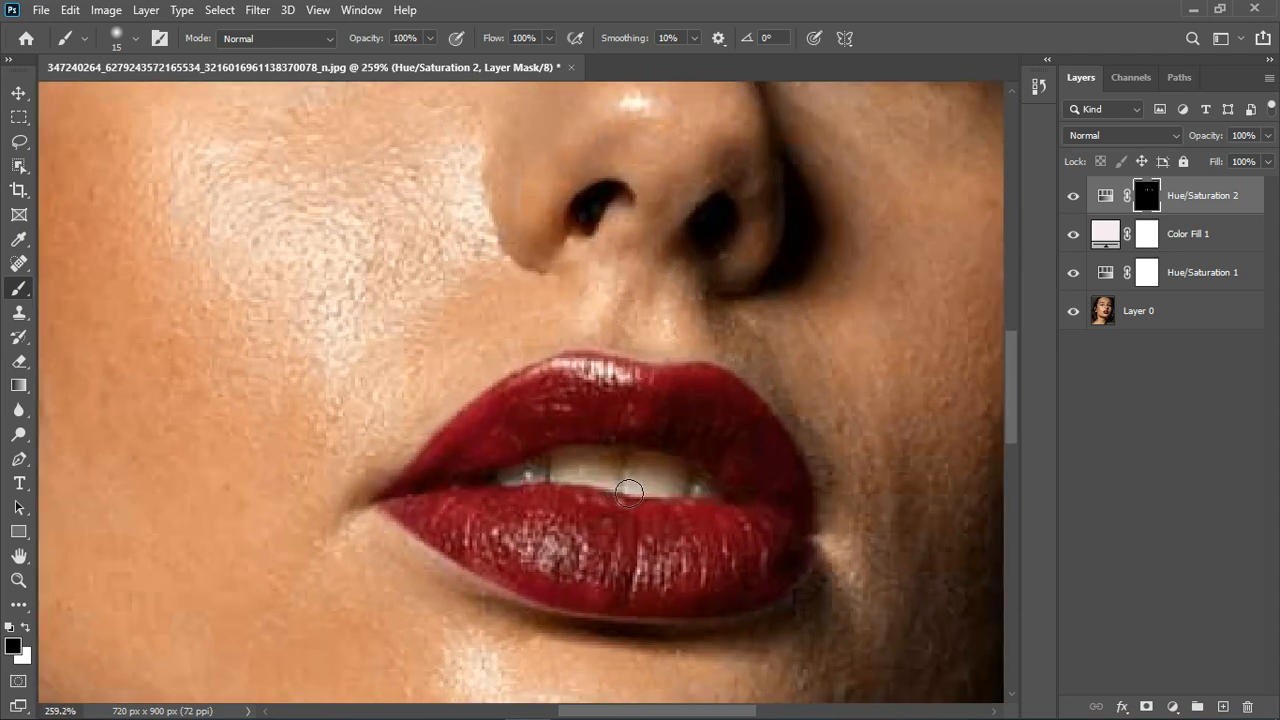
pyautogui.press(']')
pyautogui.press('x')
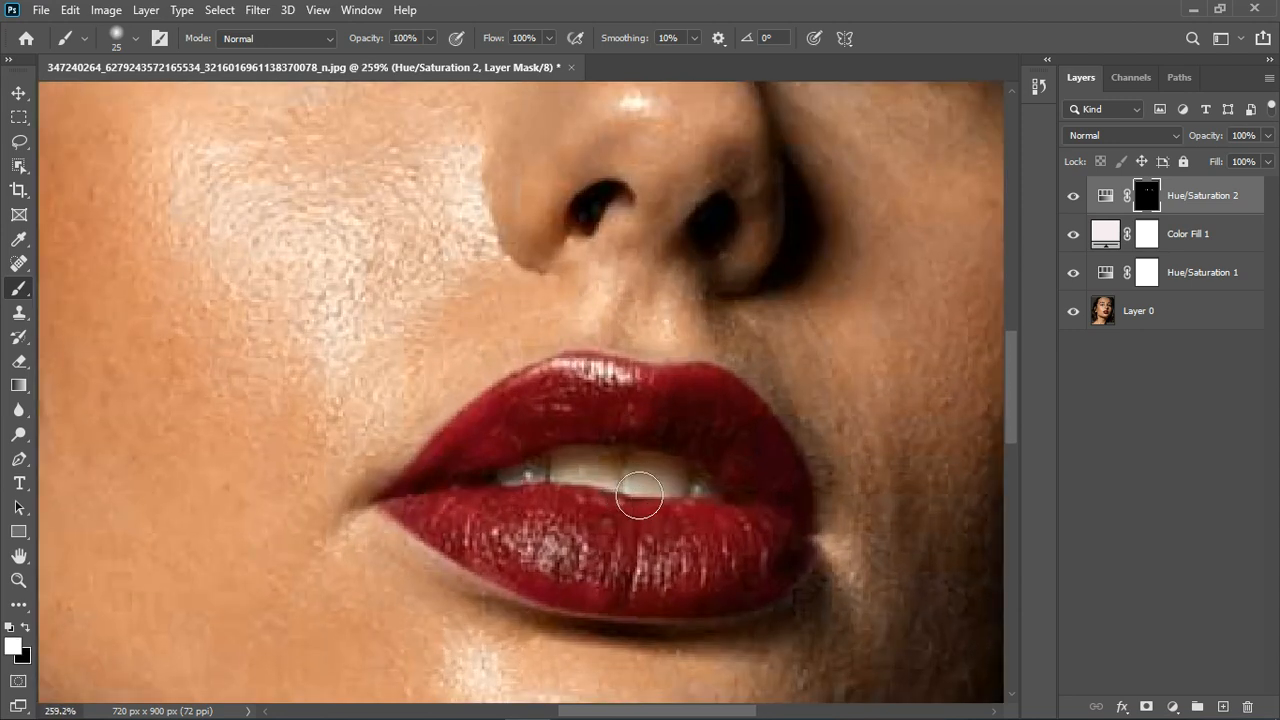
pyautogui.press('[')
pyautogui.moveTo(639, 495)
pyautogui.mouseDown()
pyautogui.moveTo(611, 486)
pyautogui.moveTo(663, 491)
pyautogui.moveTo(666, 480)
pyautogui.moveTo(662, 494)
pyautogui.mouseUp()
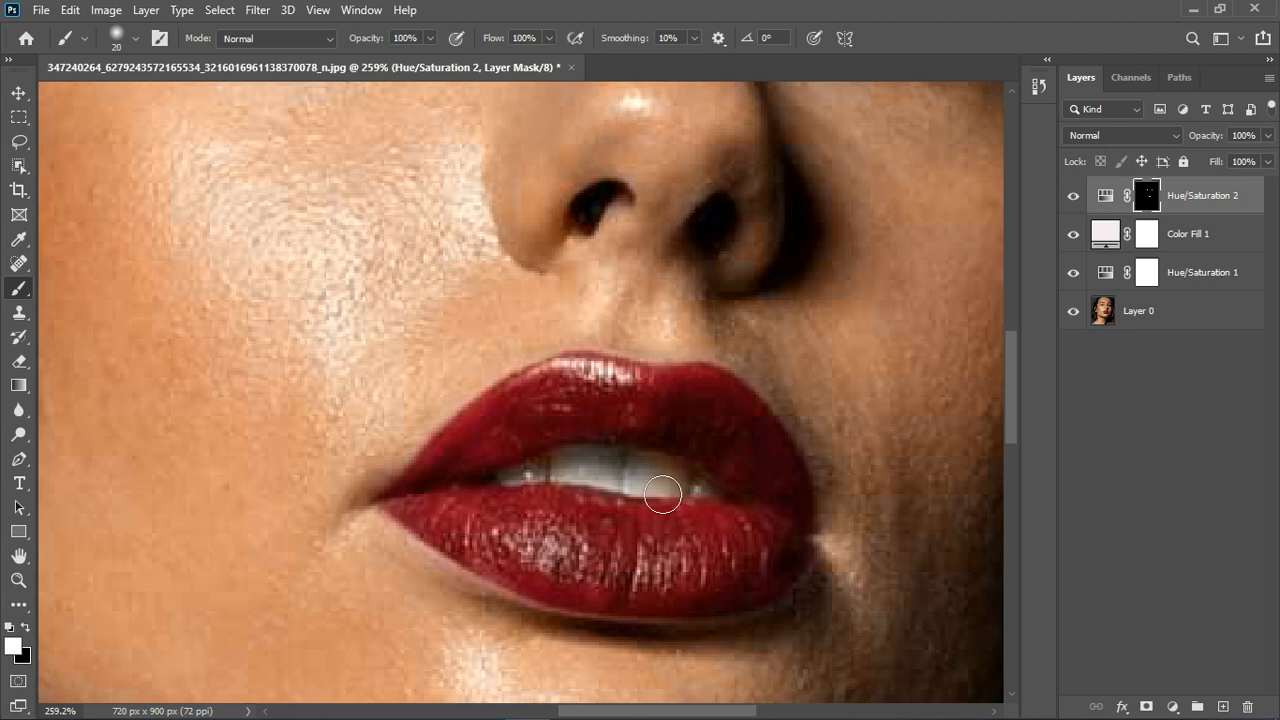
pyautogui.press('[')
pyautogui.press(']')
pyautogui.press('[')
pyautogui.scroll(-16, 658, 477)
pyautogui.scroll(4, 617, 494)
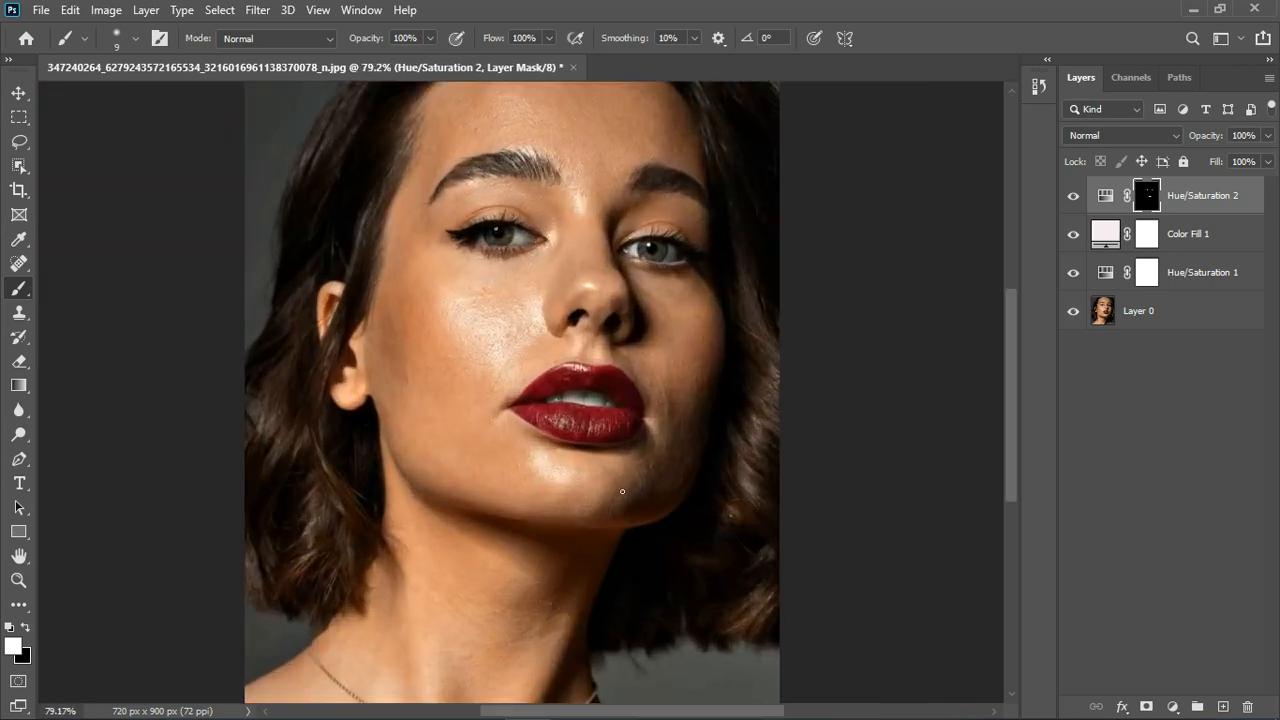
pyautogui.scroll(1, 622, 491)
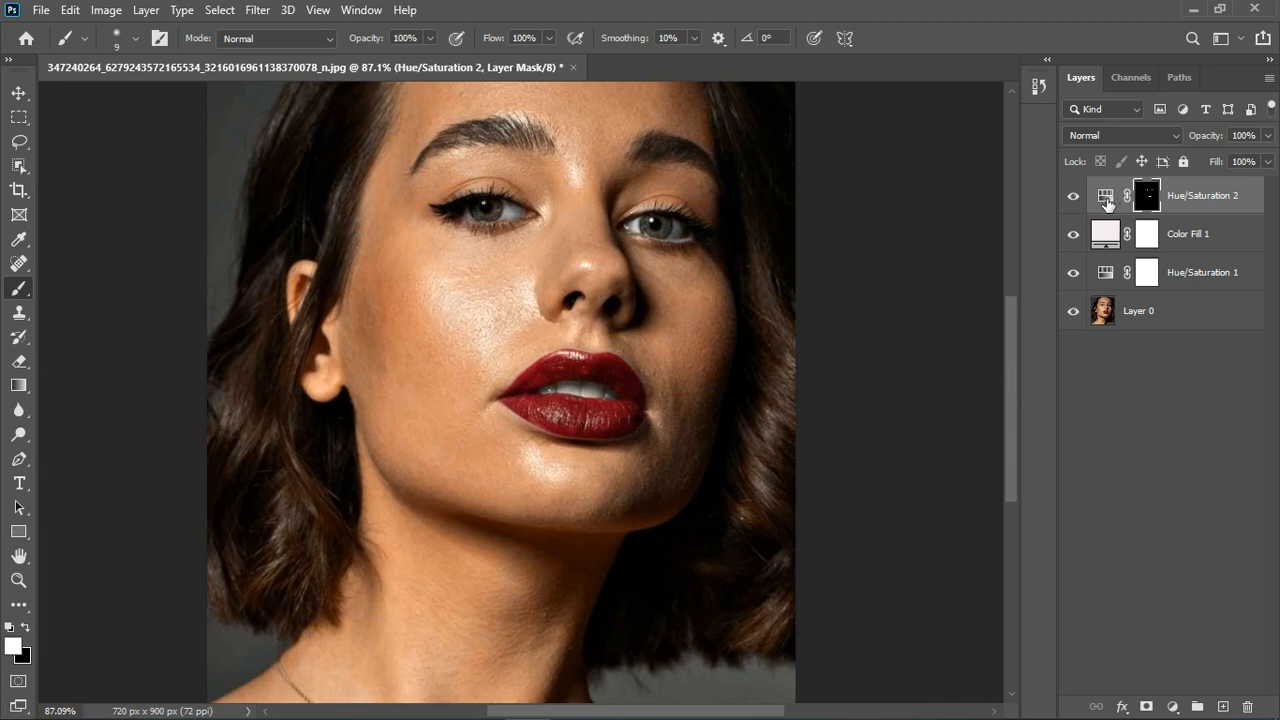
# Set the eyes-and-teeth Hue/Saturation adjustment's saturation to -52 and compare the portrait with the adjustment off and on
pyautogui.doubleClick(1106, 200)
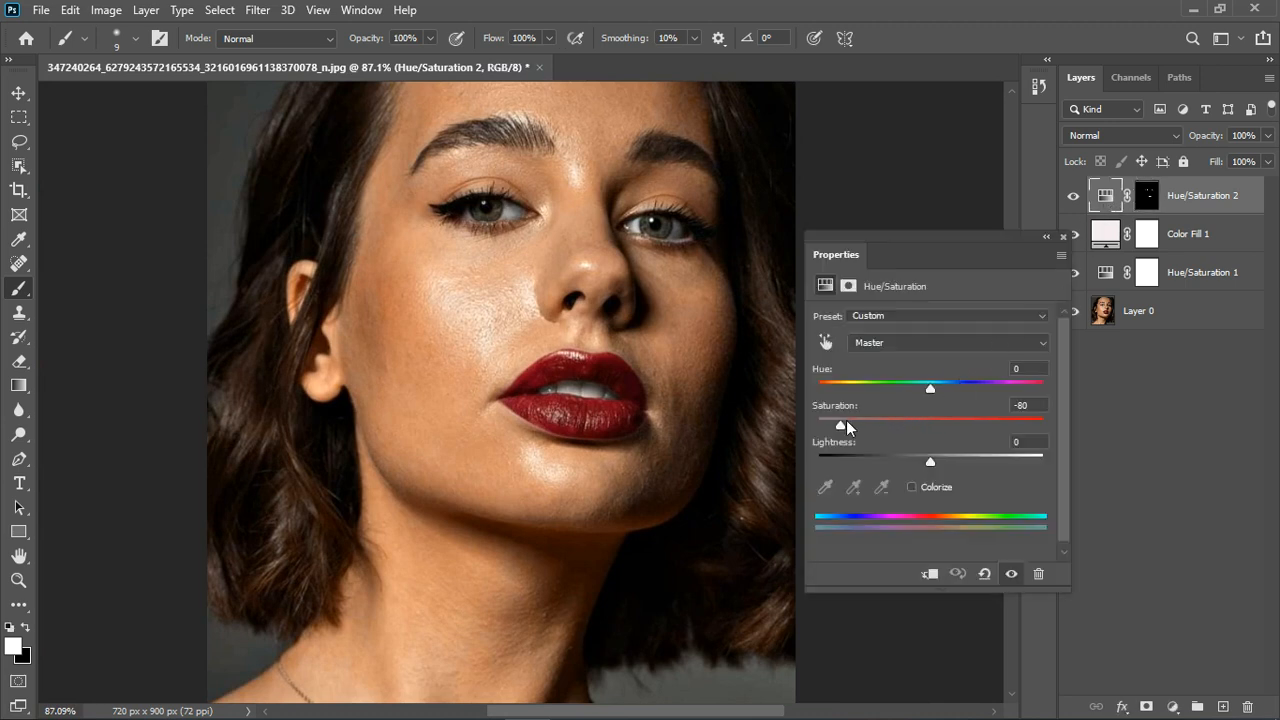
pyautogui.moveTo(843, 423); pyautogui.dragTo(873, 428)
pyautogui.click(1011, 574)
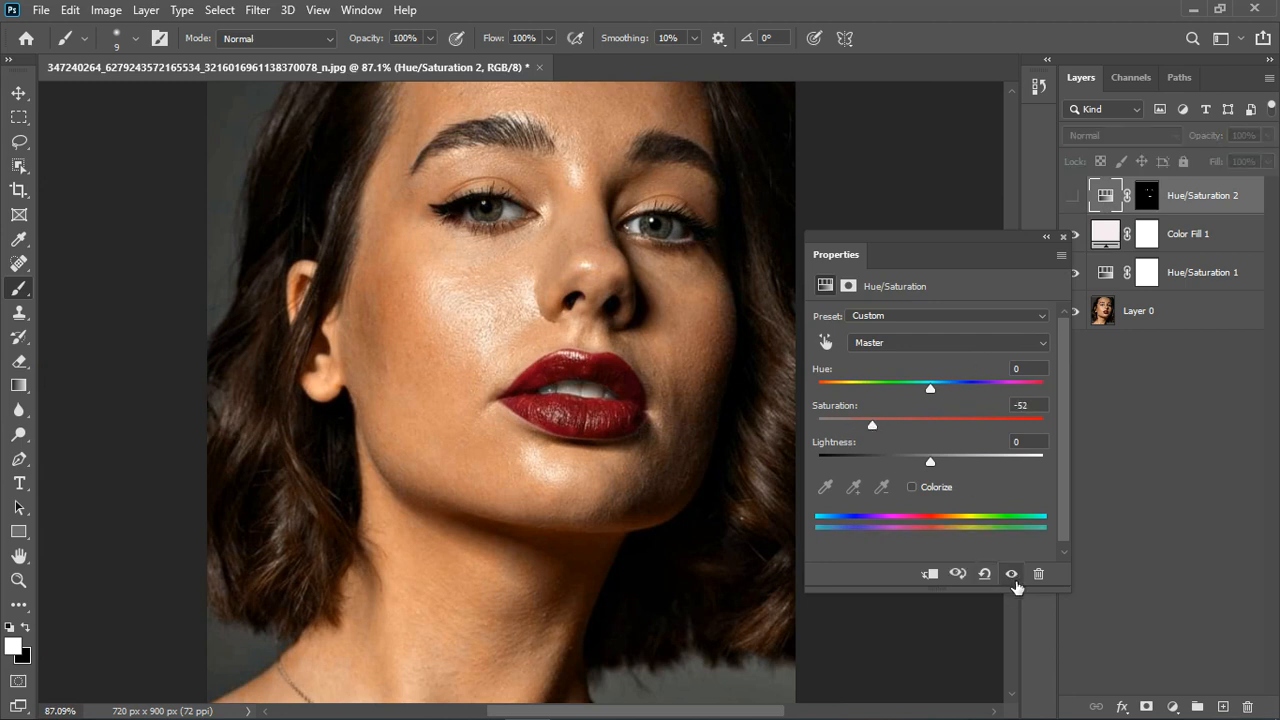
pyautogui.click(1012, 576)
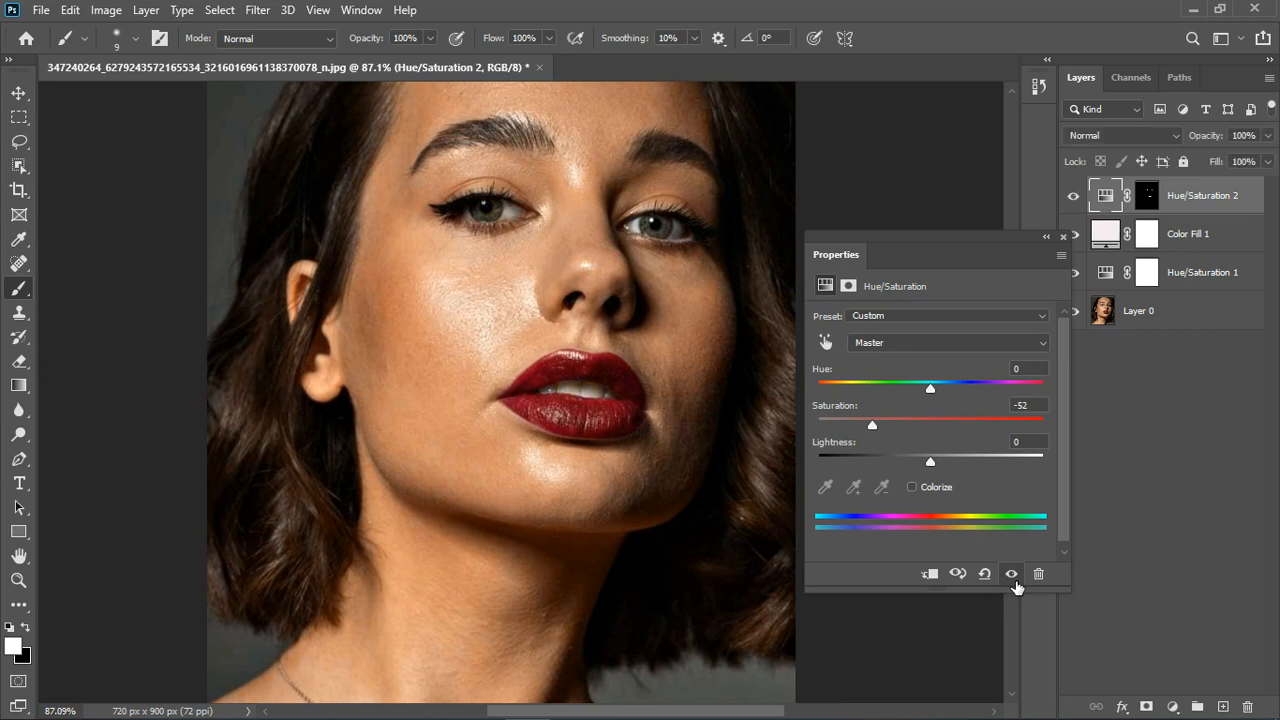
pyautogui.click(1063, 237)
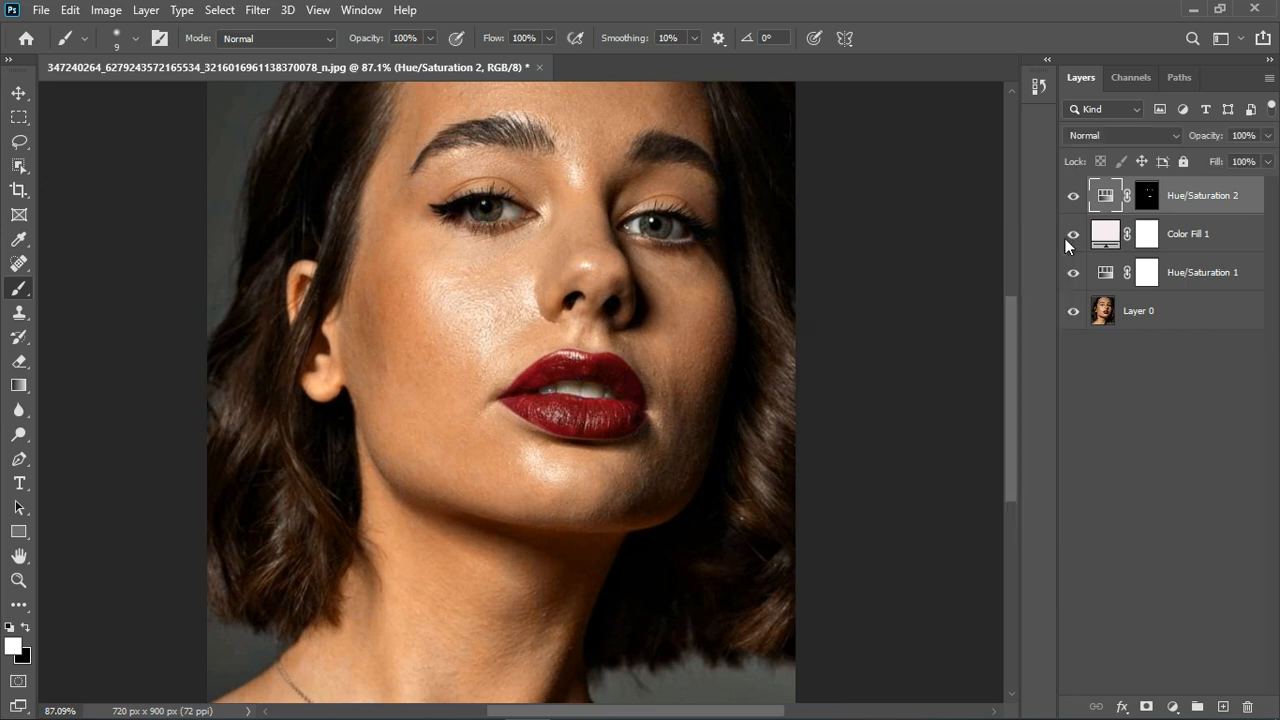
pyautogui.doubleClick(1121, 197)
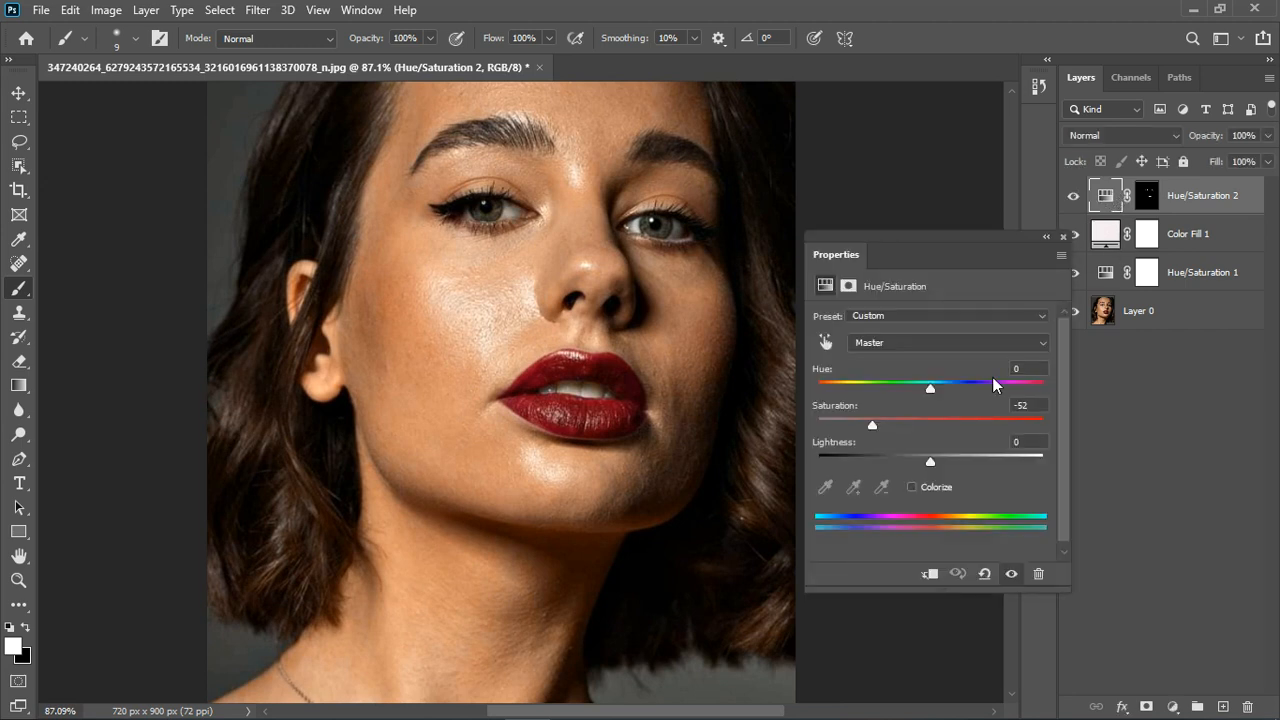
pyautogui.moveTo(945, 461); pyautogui.dragTo(942, 457)
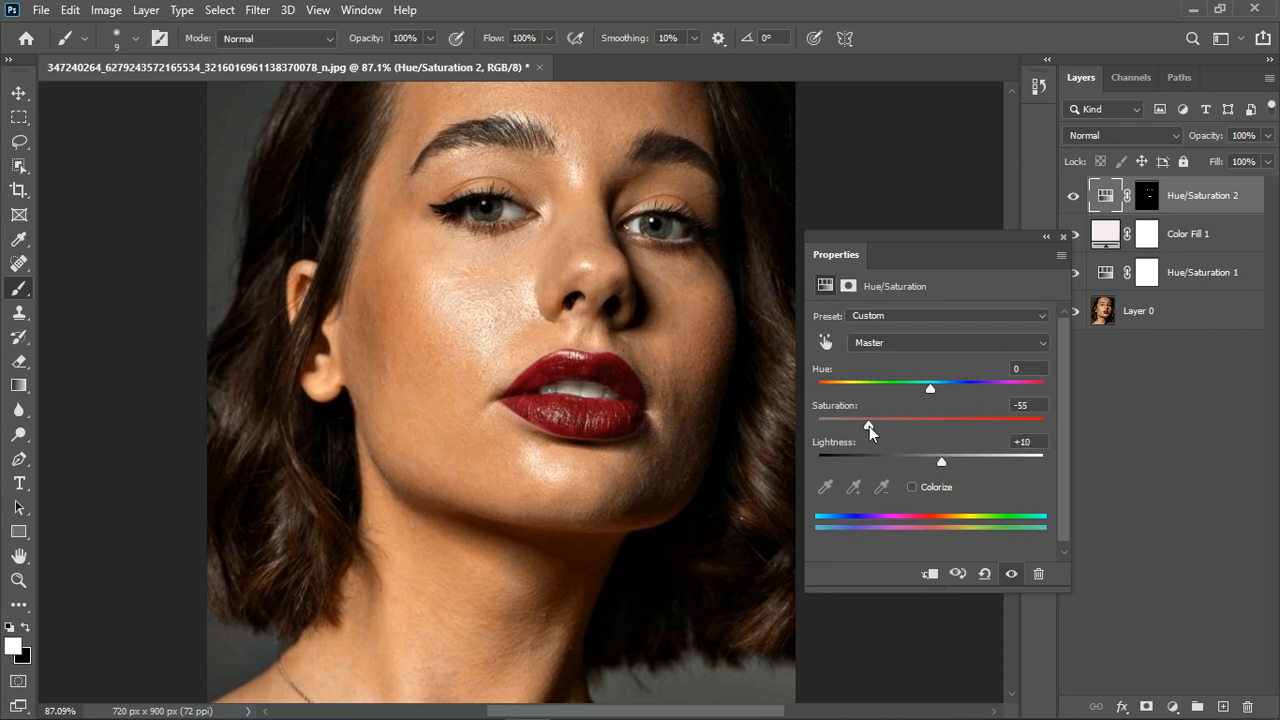
pyautogui.moveTo(869, 426); pyautogui.dragTo(866, 430)
pyautogui.click(986, 575)
# Reset the eyes-and-teeth Hue/Saturation adjustment to its defaults and set its Yellows saturation to -100
pyautogui.scroll(10, 620, 400)
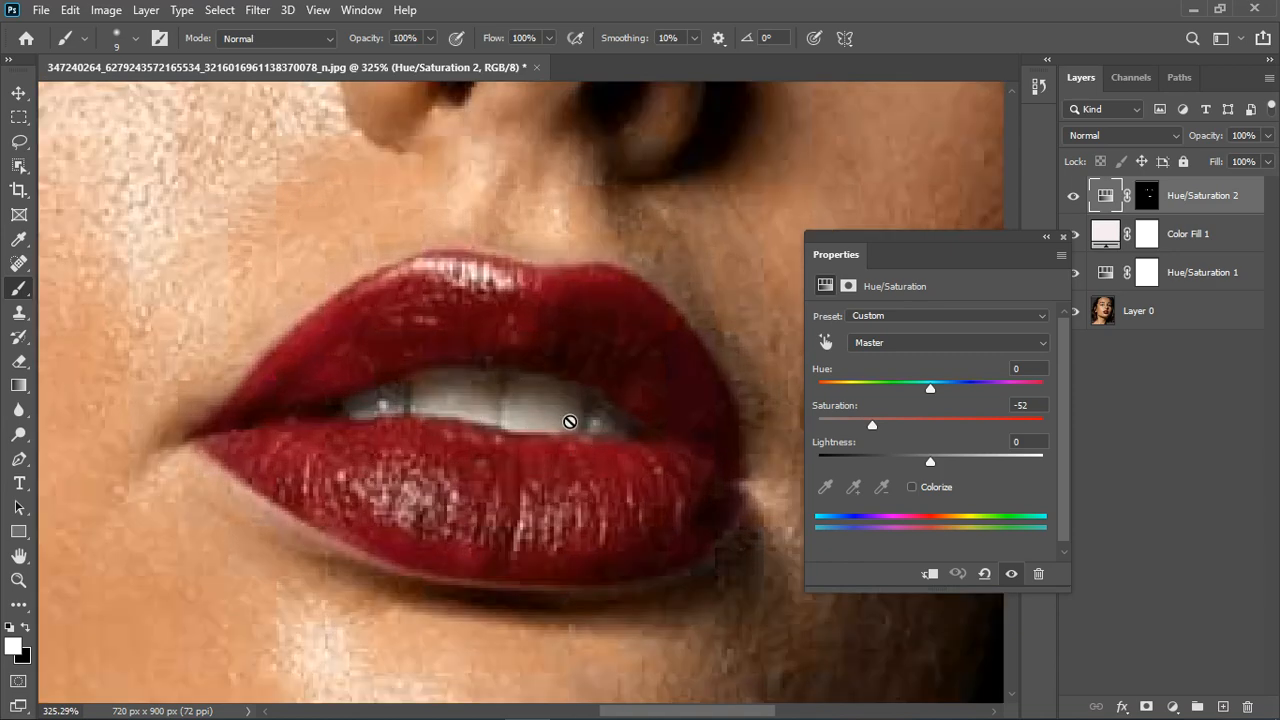
pyautogui.click(985, 575)
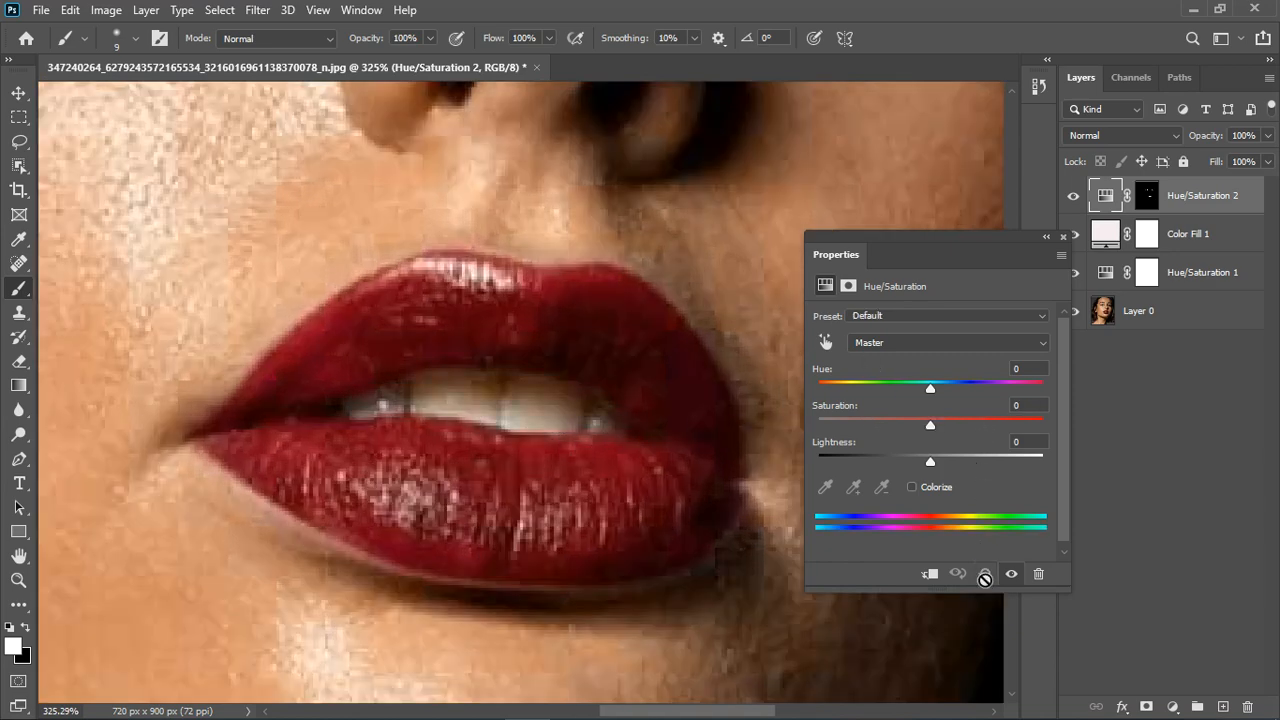
pyautogui.click(932, 345)
pyautogui.click(930, 388)
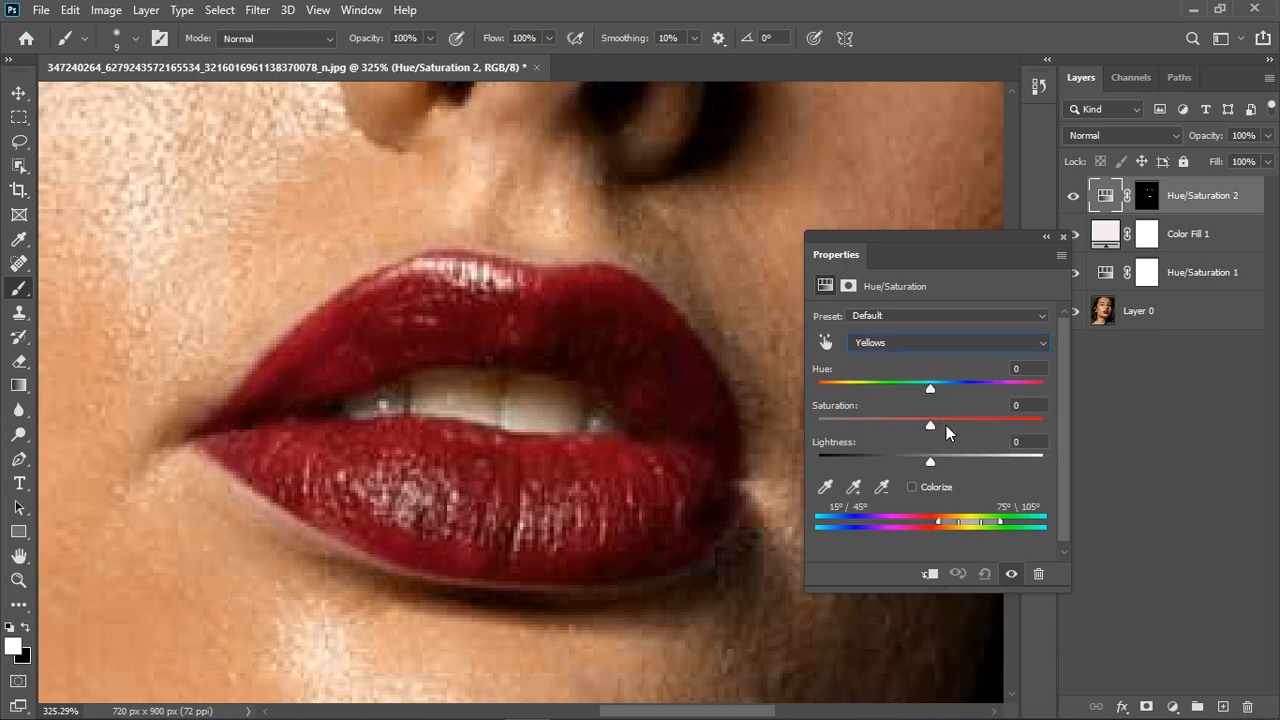
pyautogui.moveTo(931, 428); pyautogui.dragTo(752, 425)
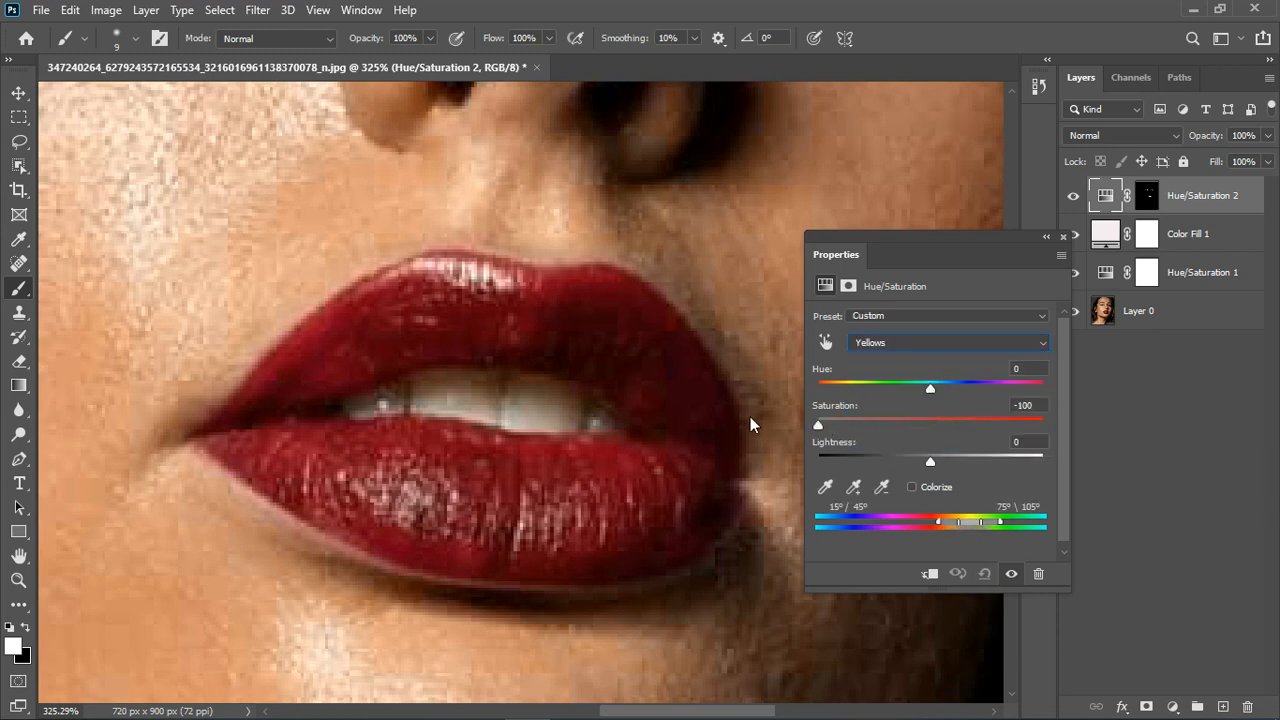
# Set the Reds saturation of the eyes-and-teeth adjustment to -52 and raise the Reds lightness slightly
pyautogui.click(953, 343)
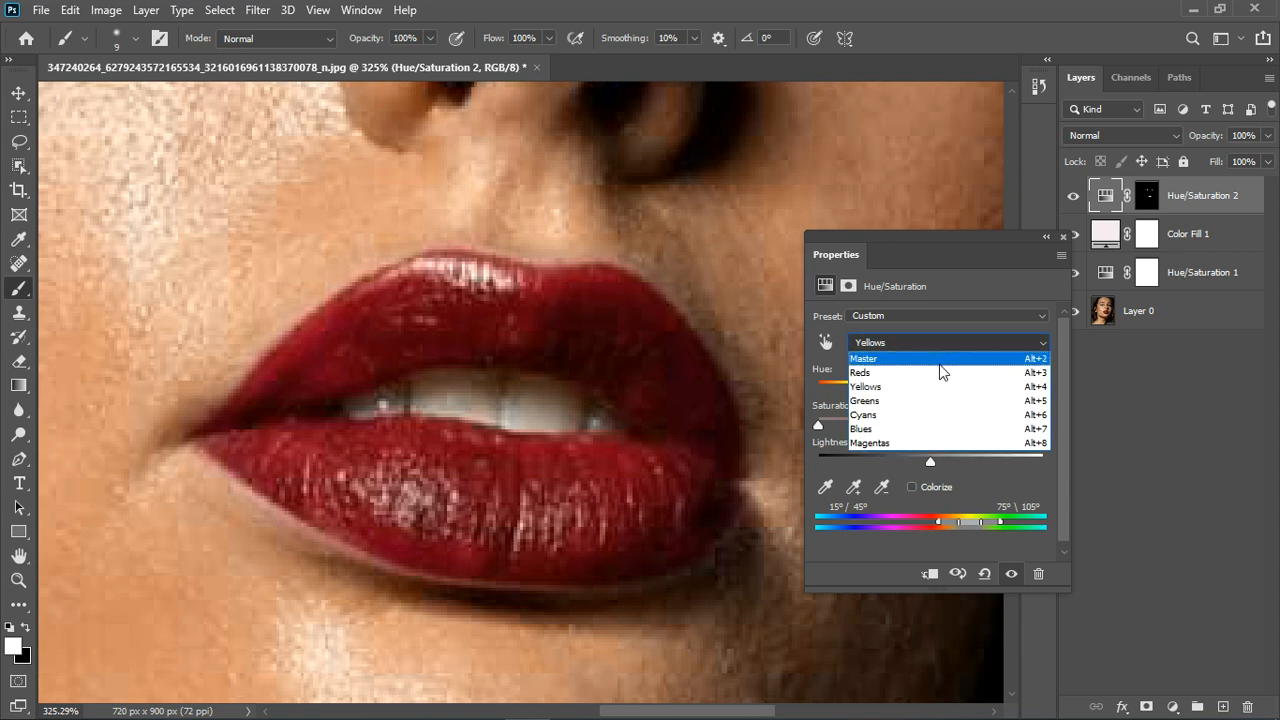
pyautogui.click(938, 375)
pyautogui.moveTo(933, 424); pyautogui.dragTo(872, 428)
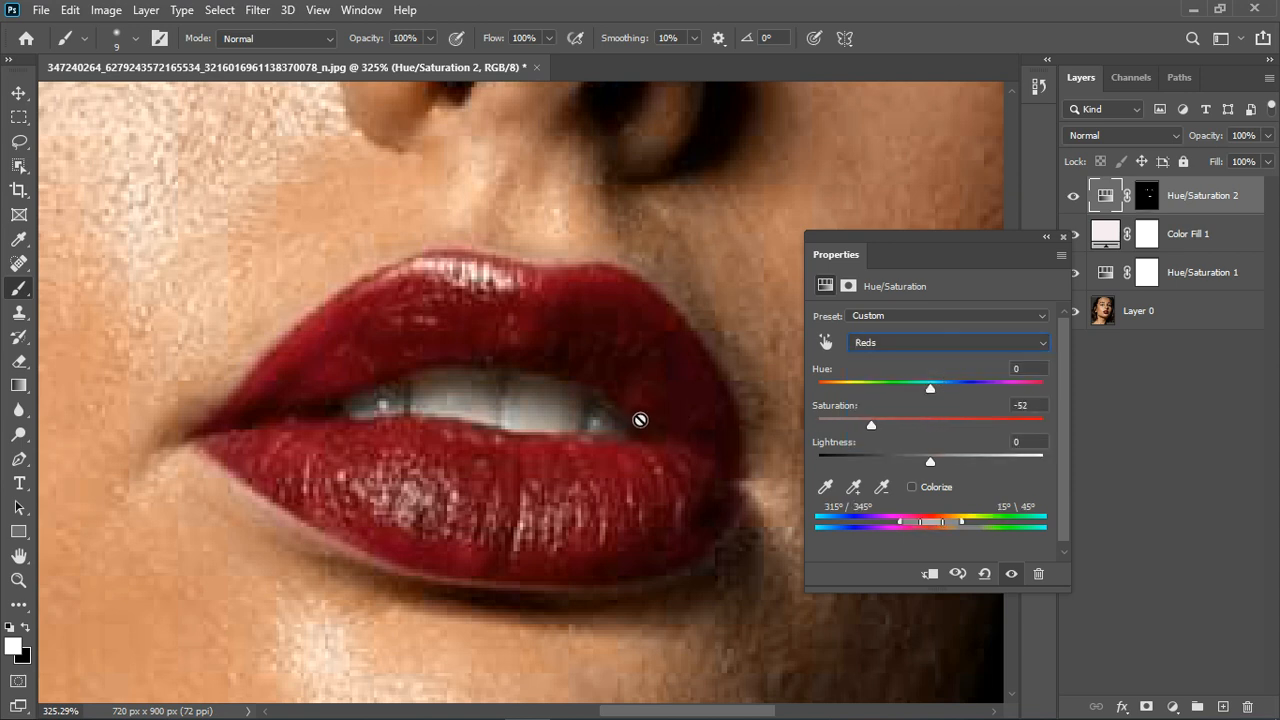
pyautogui.click(18, 93)
pyautogui.scroll(-10, 535, 276)
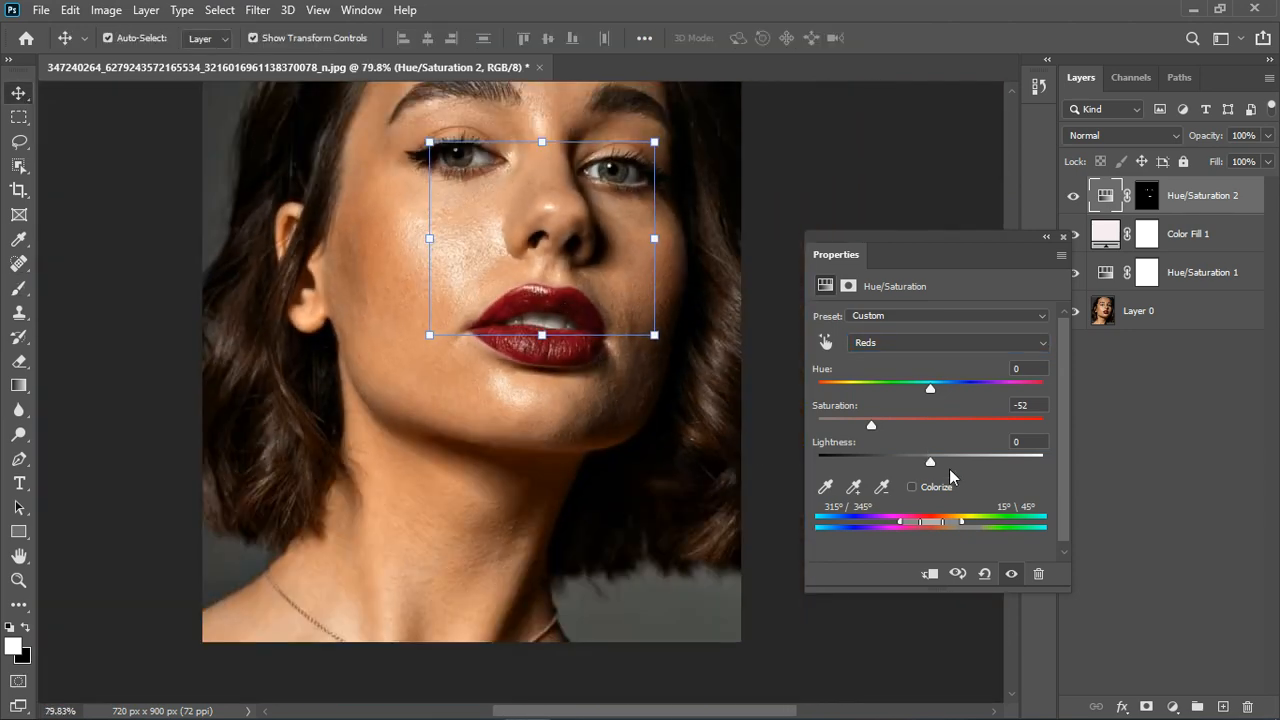
pyautogui.moveTo(931, 464)
pyautogui.mouseDown()
pyautogui.moveTo(956, 463)
pyautogui.moveTo(946, 466)
pyautogui.mouseUp()
pyautogui.click(1063, 237)
# Compare the portrait with the eyes-and-teeth adjustment off and on, and examine the teeth up close
pyautogui.scroll(-3, 860, 320)
pyautogui.click(855, 367)
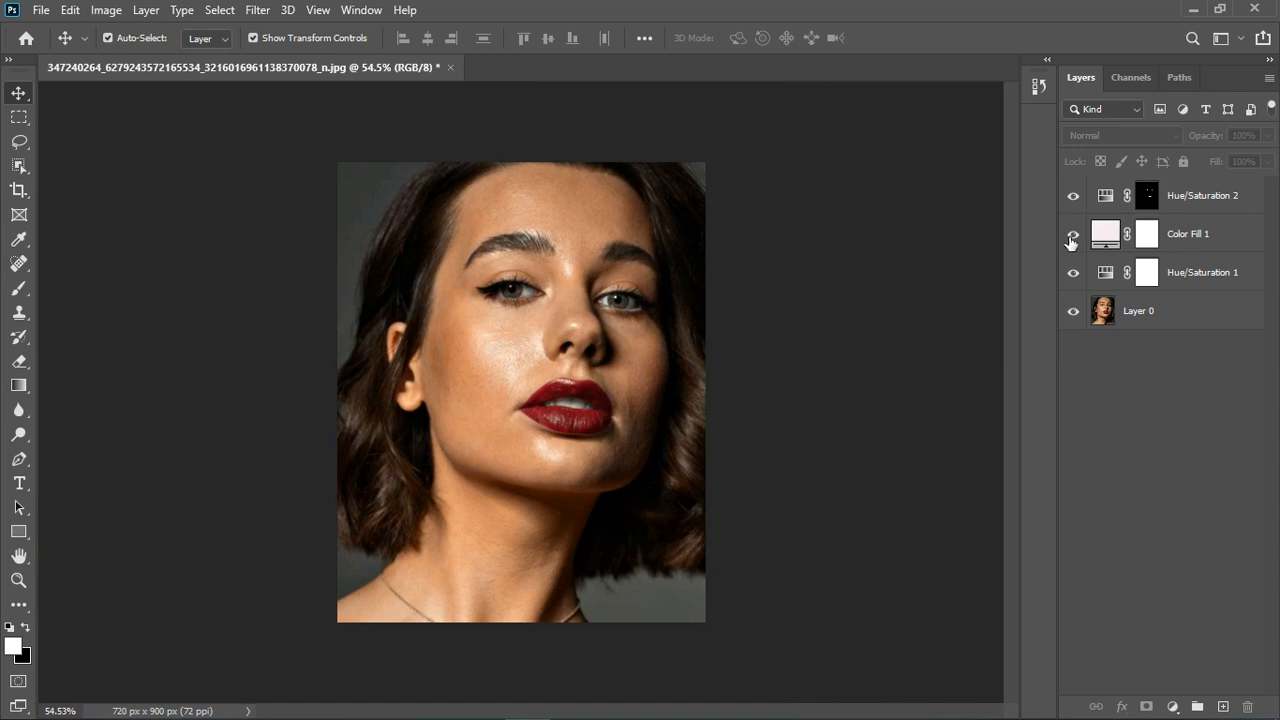
pyautogui.click(1075, 198)
pyautogui.scroll(3, 600, 330)
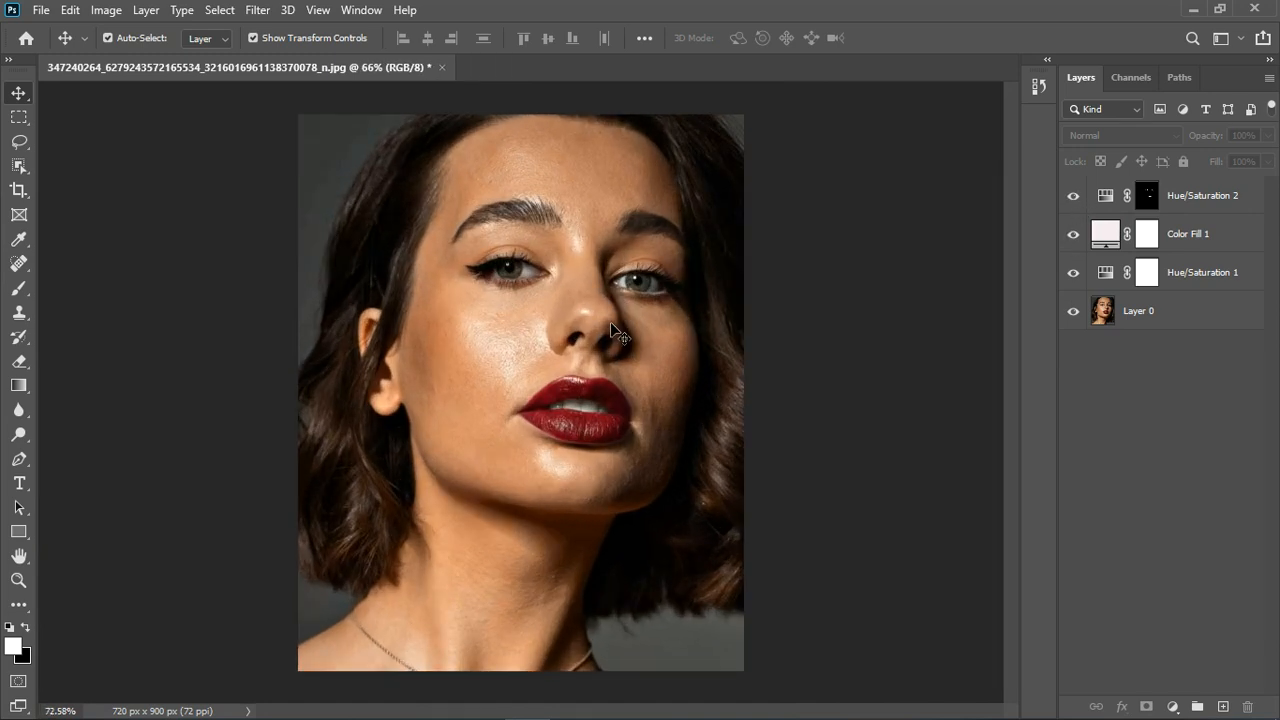
pyautogui.scroll(8, 612, 335)
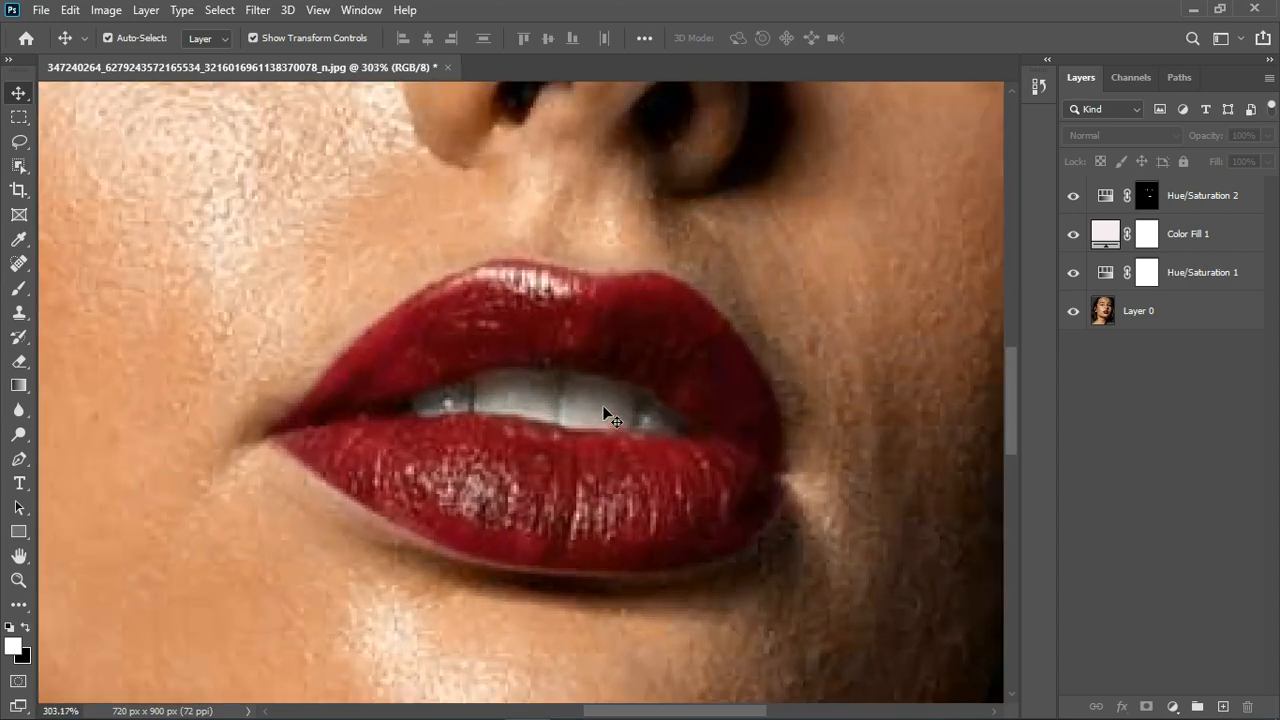
# Activate the eyes-and-teeth adjustment's mask with the Brush tool and swap the foreground color to black for refining the teeth edges
pyautogui.click(1147, 195)
pyautogui.click(20, 308)
pyautogui.click(20, 289)
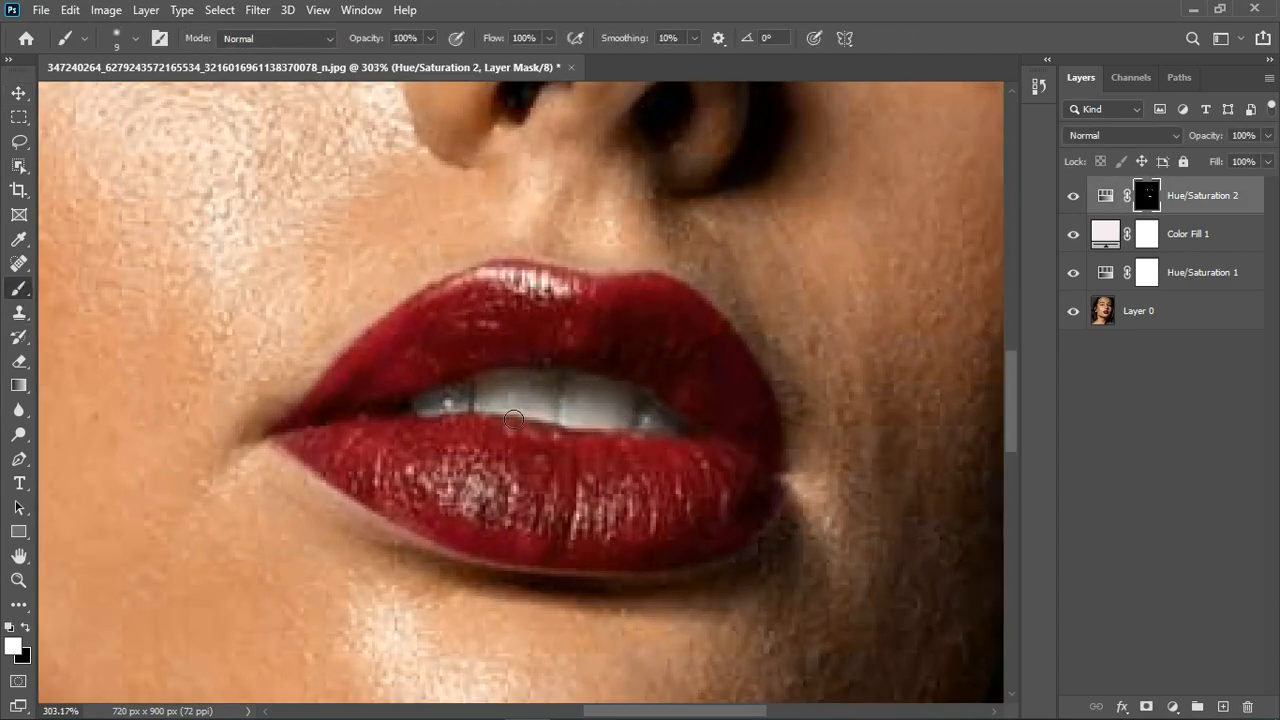
pyautogui.press('x')
pyautogui.scroll(-10, 406, 437)
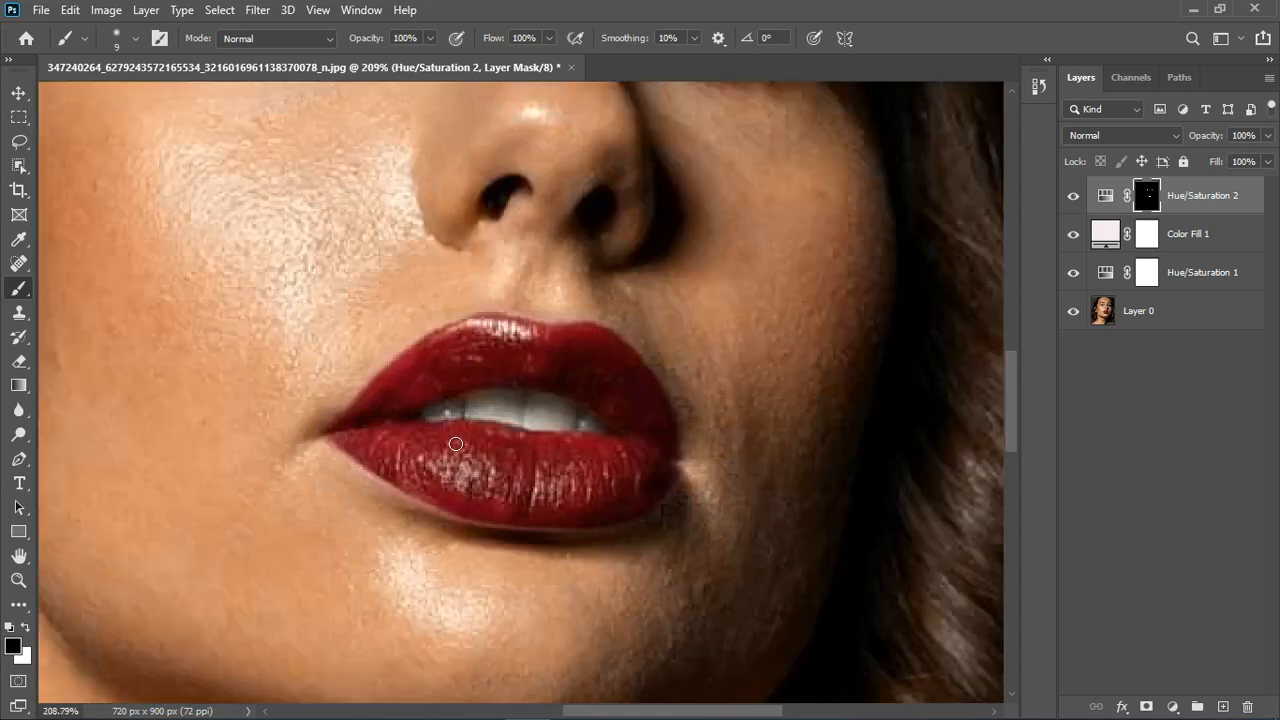
pyautogui.scroll(2, 540, 428)
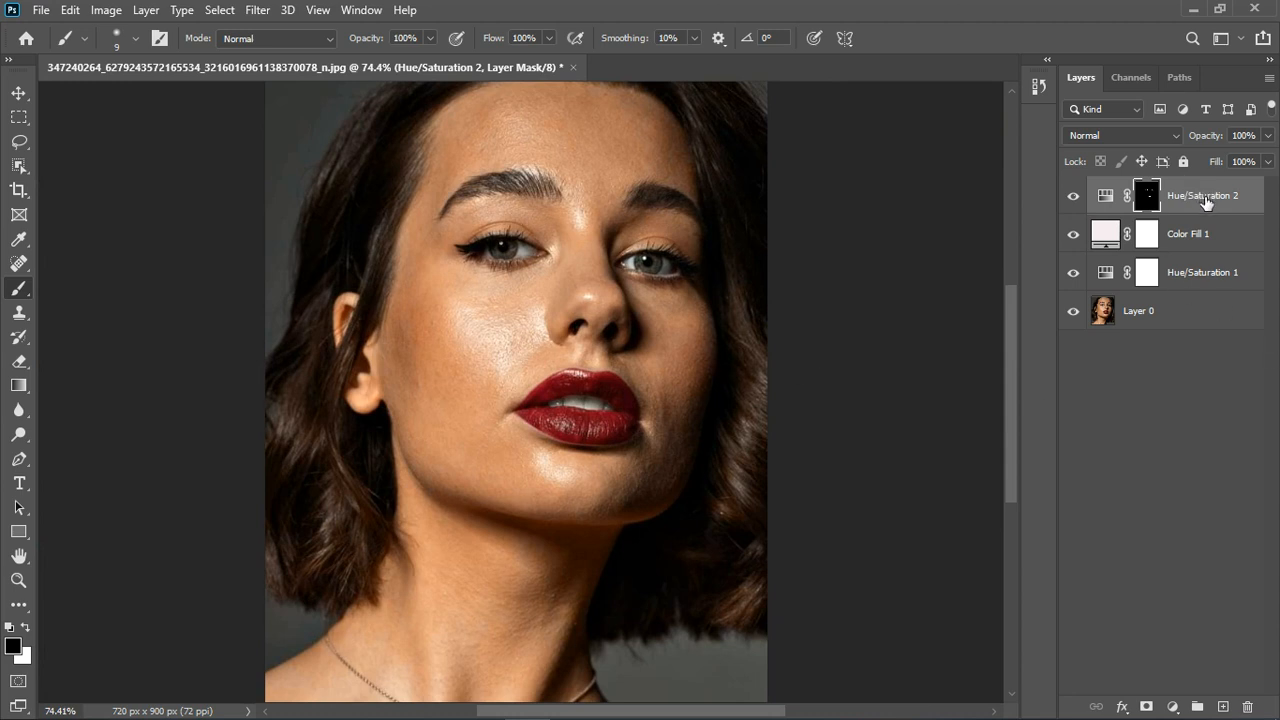
# Stamp all visible layers into a new layer above the stack and duplicate it twice
pyautogui.hotkey('ctrl', 'shift', 'alt', 'e')
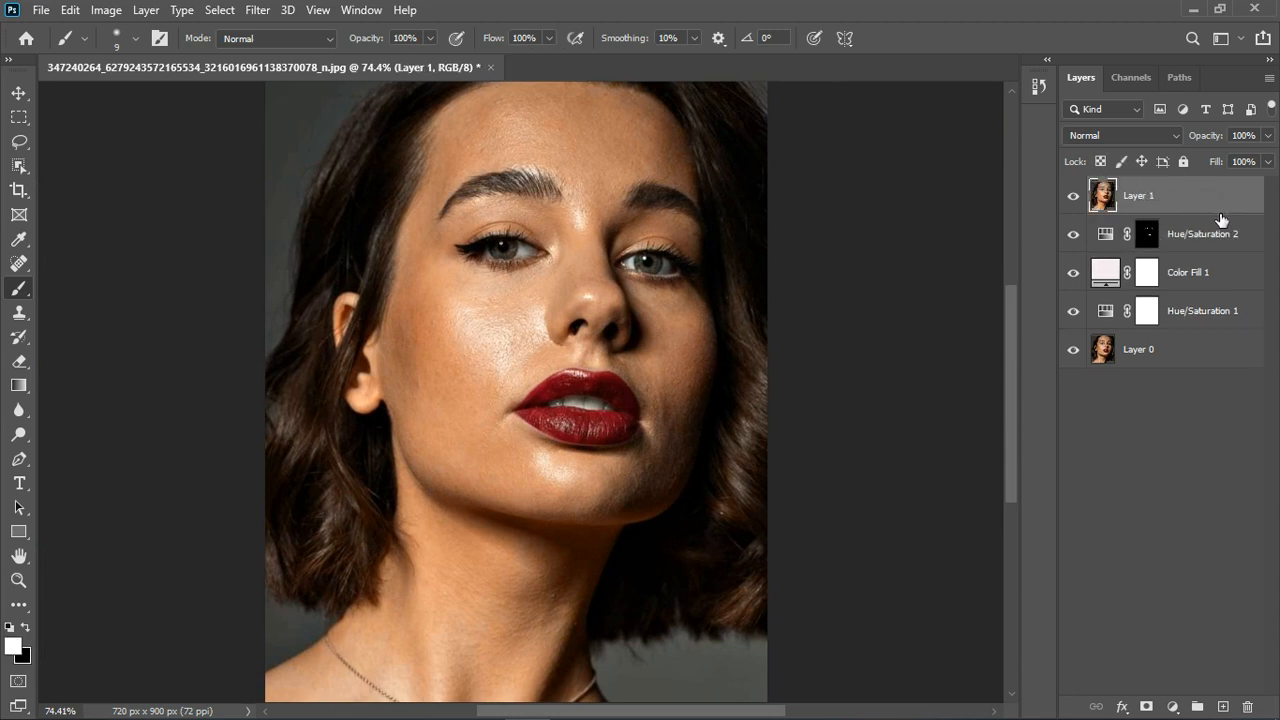
pyautogui.hotkey('ctrl', 'j')
pyautogui.hotkey('ctrl', 'j')
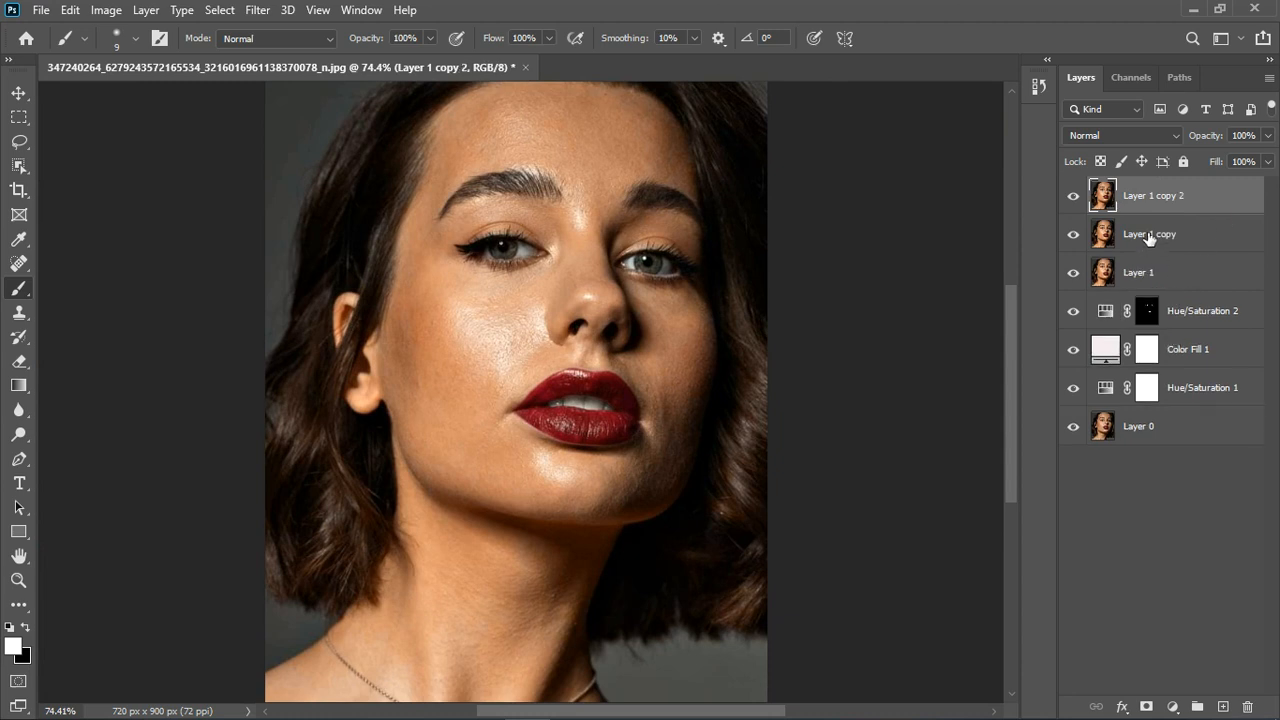
# Rename the lower duplicate layer "color" and the upper duplicate layer "texture"
pyautogui.doubleClick(1149, 234)
pyautogui.write('col')
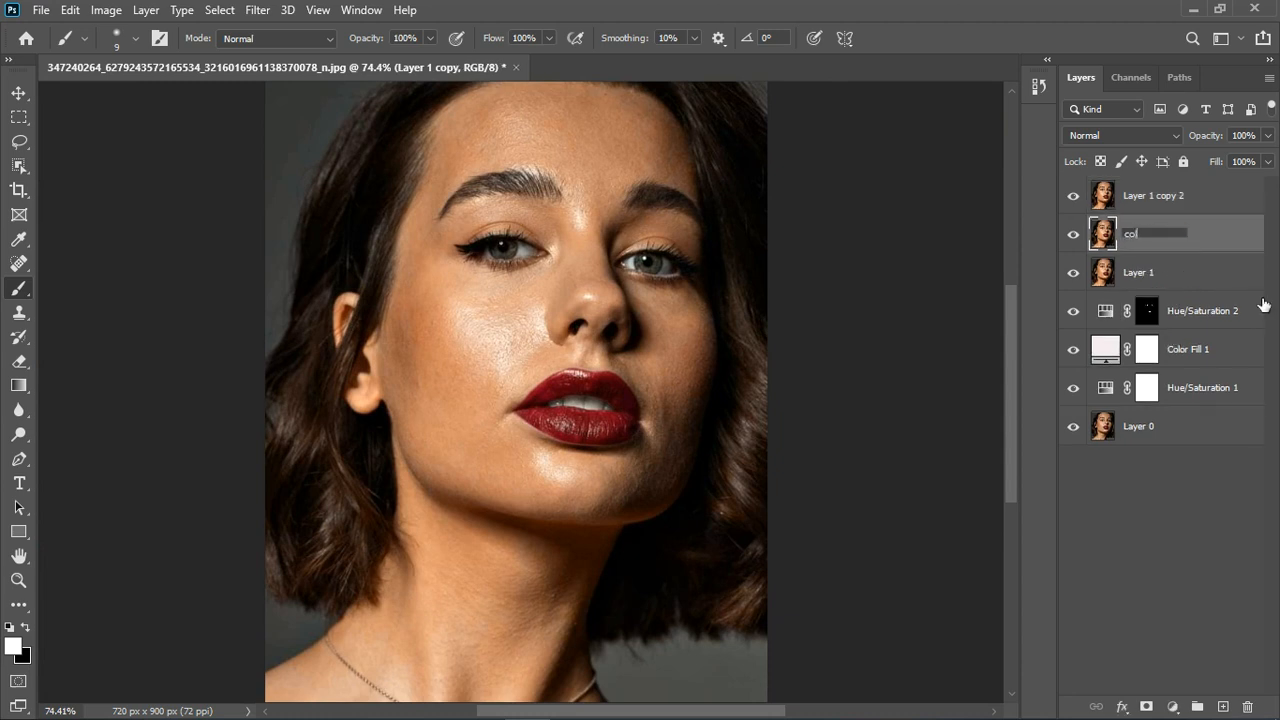
pyautogui.write('or')
pyautogui.press('Return')
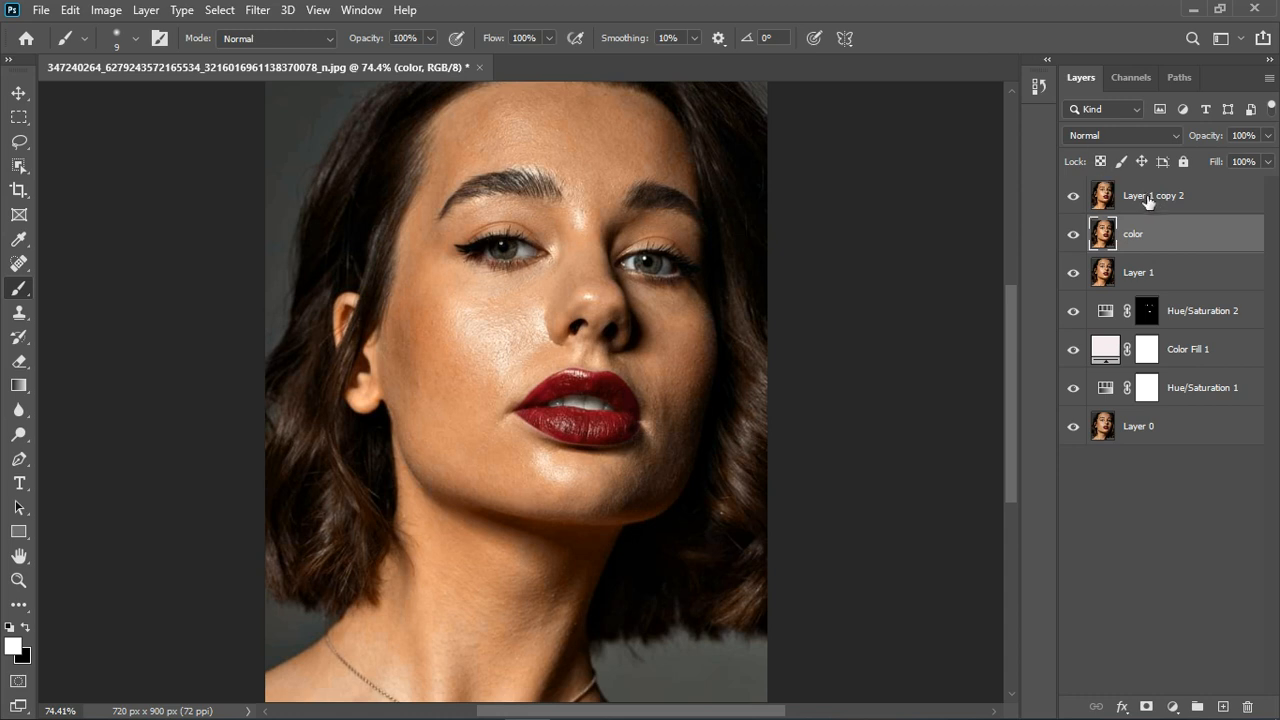
pyautogui.doubleClick(1152, 196)
pyautogui.write('texture')
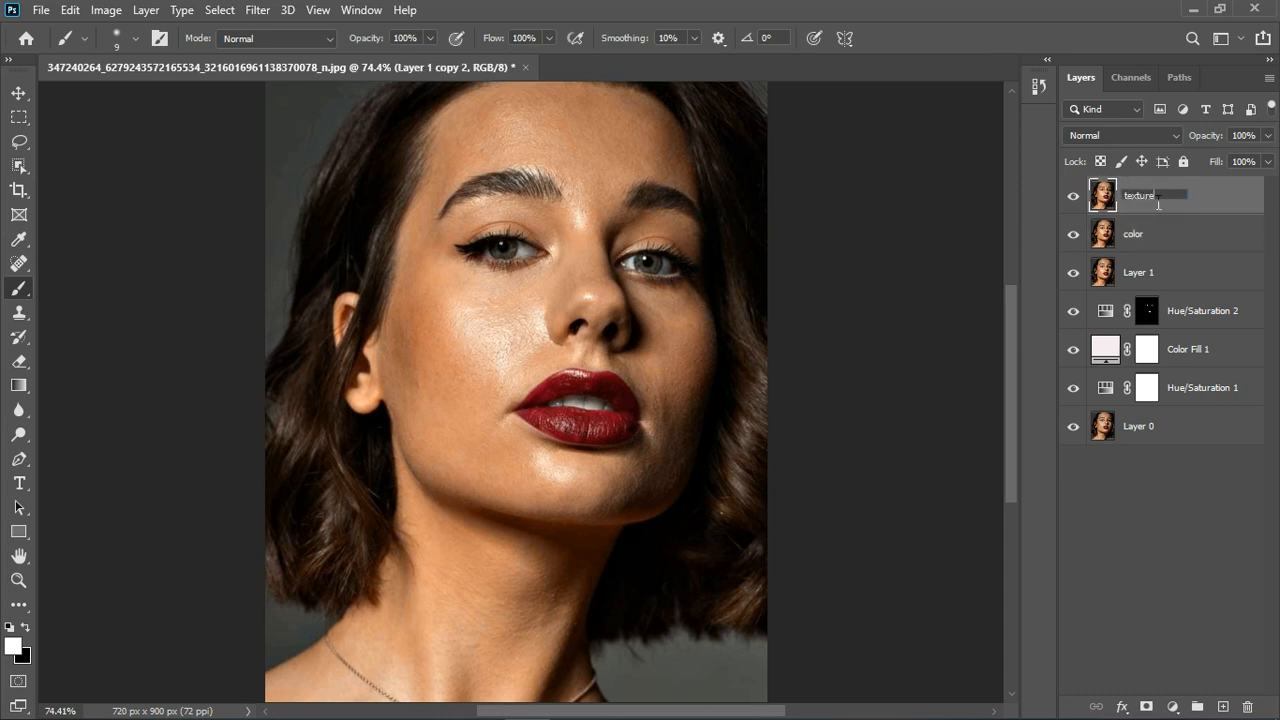
pyautogui.press('Return')
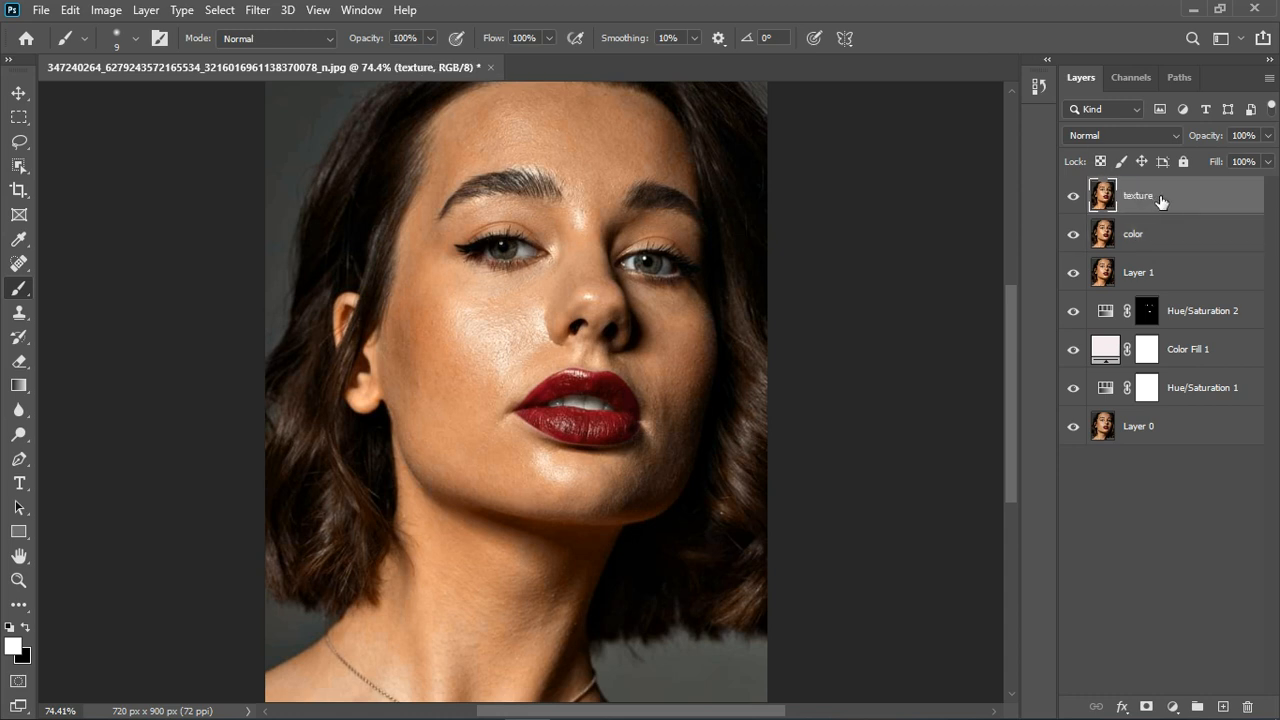
# Hide the texture layer and apply a Gaussian Blur with a 4.6-pixel radius to the color layer
pyautogui.click(1073, 196)
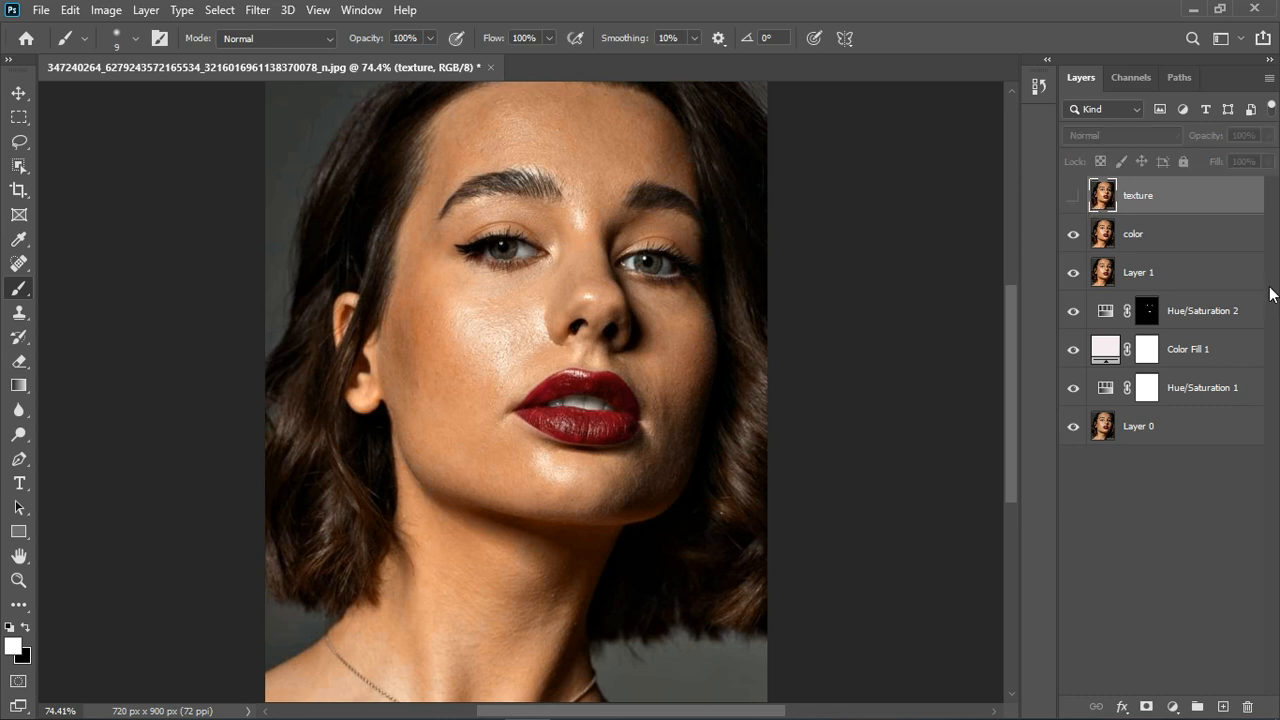
pyautogui.click(1195, 249)
pyautogui.click(257, 10)
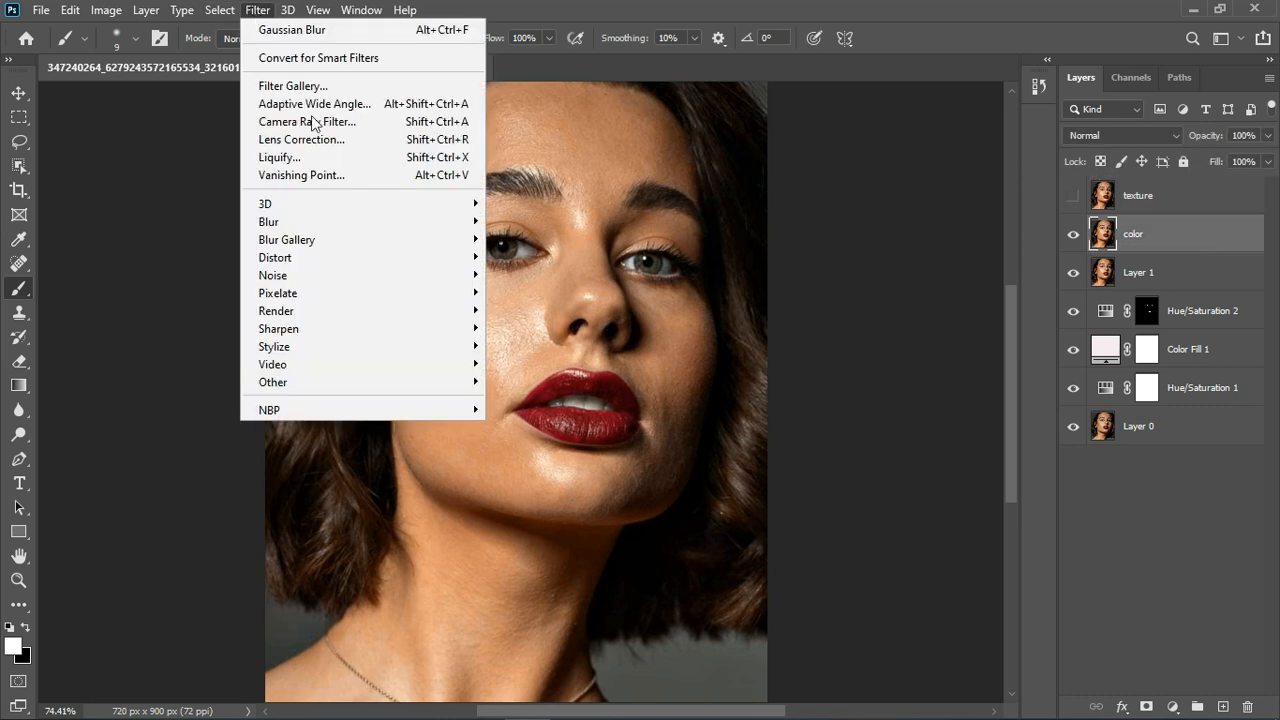
pyautogui.moveTo(337, 222)
pyautogui.click(525, 292)
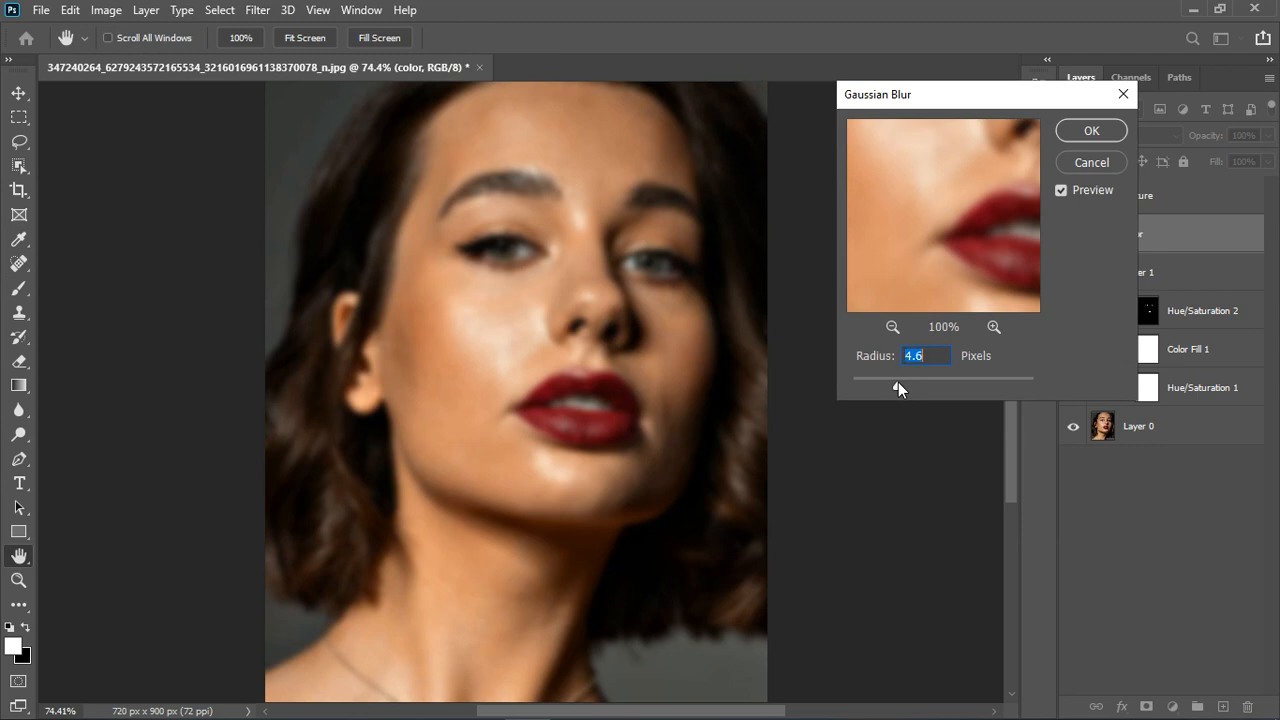
pyautogui.click(1095, 131)
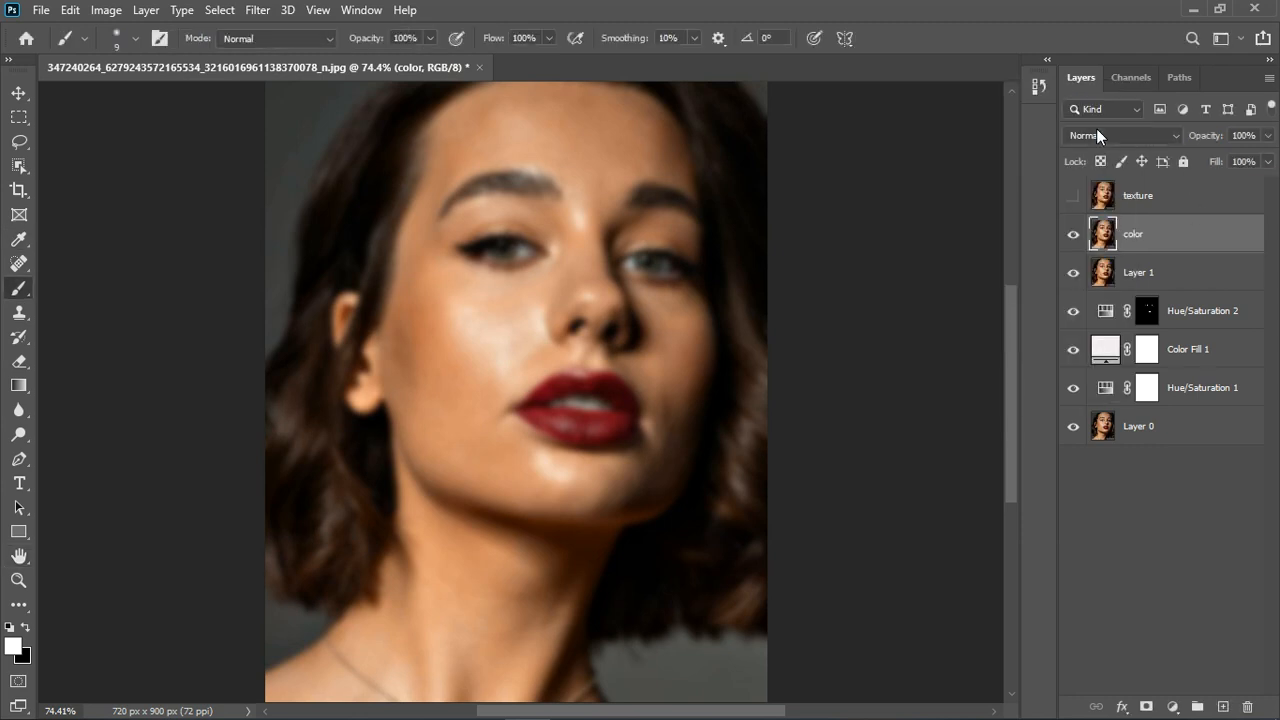
# Show the texture layer and use Apply Image on it with the color layer as source, Subtract blending, scale 2 and offset 128
pyautogui.click(1075, 198)
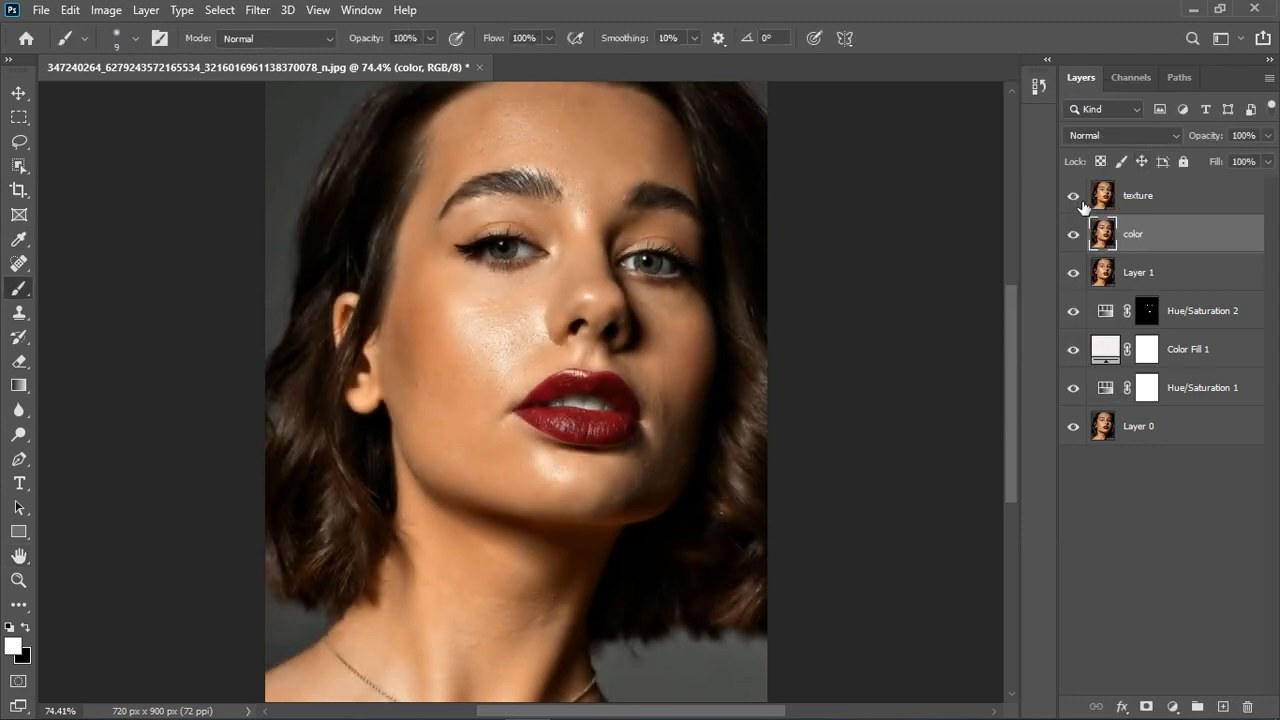
pyautogui.click(1165, 206)
pyautogui.click(106, 10)
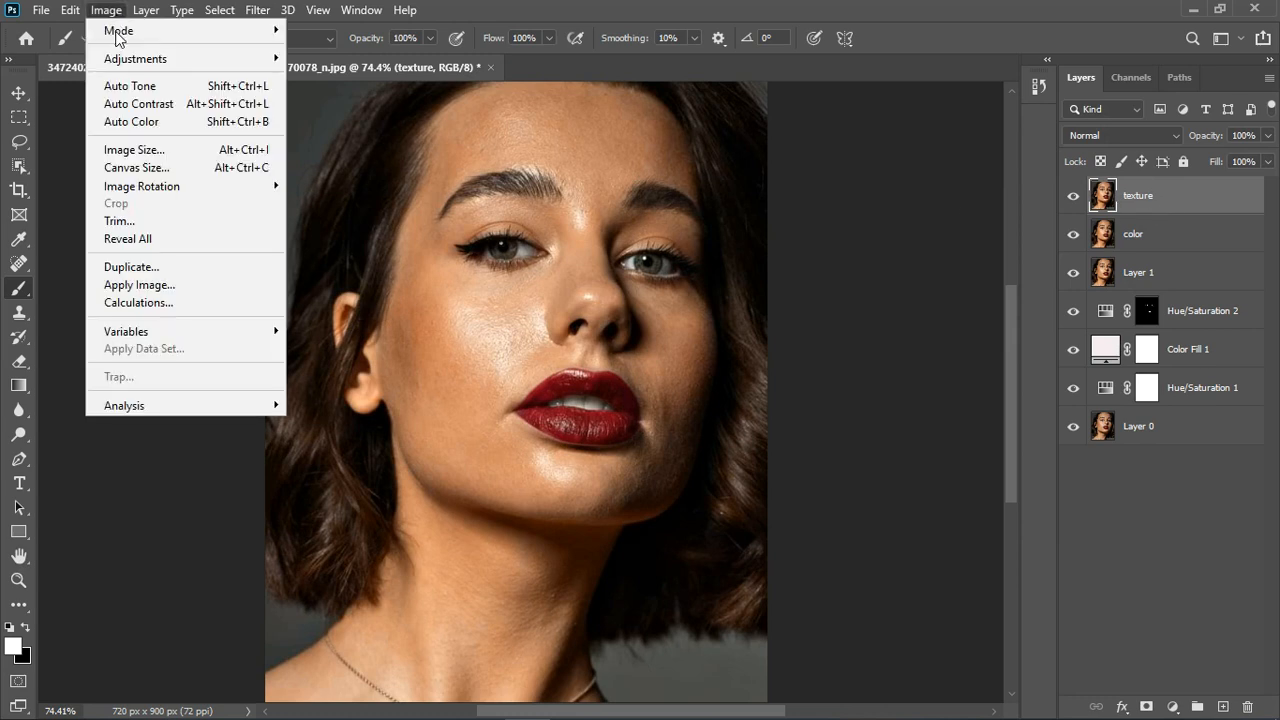
pyautogui.click(139, 285)
pyautogui.click(862, 198)
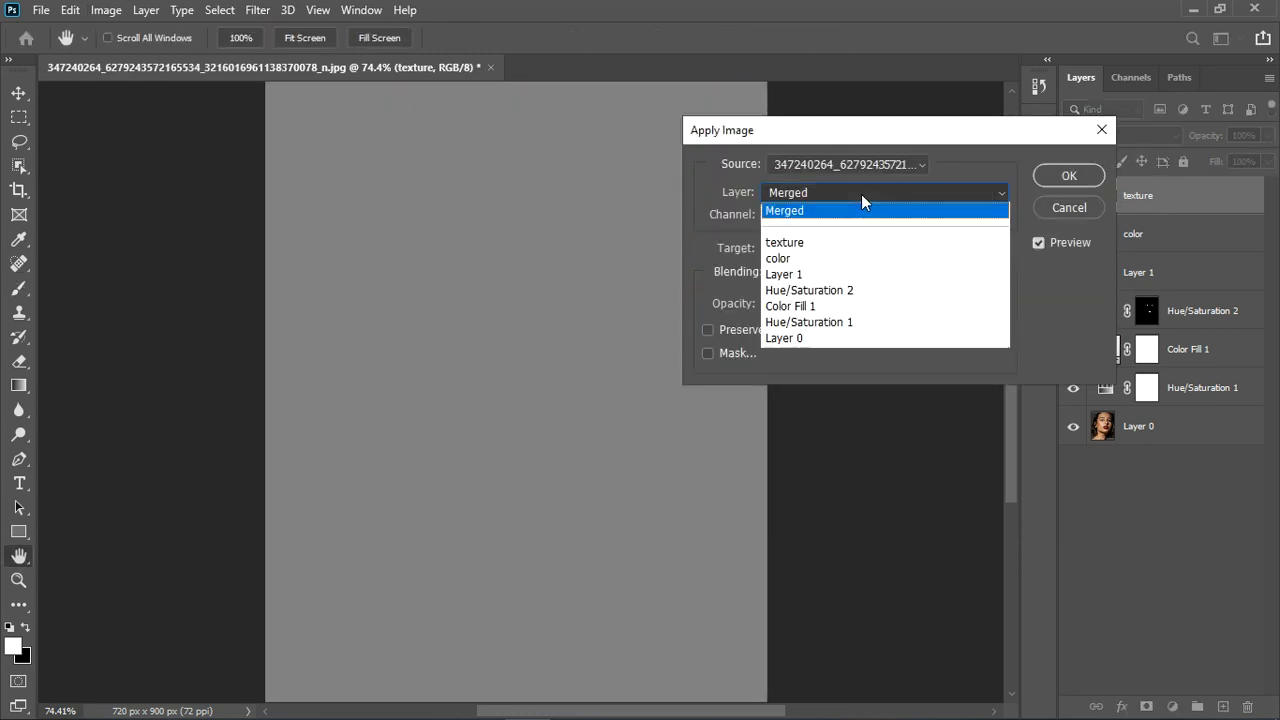
pyautogui.click(820, 260)
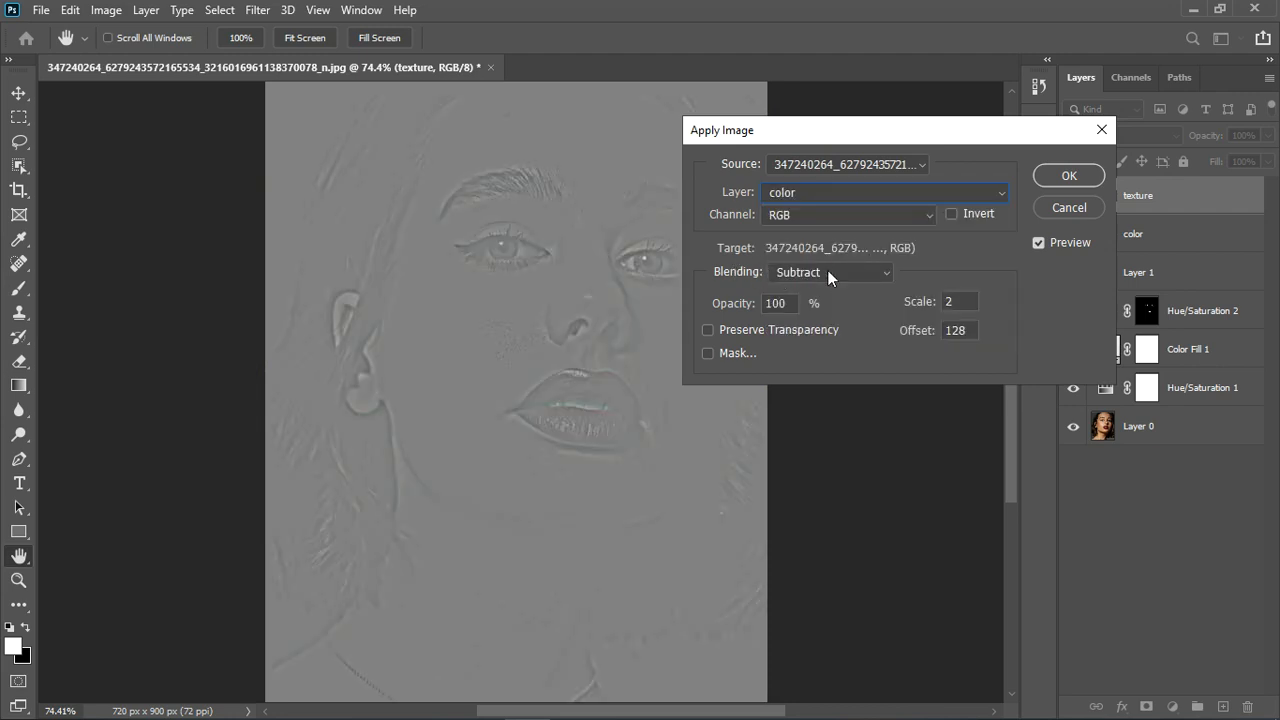
pyautogui.click(1051, 184)
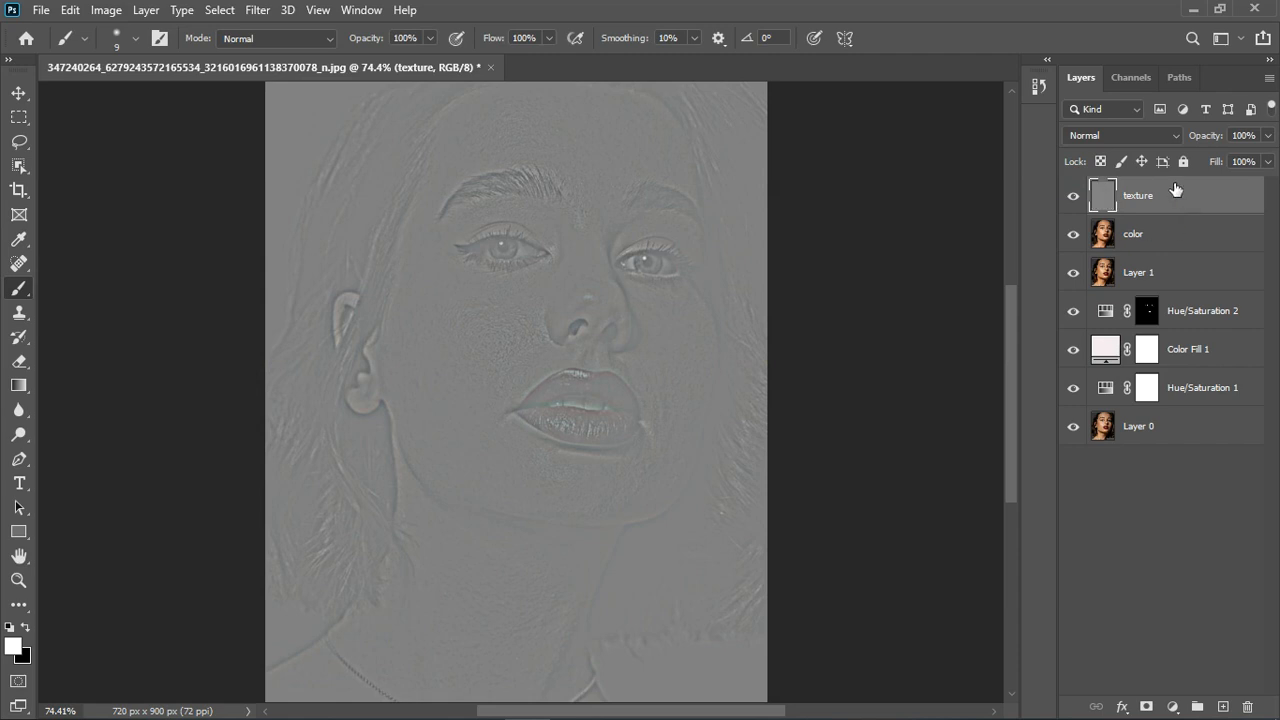
# Set the texture layer's blend mode to Linear Light
pyautogui.click(1150, 134)
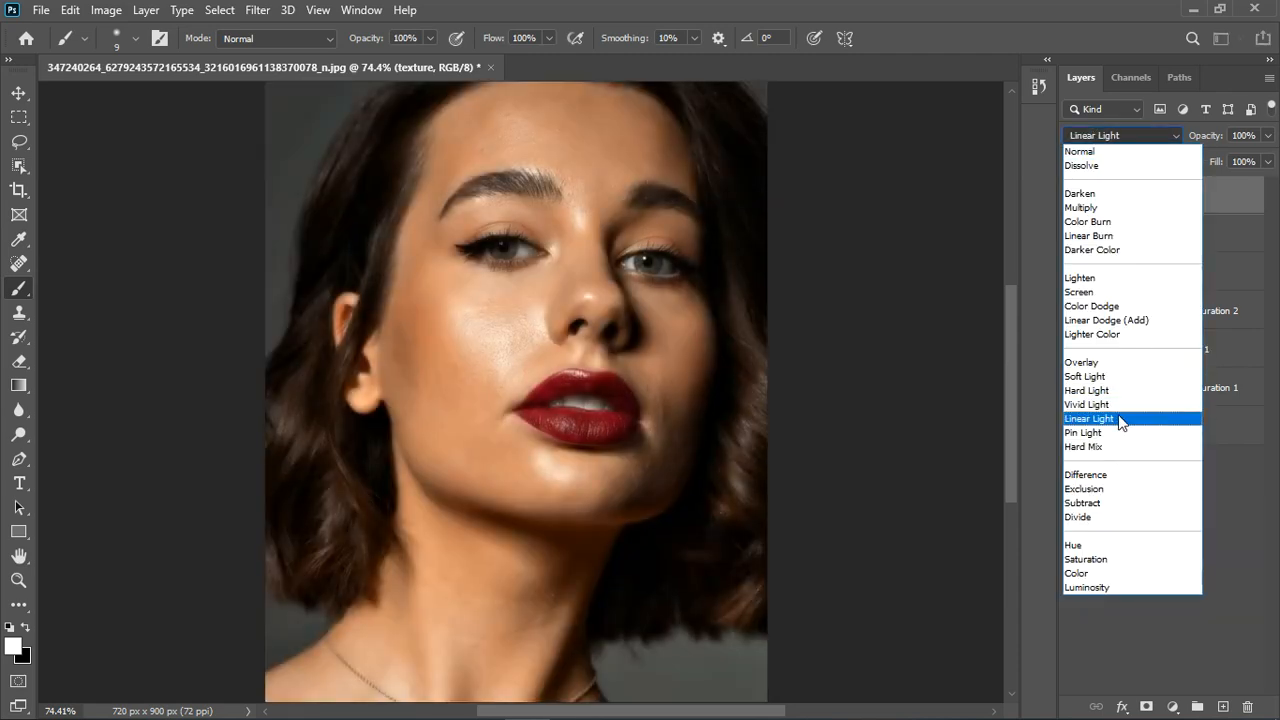
pyautogui.click(1118, 418)
# Select the color layer and switch to the Mixer Brush for blending skin tones
pyautogui.click(1148, 241)
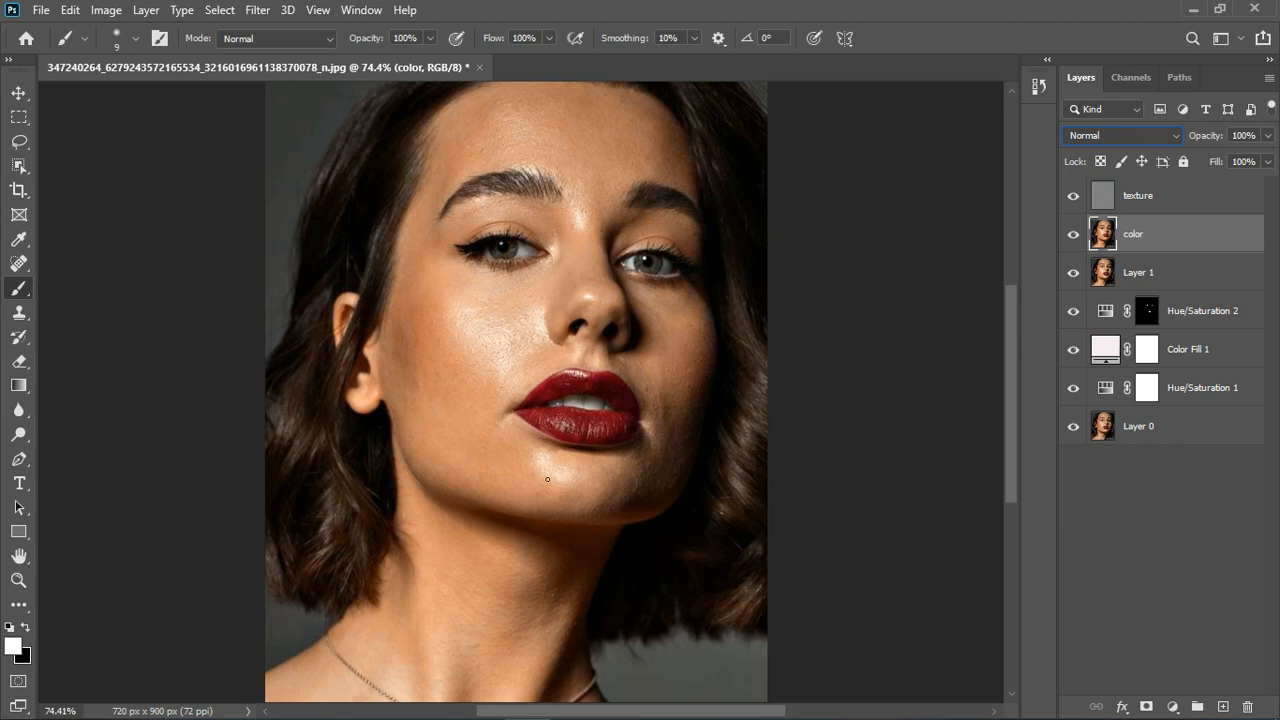
pyautogui.rightClick(22, 293)
pyautogui.click(82, 345)
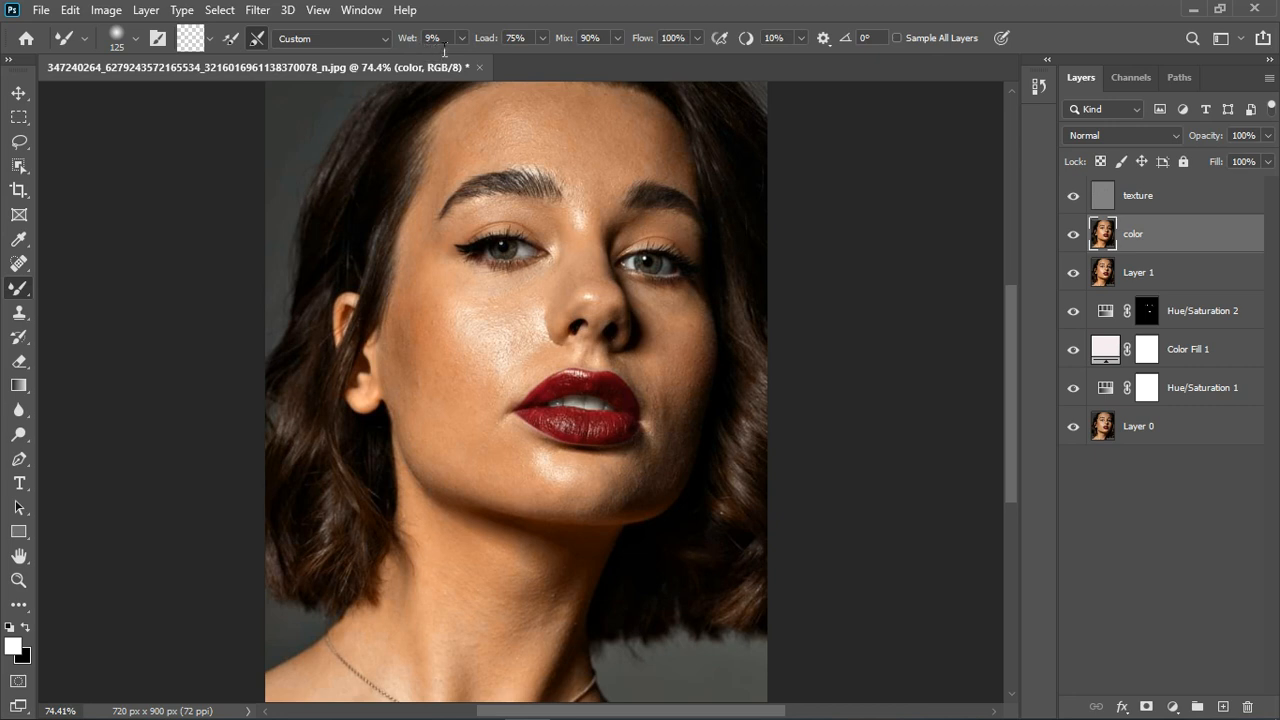
# Blend the skin tones on the forehead and the rest of the face with the Mixer Brush, reducing the brush size to 70
pyautogui.scroll(-5, 579, 284)
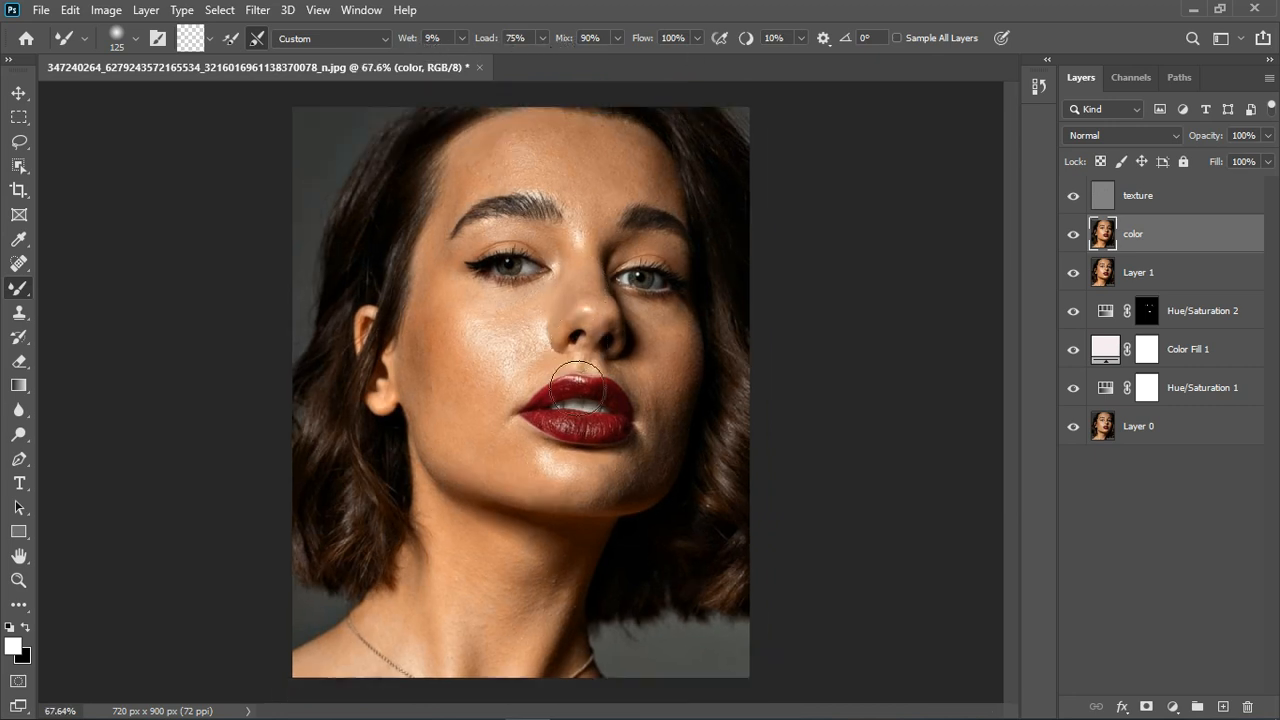
pyautogui.scroll(3, 559, 225)
pyautogui.scroll(2, 559, 225)
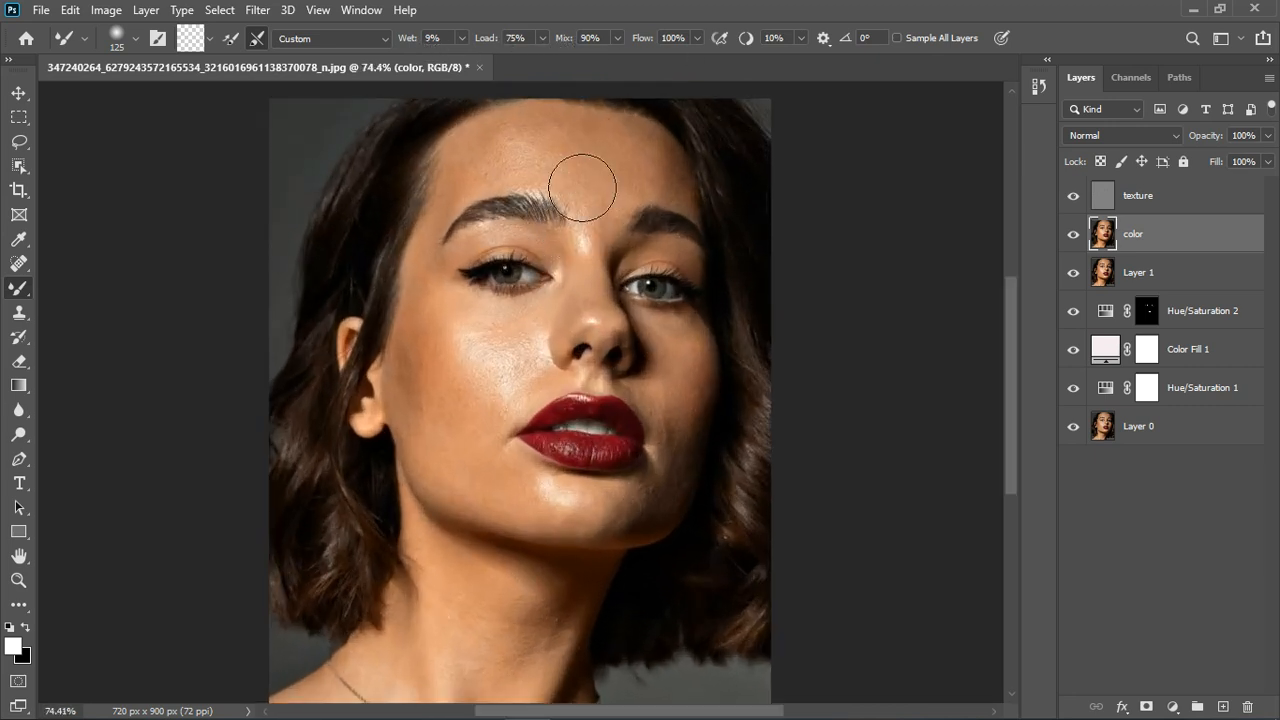
pyautogui.press('[')
pyautogui.press('[')
pyautogui.moveTo(560, 191)
pyautogui.mouseDown()
pyautogui.moveTo(524, 186)
pyautogui.moveTo(545, 172)
pyautogui.moveTo(503, 200)
pyautogui.moveTo(501, 188)
pyautogui.moveTo(493, 211)
pyautogui.moveTo(549, 156)
pyautogui.moveTo(593, 166)
pyautogui.moveTo(615, 192)
pyautogui.moveTo(673, 185)
pyautogui.moveTo(684, 200)
pyautogui.moveTo(655, 195)
pyautogui.moveTo(689, 175)
pyautogui.moveTo(696, 208)
pyautogui.moveTo(664, 198)
pyautogui.mouseUp()
pyautogui.press('[')
pyautogui.press('[')
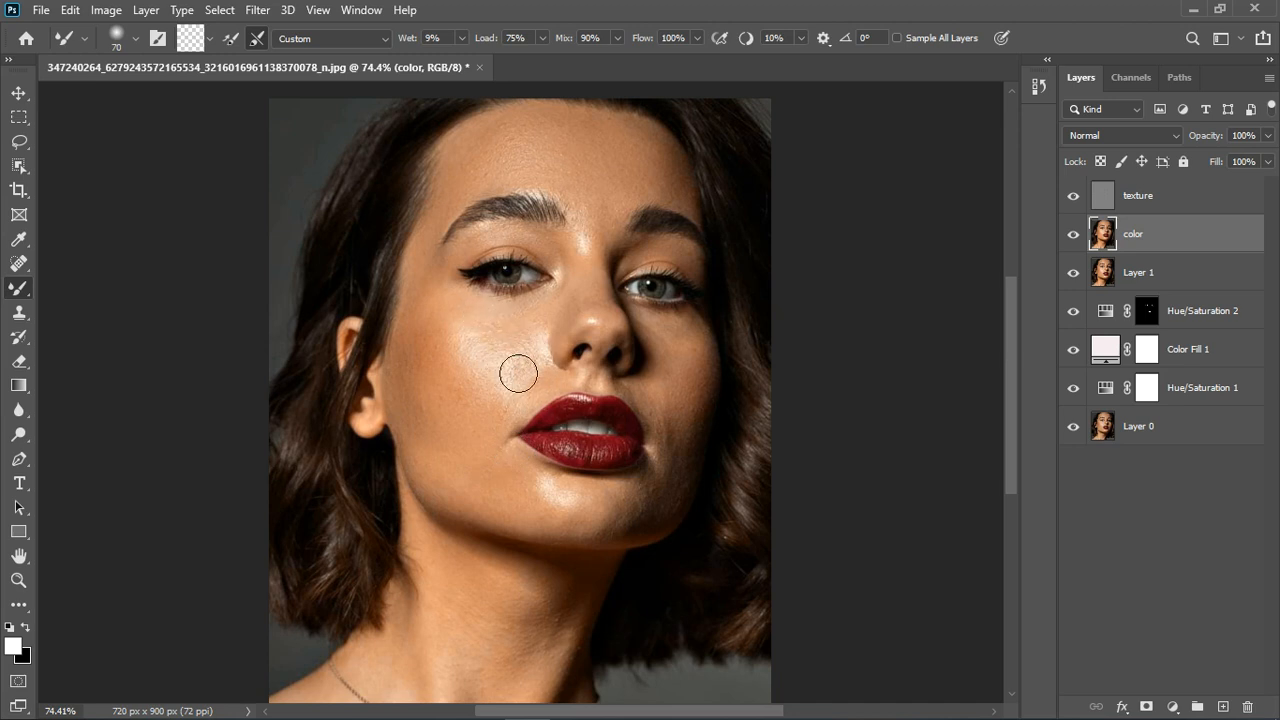
pyautogui.scroll(2, 730, 418)
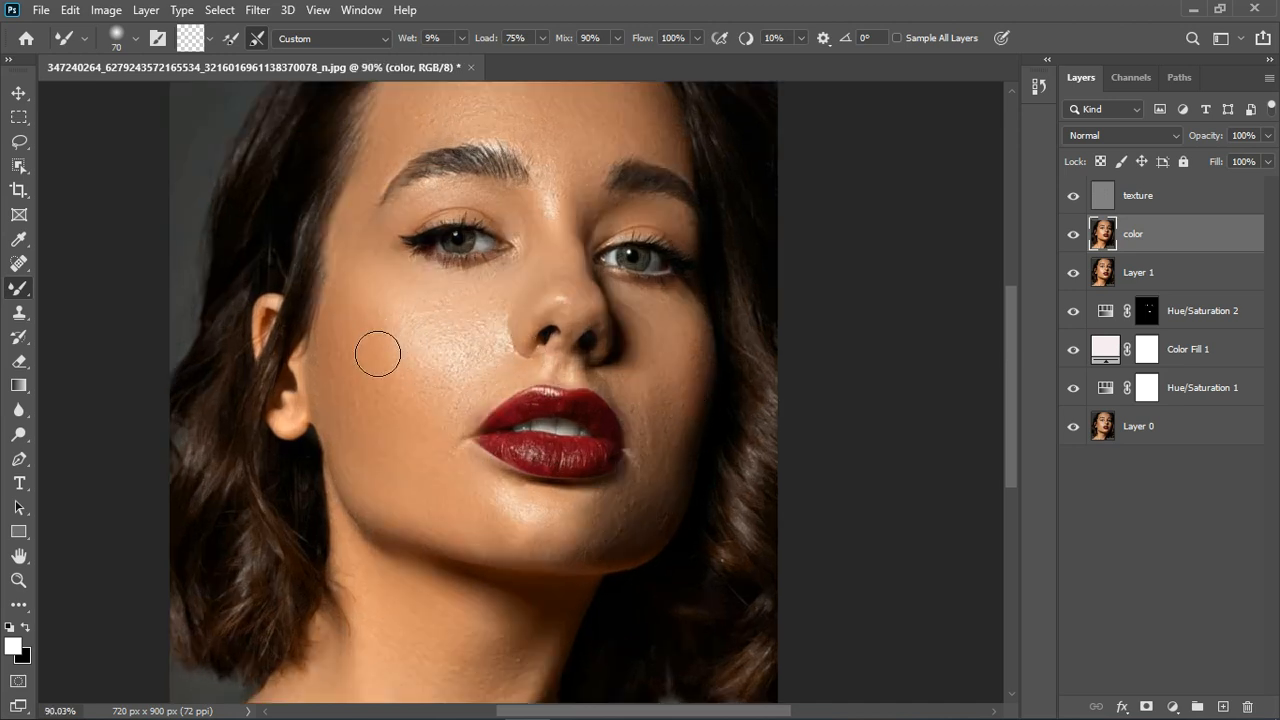
pyautogui.scroll(-2, 540, 400)
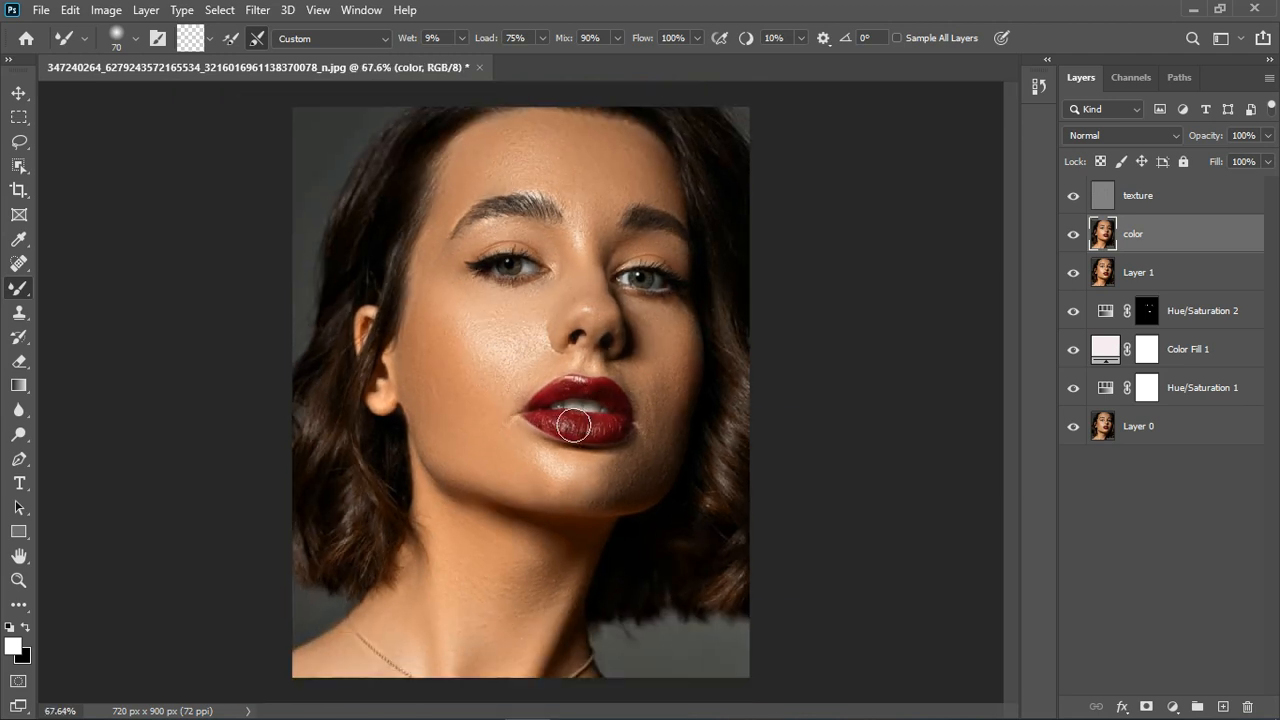
pyautogui.scroll(2, 595, 240)
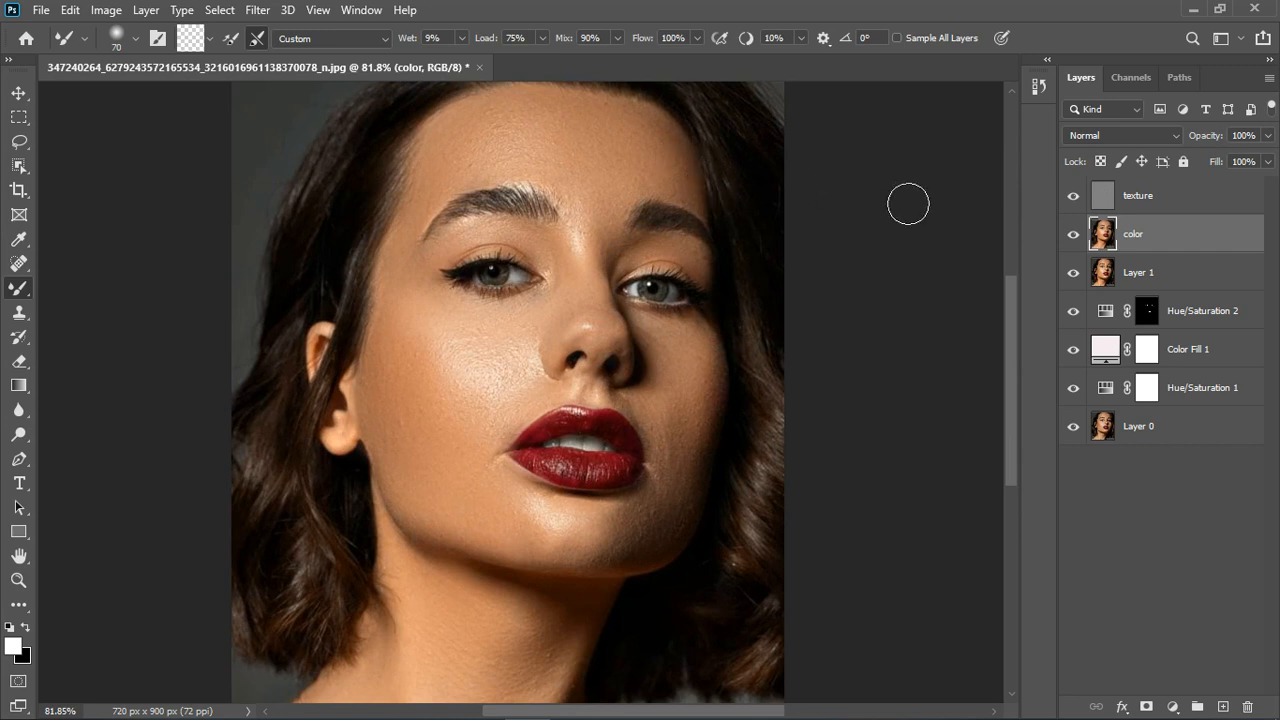
# Clone clean skin texture over the uneven patches beside the mouth on the texture layer, using the Clone Stamp at size 30
pyautogui.click(1170, 200)
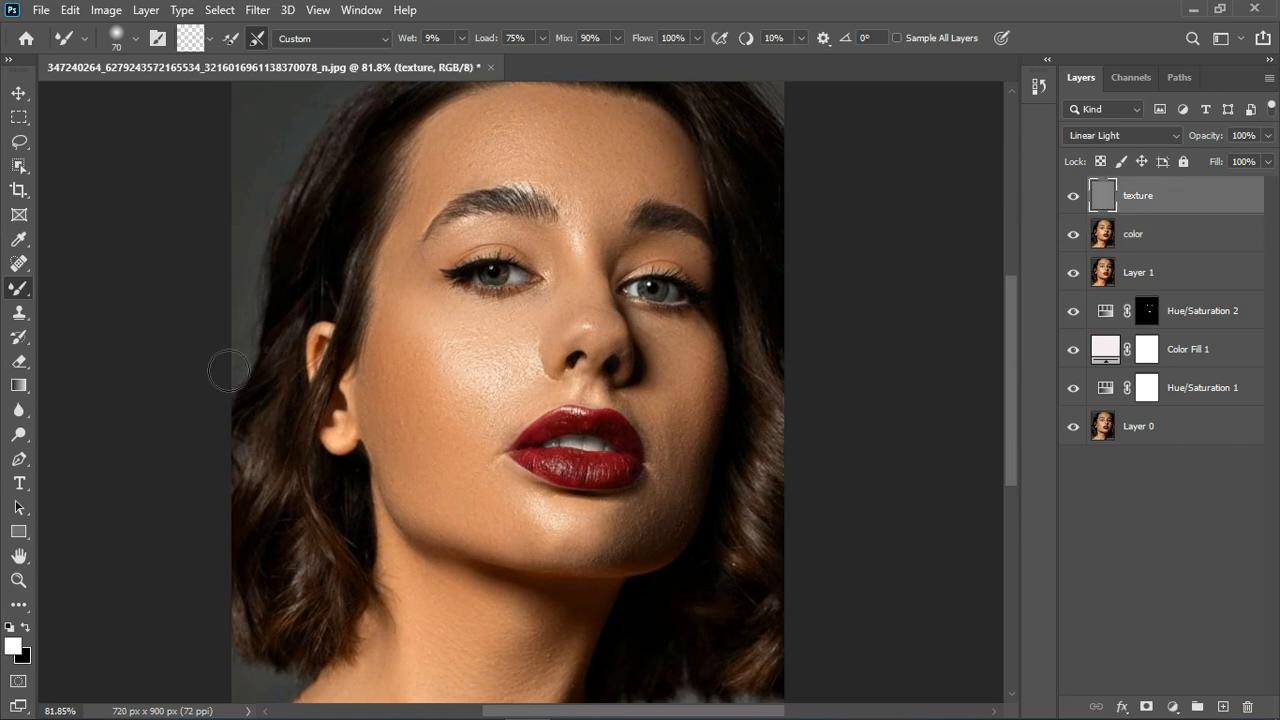
pyautogui.click(19, 314)
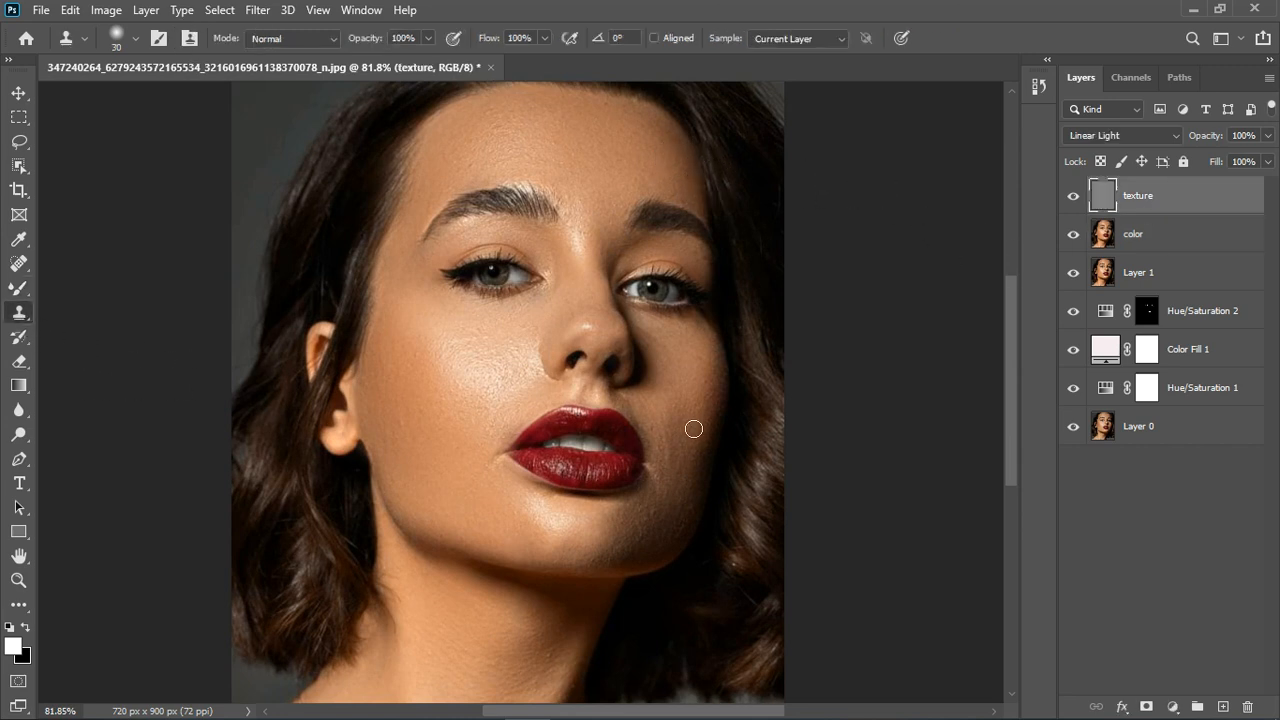
pyautogui.scroll(2, 694, 428)
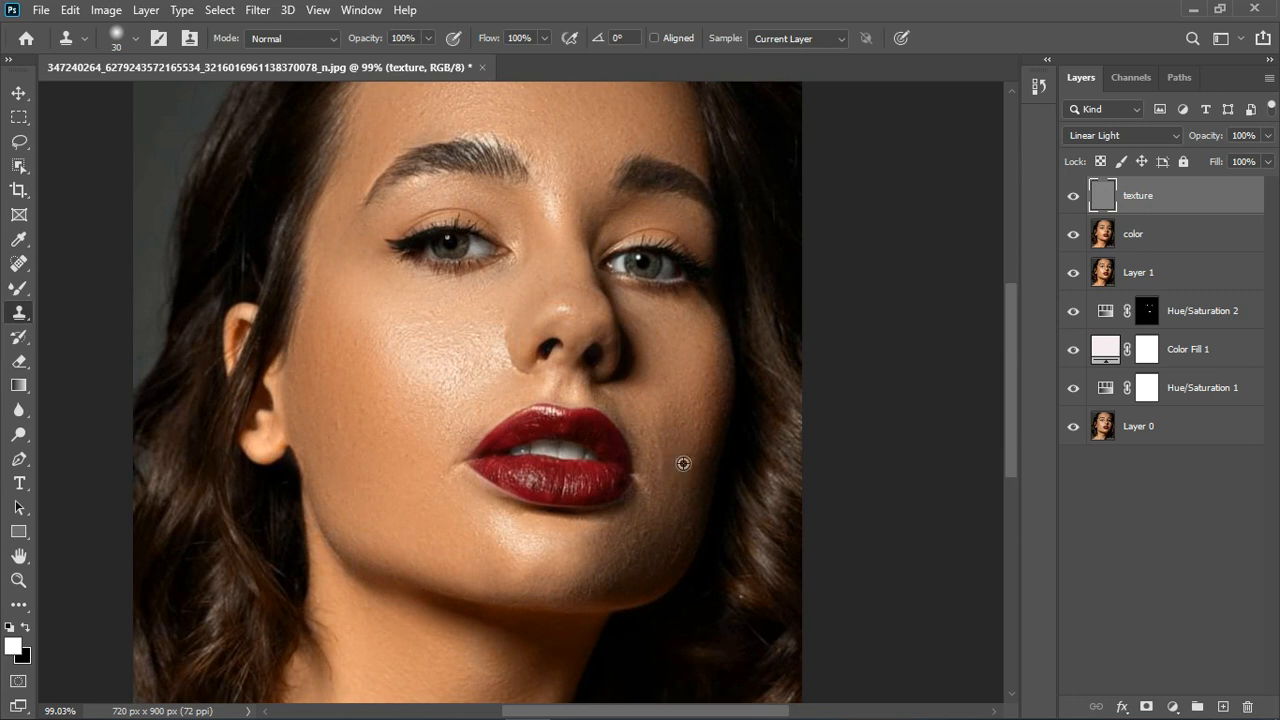
pyautogui.keyDown('alt'); pyautogui.click(686, 410); pyautogui.keyUp('alt')
pyautogui.moveTo(655, 423); pyautogui.dragTo(667, 474)
pyautogui.moveTo(678, 482)
pyautogui.mouseDown()
pyautogui.moveTo(660, 489)
pyautogui.moveTo(668, 434)
pyautogui.moveTo(651, 457)
pyautogui.moveTo(661, 485)
pyautogui.mouseUp()
pyautogui.scroll(-1, 497, 381)
pyautogui.scroll(-5, 497, 381)
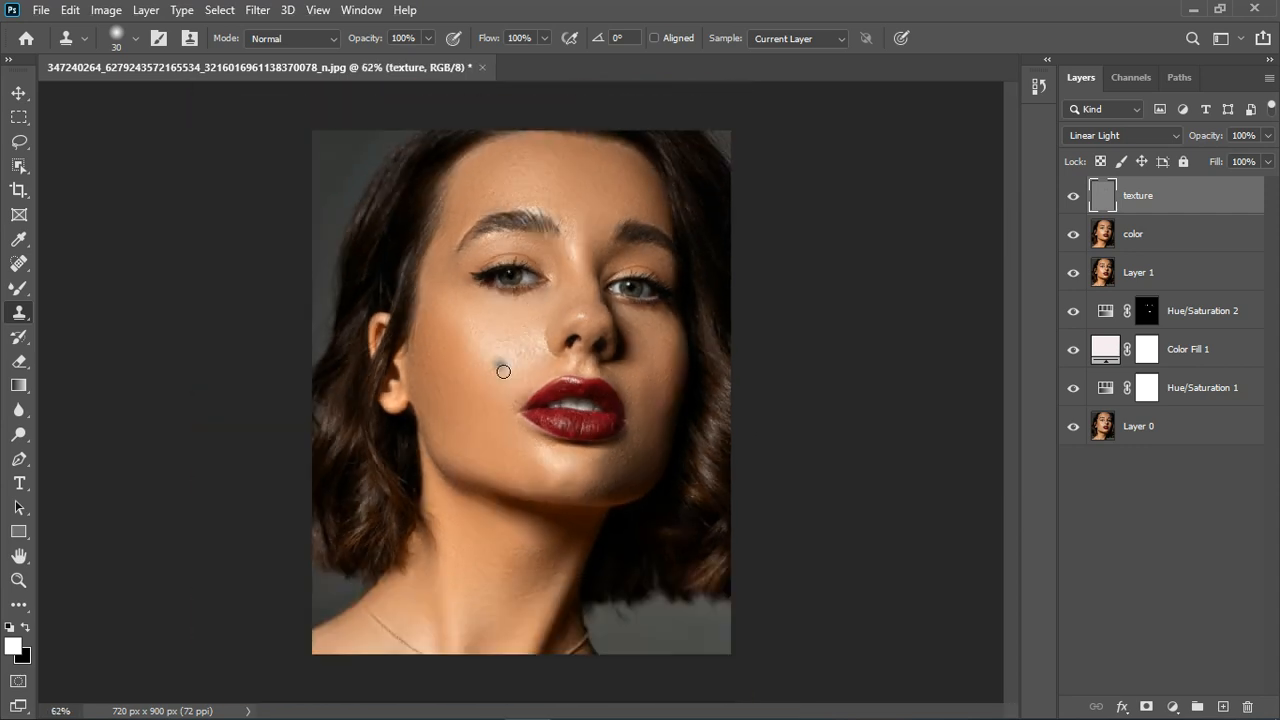
pyautogui.scroll(1, 537, 379)
# Group the texture and color layers and name the group "freq sepration"
pyautogui.keyDown('shift'); pyautogui.click(1178, 246); pyautogui.keyUp('shift')
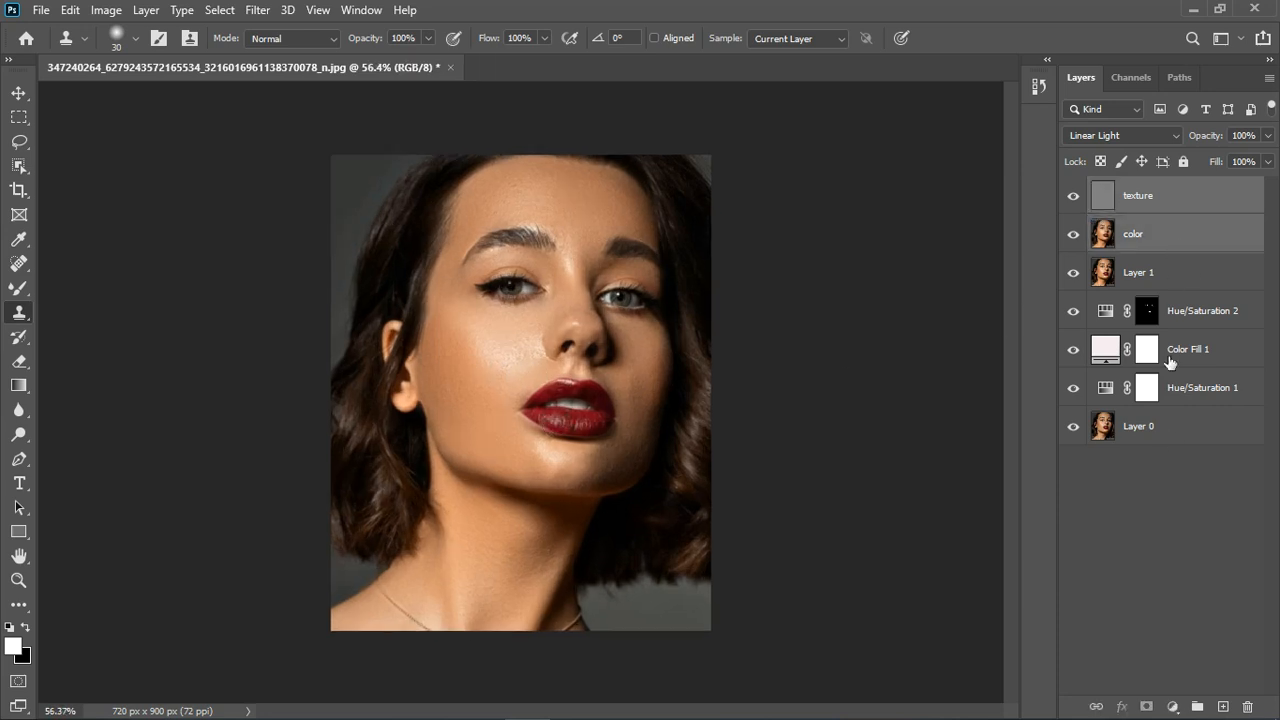
pyautogui.click(1197, 706)
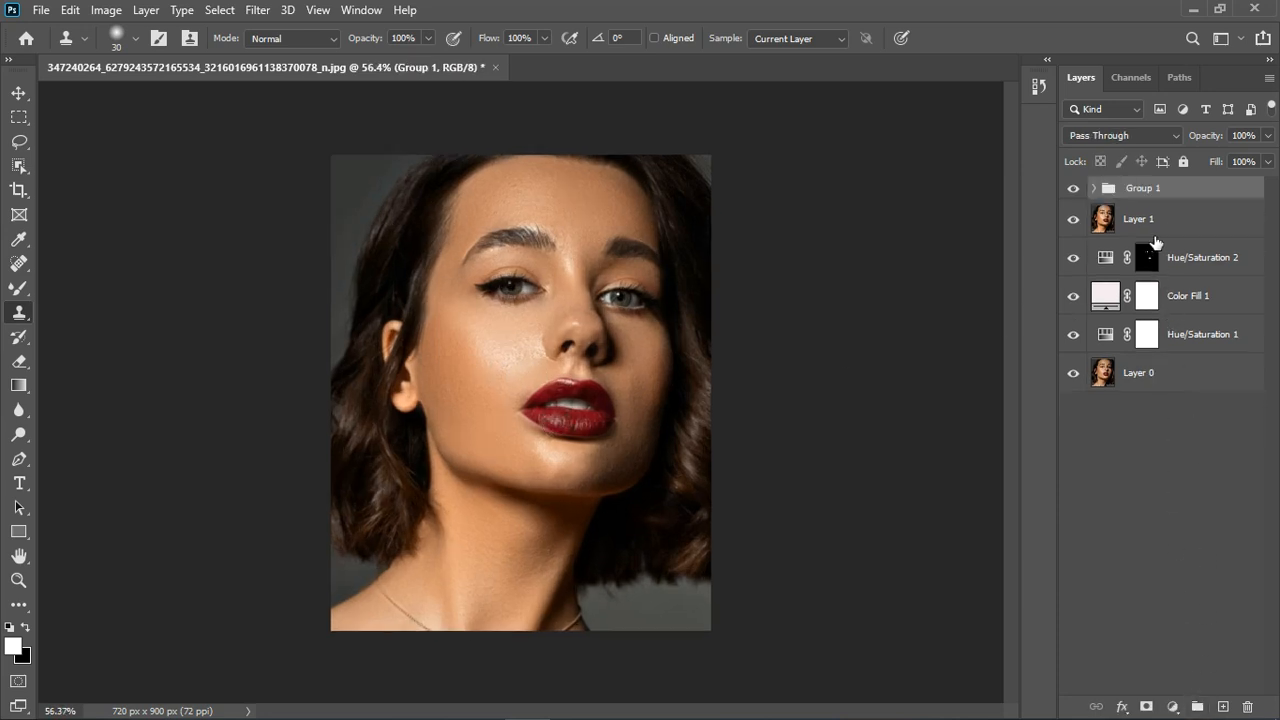
pyautogui.doubleClick(1165, 194)
pyautogui.write('freq sepration')
pyautogui.press('Return')
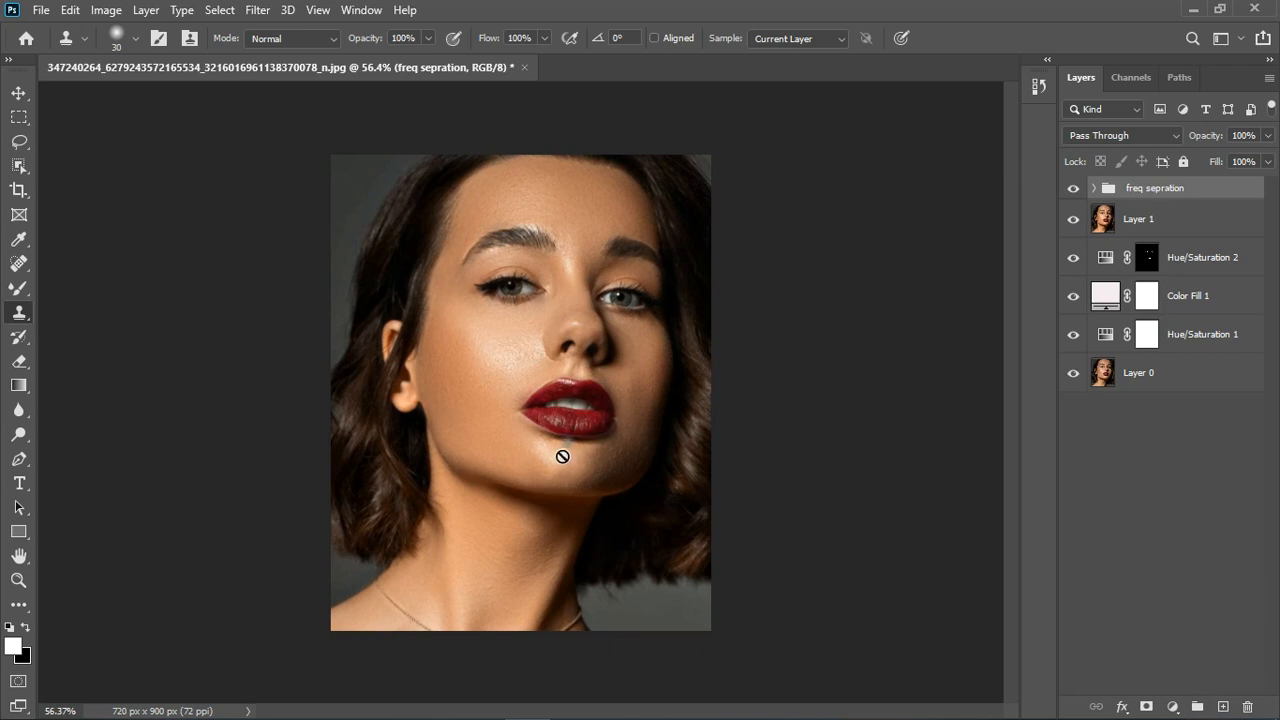
# Stamp all visible layers into a new merged layer above the freq sepration group
pyautogui.scroll(-2, 600, 337)
pyautogui.scroll(3, 600, 337)
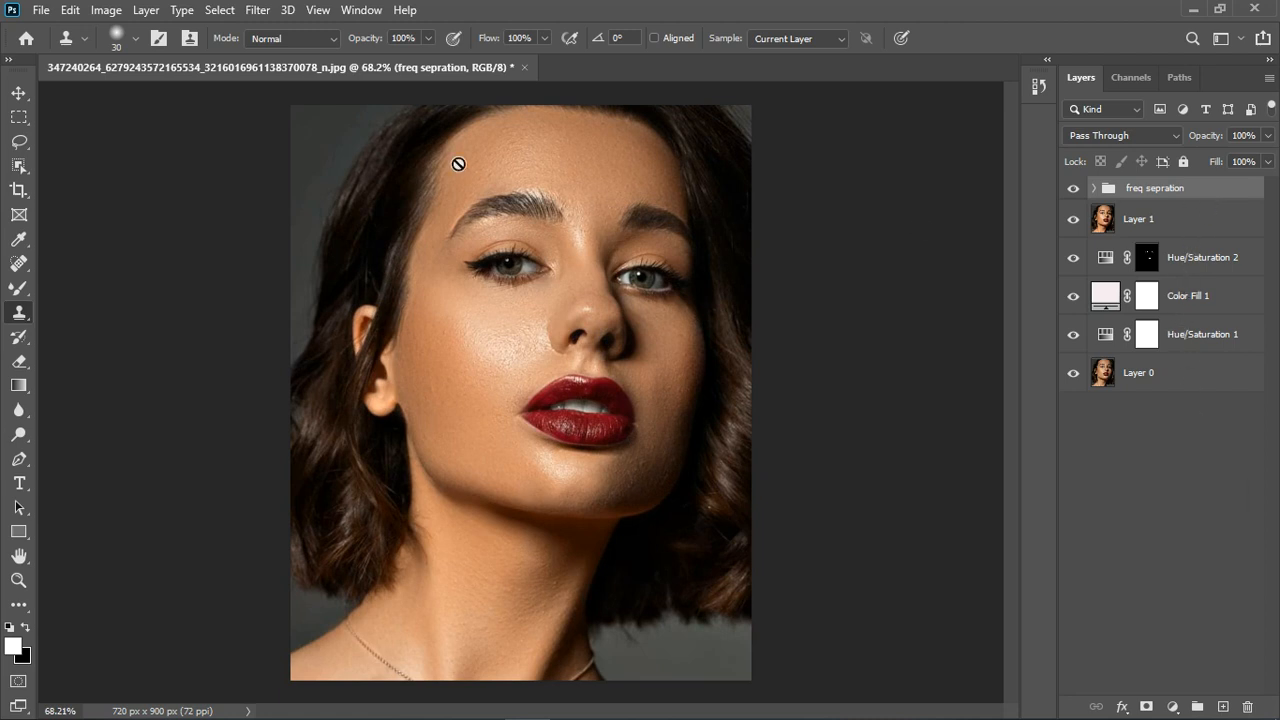
pyautogui.click(257, 12)
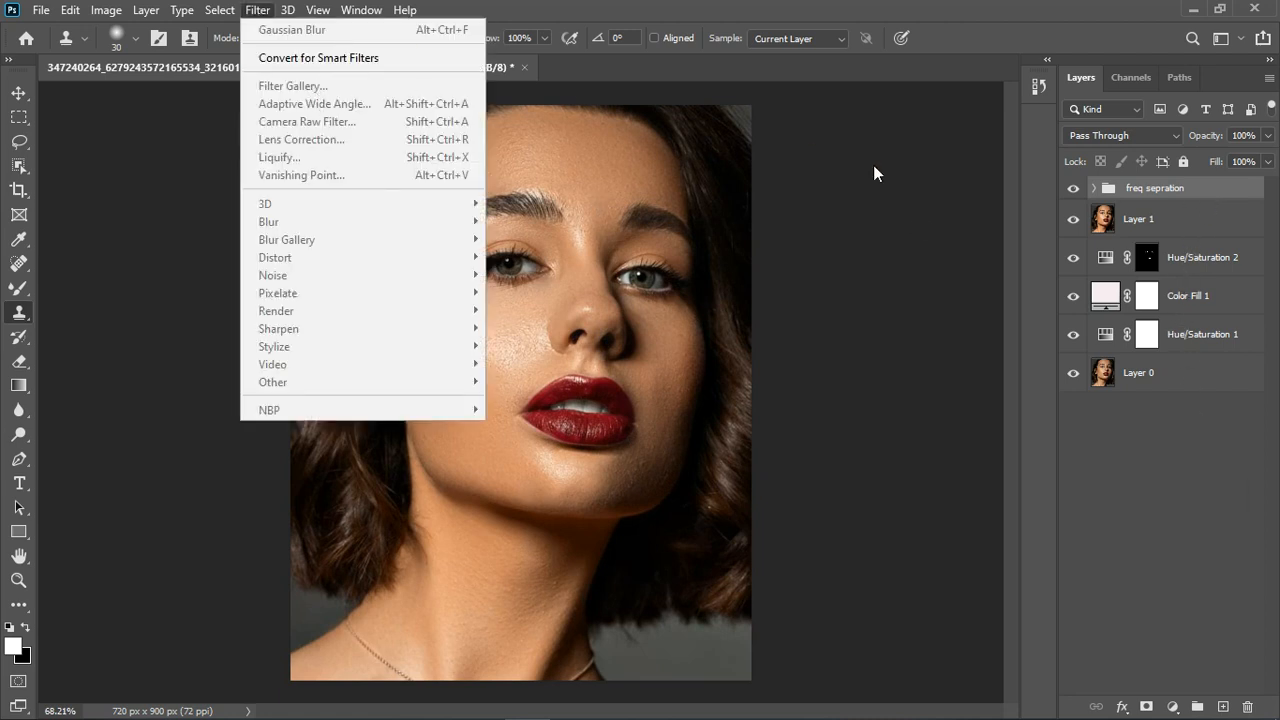
pyautogui.click(1157, 190)
pyautogui.hotkey('ctrl', 'alt', 'shift', 'e')
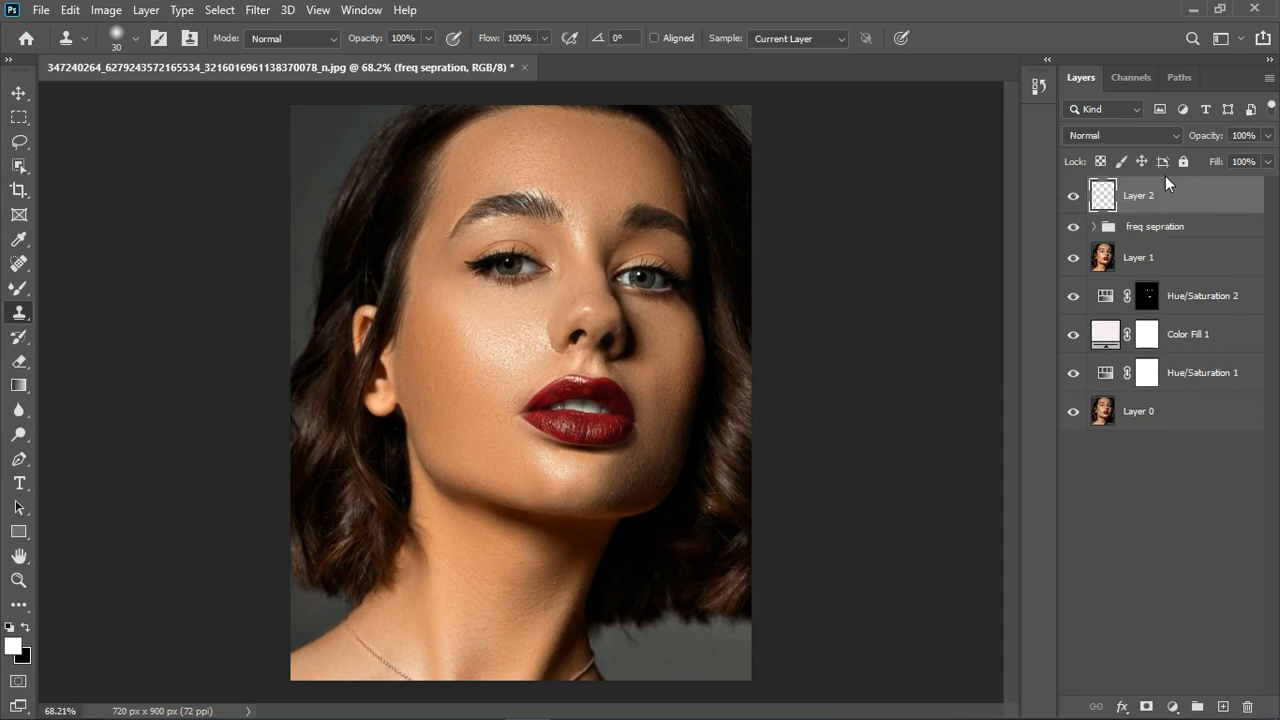
# Apply Camera Raw basic adjustments to the merged layer: Highlights +21, Shadows +12, Whites -13, Blacks +11 and Texture +5
pyautogui.click(257, 10)
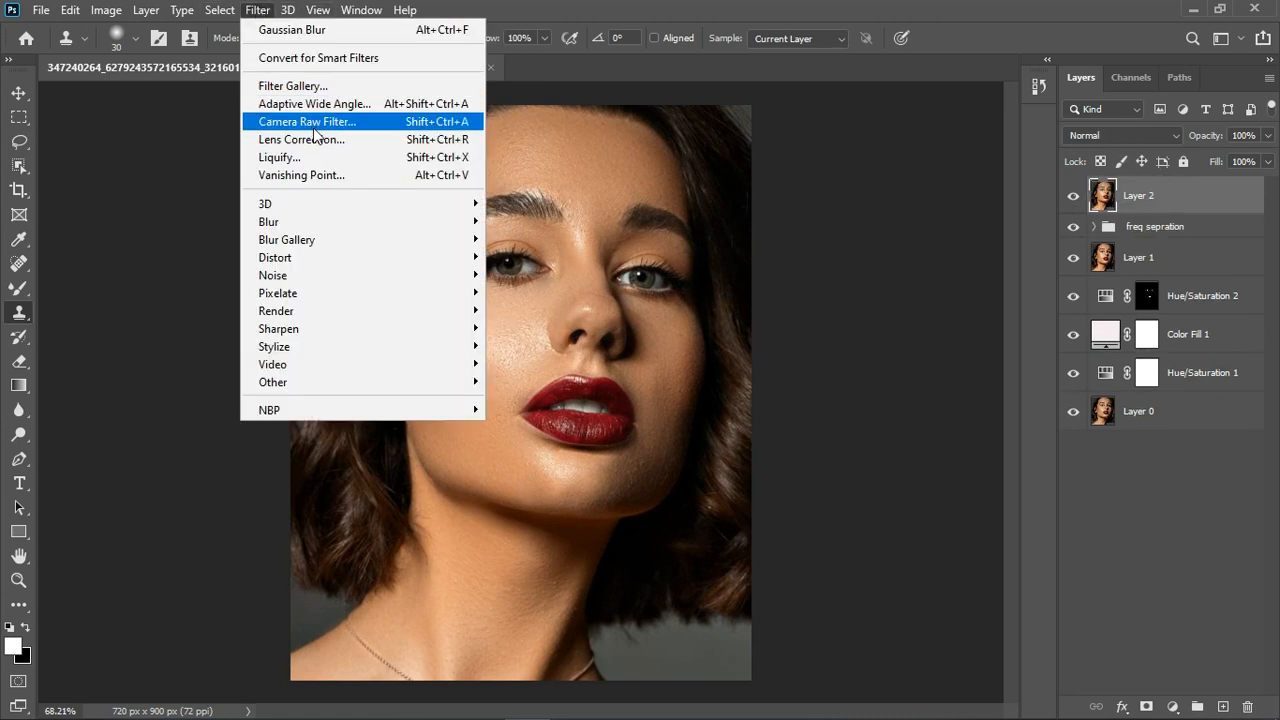
pyautogui.click(315, 123)
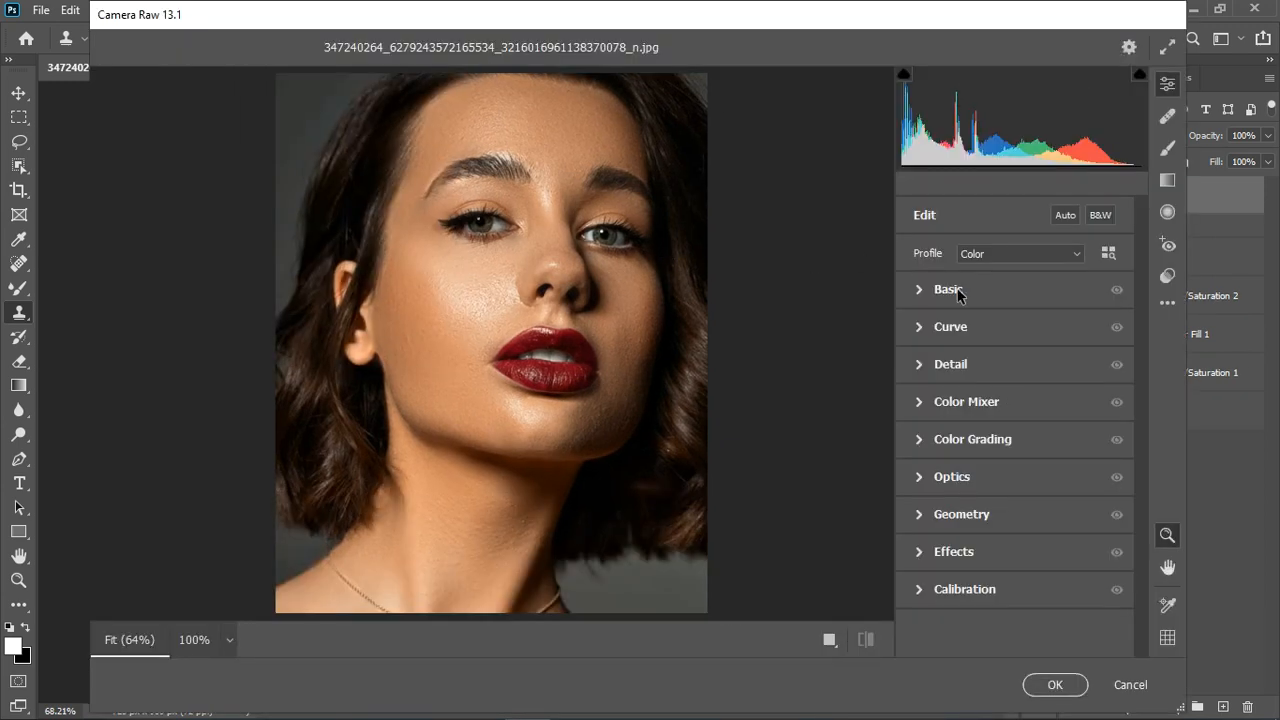
pyautogui.click(920, 290)
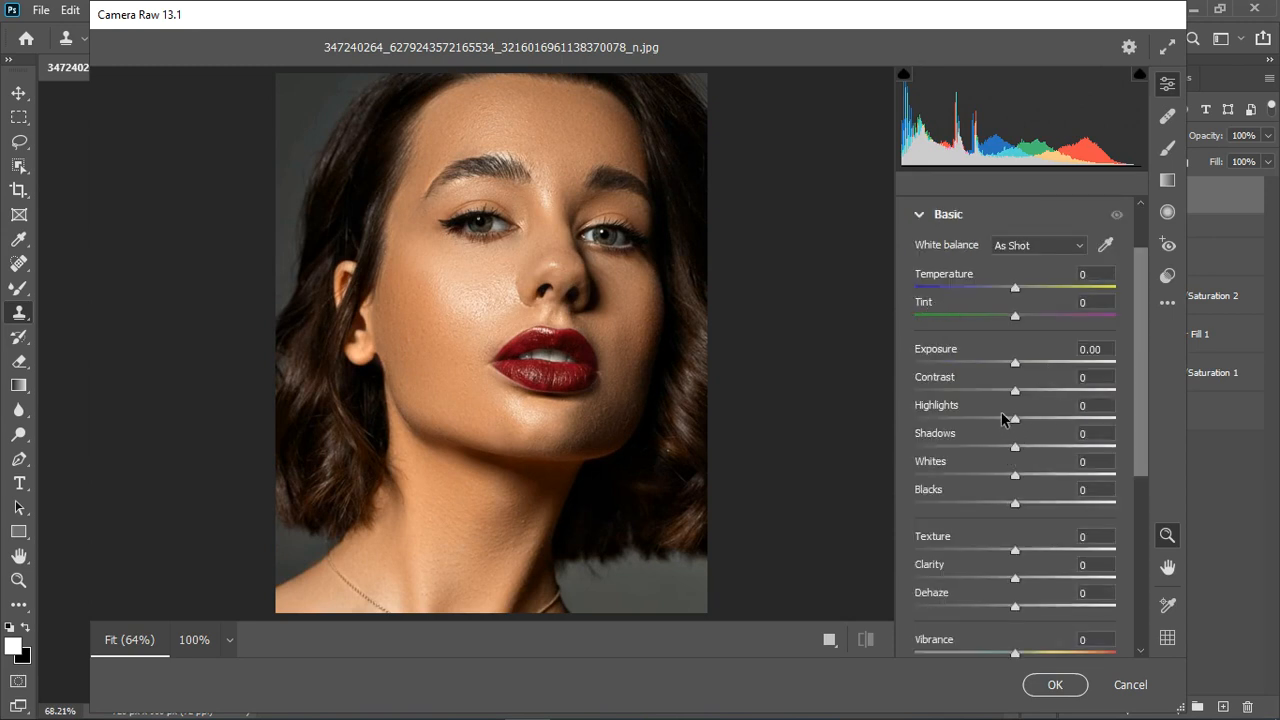
pyautogui.moveTo(1018, 428); pyautogui.dragTo(1046, 421)
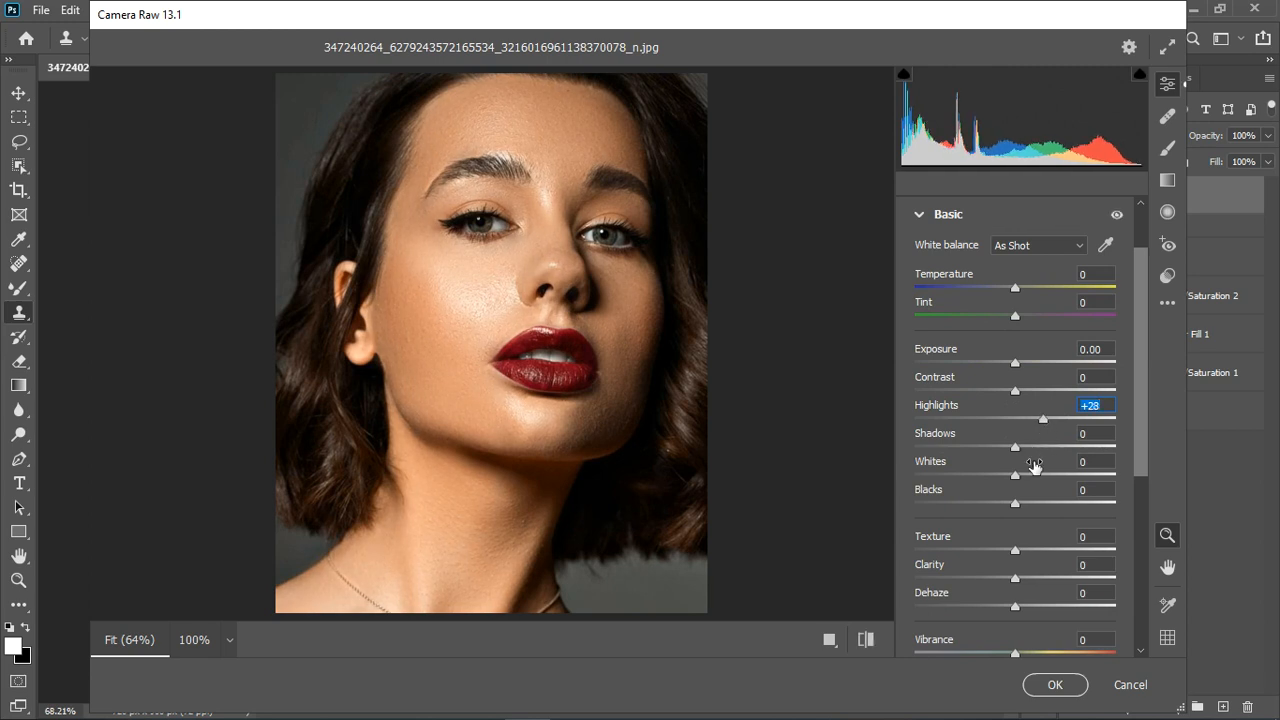
pyautogui.moveTo(1015, 479)
pyautogui.mouseDown()
pyautogui.moveTo(1038, 478)
pyautogui.moveTo(997, 471)
pyautogui.mouseUp()
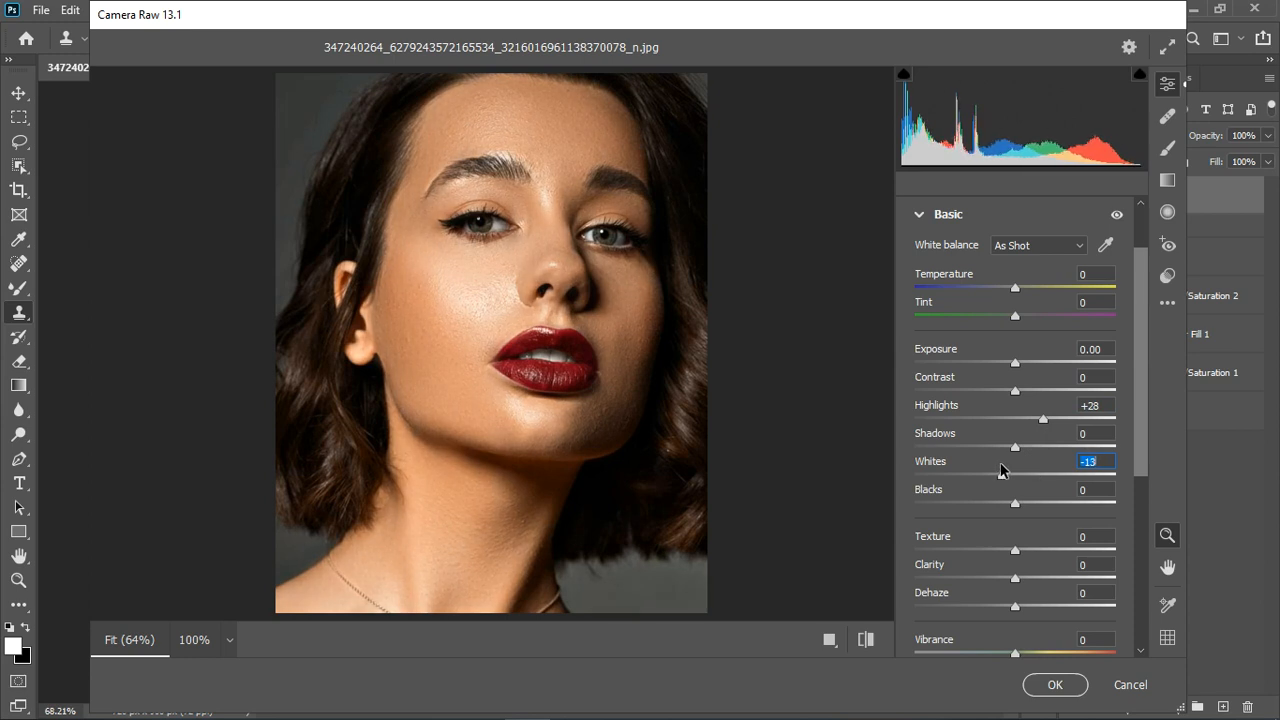
pyautogui.moveTo(1048, 421); pyautogui.dragTo(1031, 452)
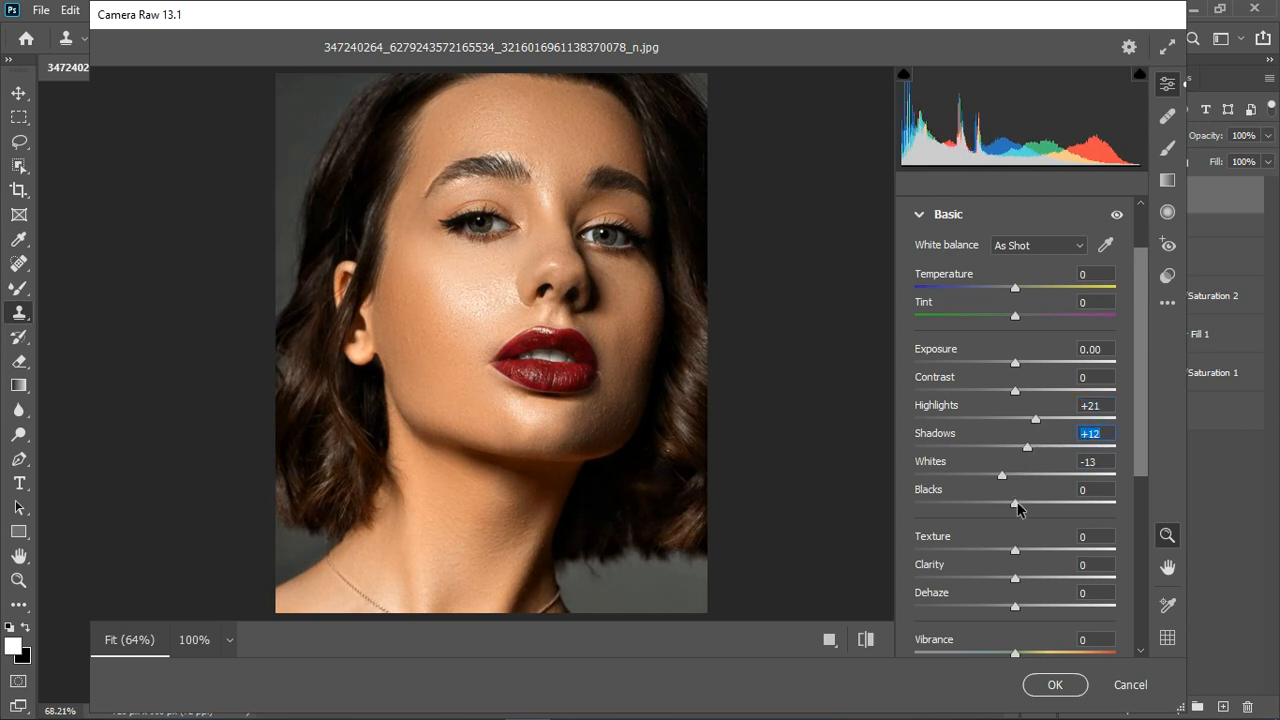
pyautogui.moveTo(1015, 503); pyautogui.dragTo(1027, 503)
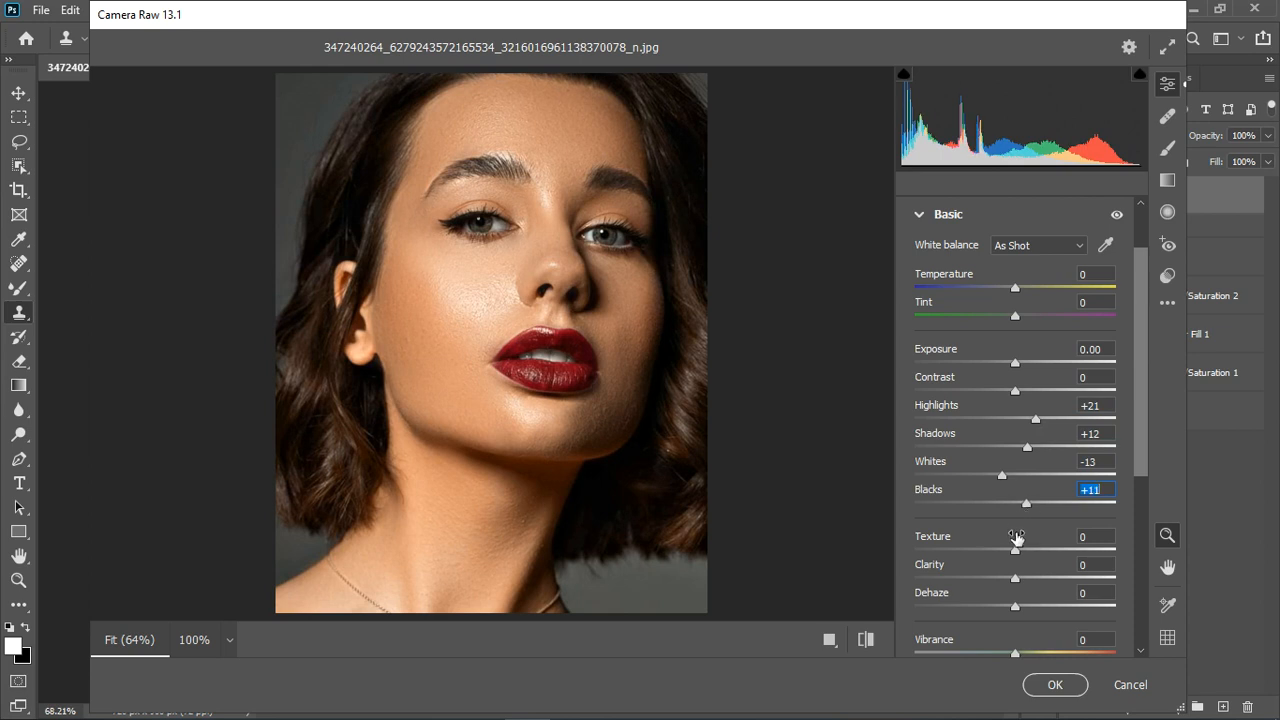
pyautogui.moveTo(1015, 550); pyautogui.dragTo(1020, 551)
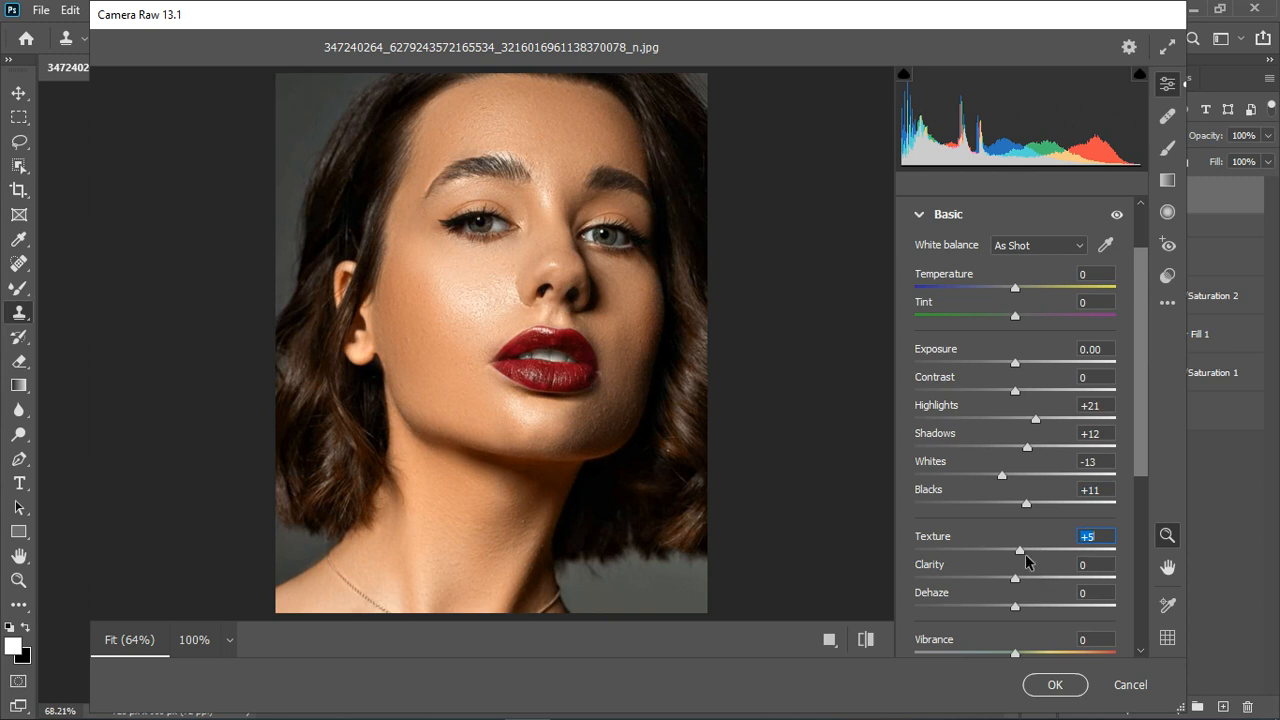
# Set the Reds saturation to +15 in the Camera Raw Color Mixer
pyautogui.click(929, 220)
pyautogui.click(920, 402)
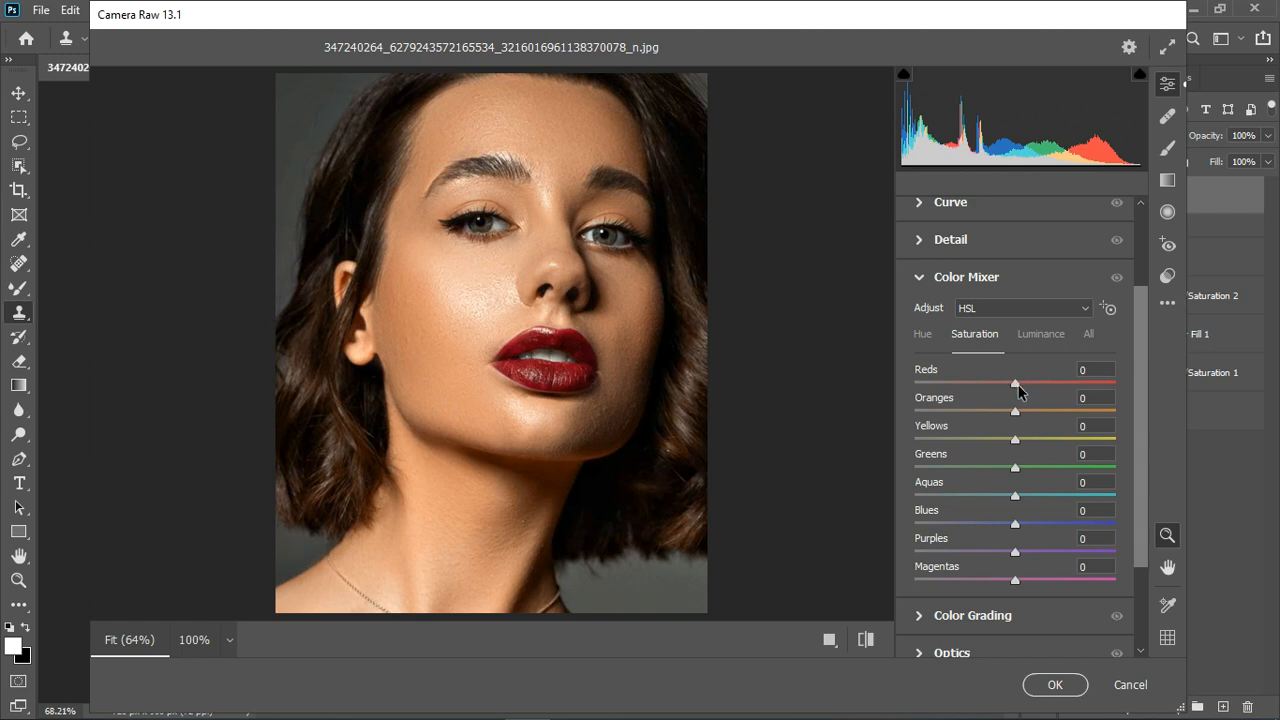
pyautogui.moveTo(1016, 384); pyautogui.dragTo(1030, 392)
# Set the Color Mixer hues to -10 for Reds, +5 for Oranges and -15 for Yellows
pyautogui.click(925, 335)
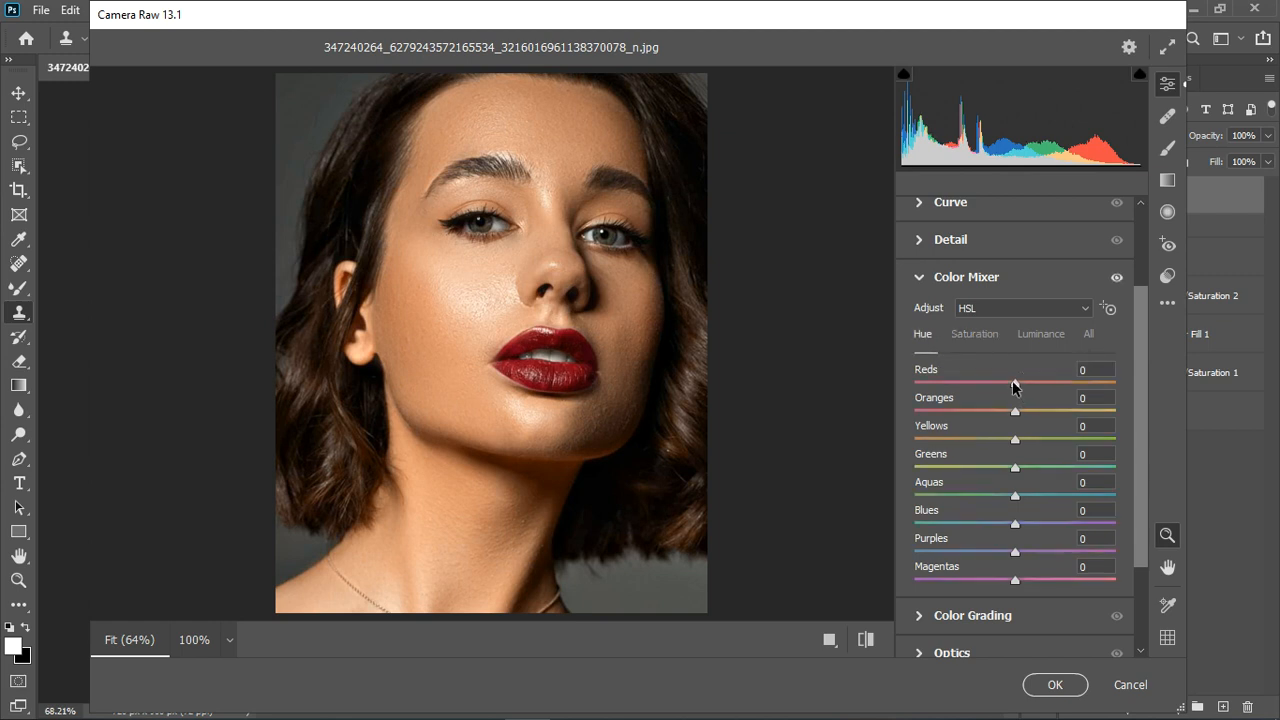
pyautogui.click(997, 383)
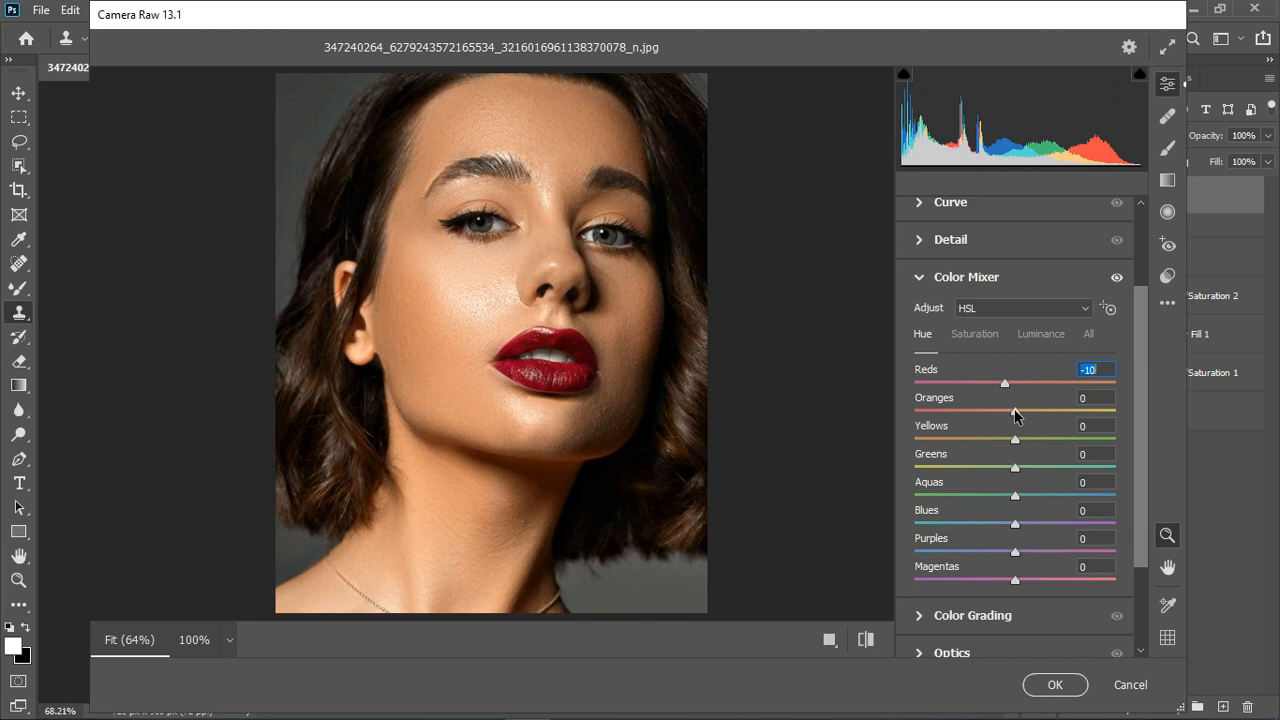
pyautogui.moveTo(1015, 415); pyautogui.dragTo(1020, 417)
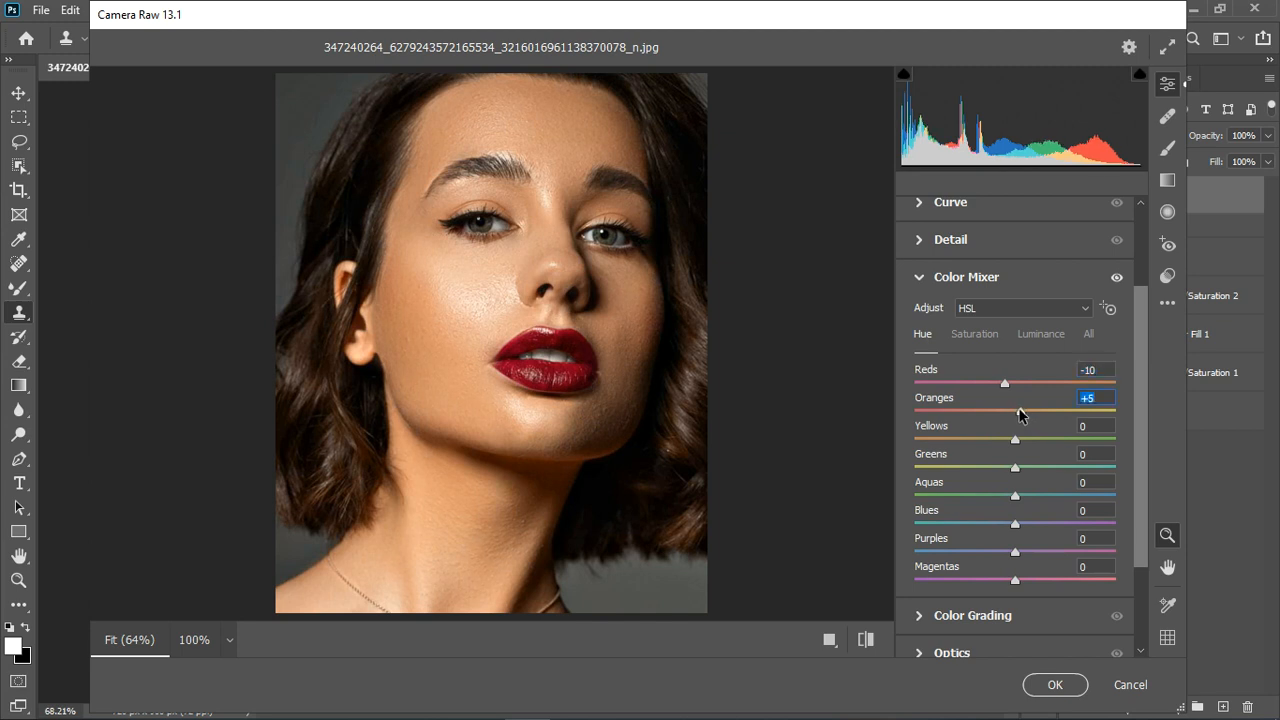
pyautogui.moveTo(1015, 444); pyautogui.dragTo(1000, 440)
# Set the Oranges saturation to +10, adjust the Yellows saturation, and refine the Oranges hue to +8
pyautogui.click(996, 338)
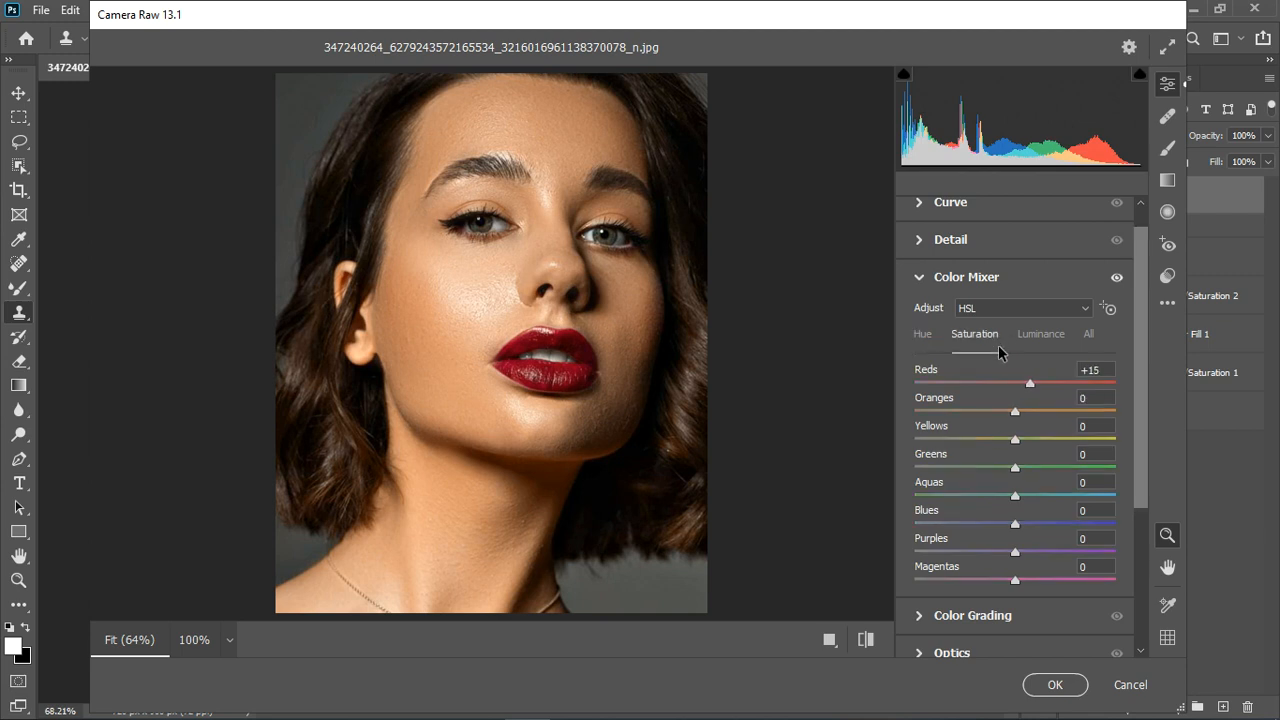
pyautogui.click(1017, 414)
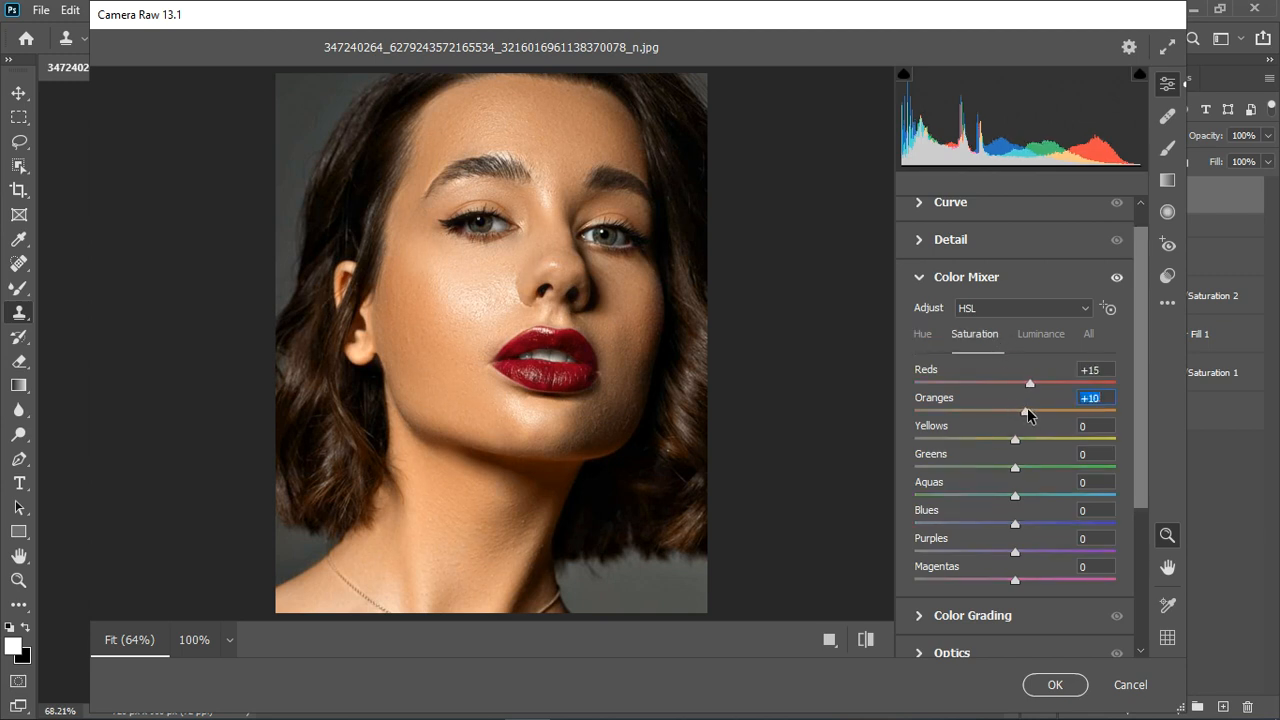
pyautogui.click(1017, 443)
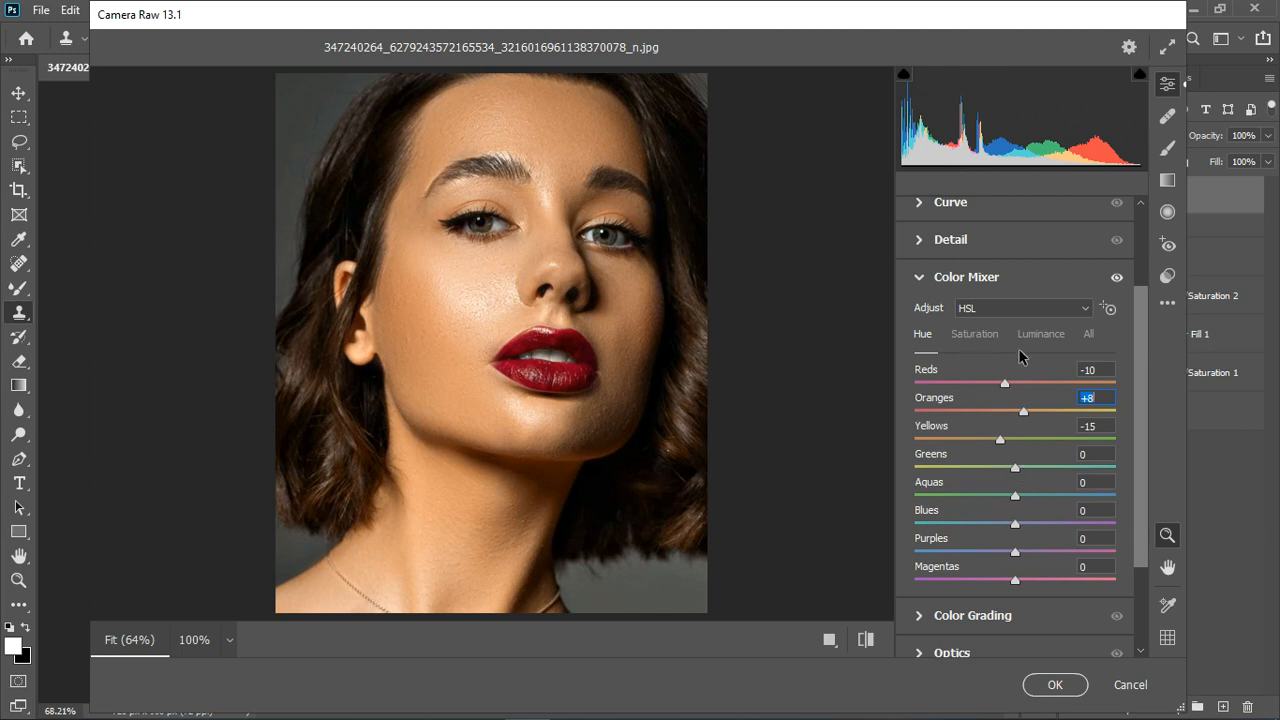
# Calibrate the primaries in Camera Raw: Red Primary hue +21, Green Primary hue +21 and Blue Primary hue -29
pyautogui.click(920, 284)
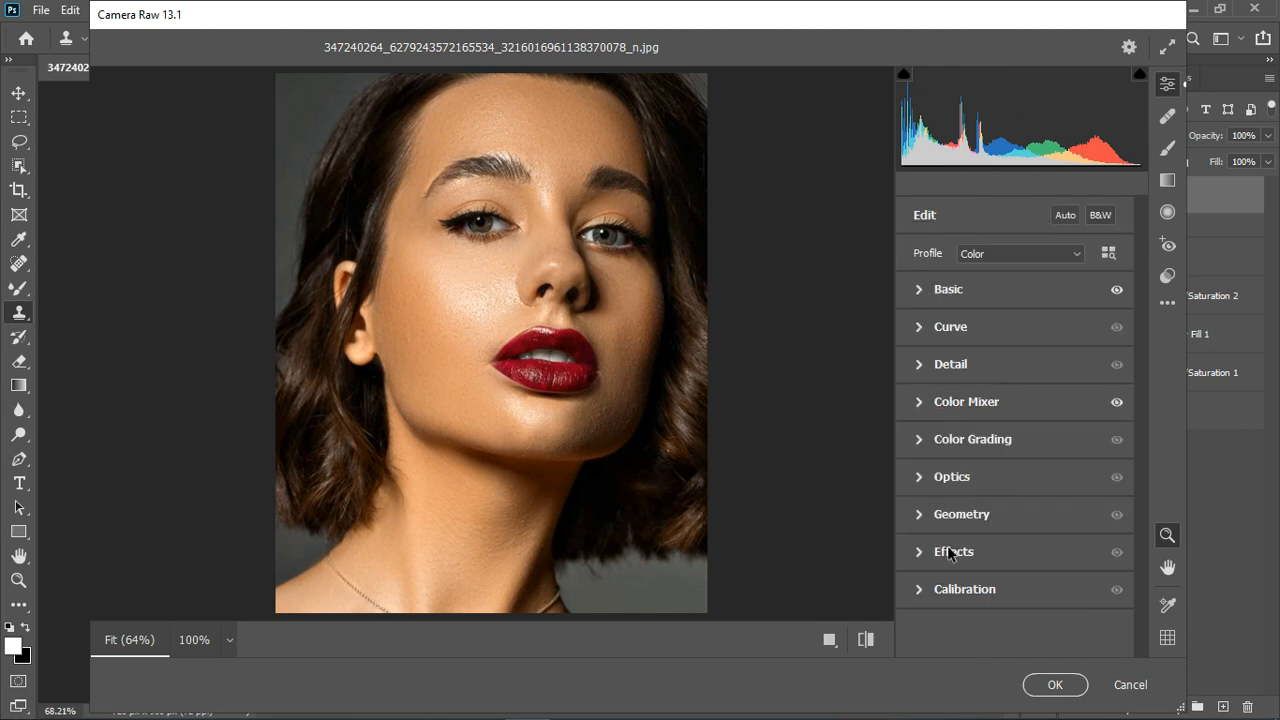
pyautogui.click(926, 590)
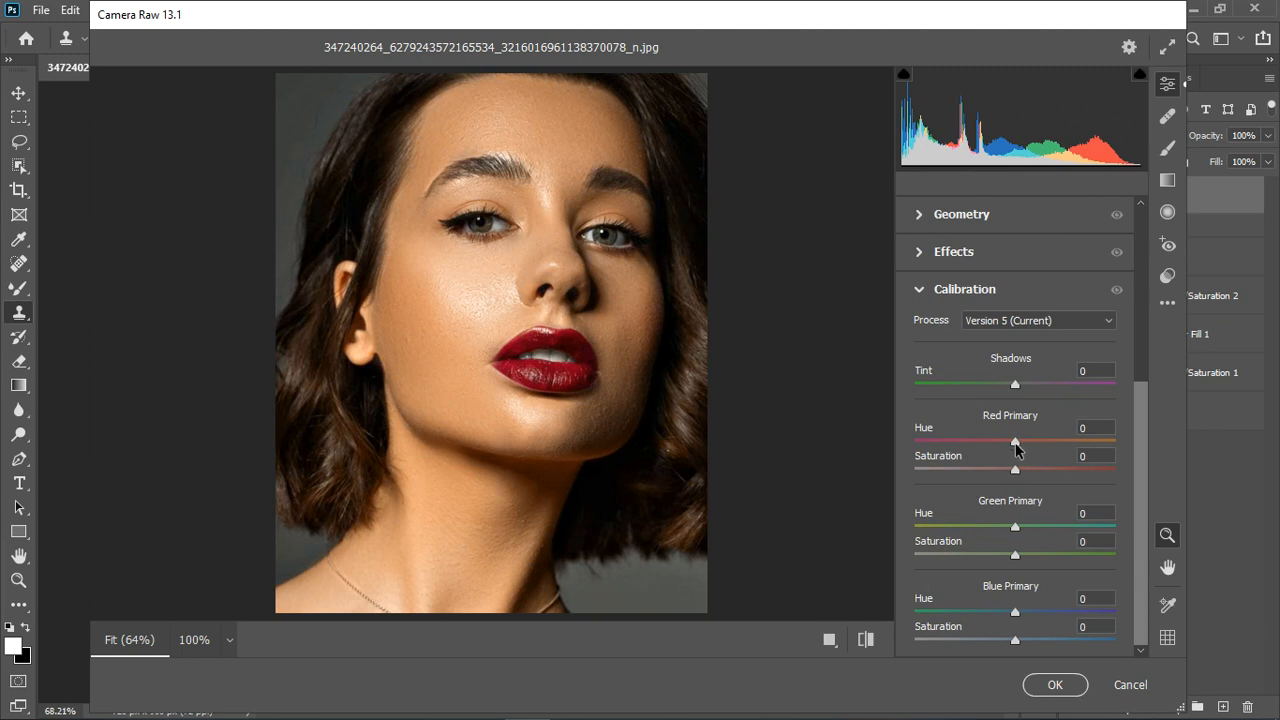
pyautogui.moveTo(1015, 449); pyautogui.dragTo(1029, 452)
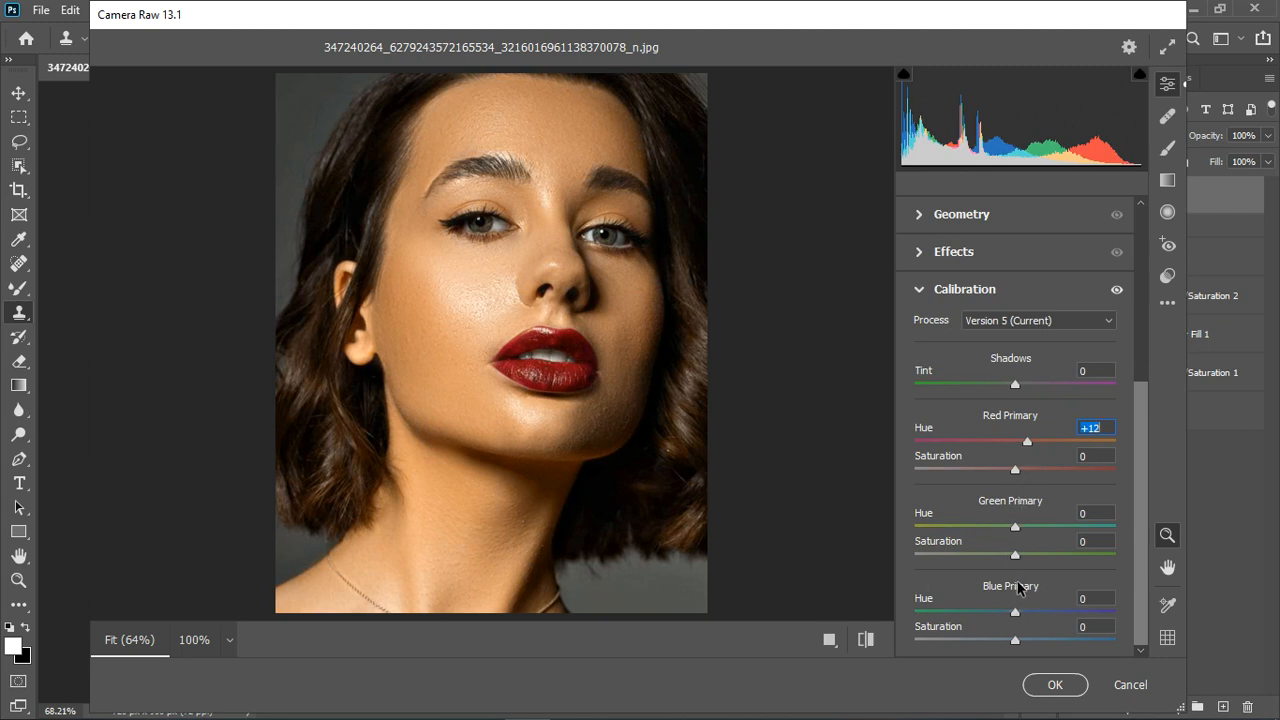
pyautogui.moveTo(1013, 614); pyautogui.dragTo(981, 608)
pyautogui.moveTo(982, 613); pyautogui.dragTo(987, 613)
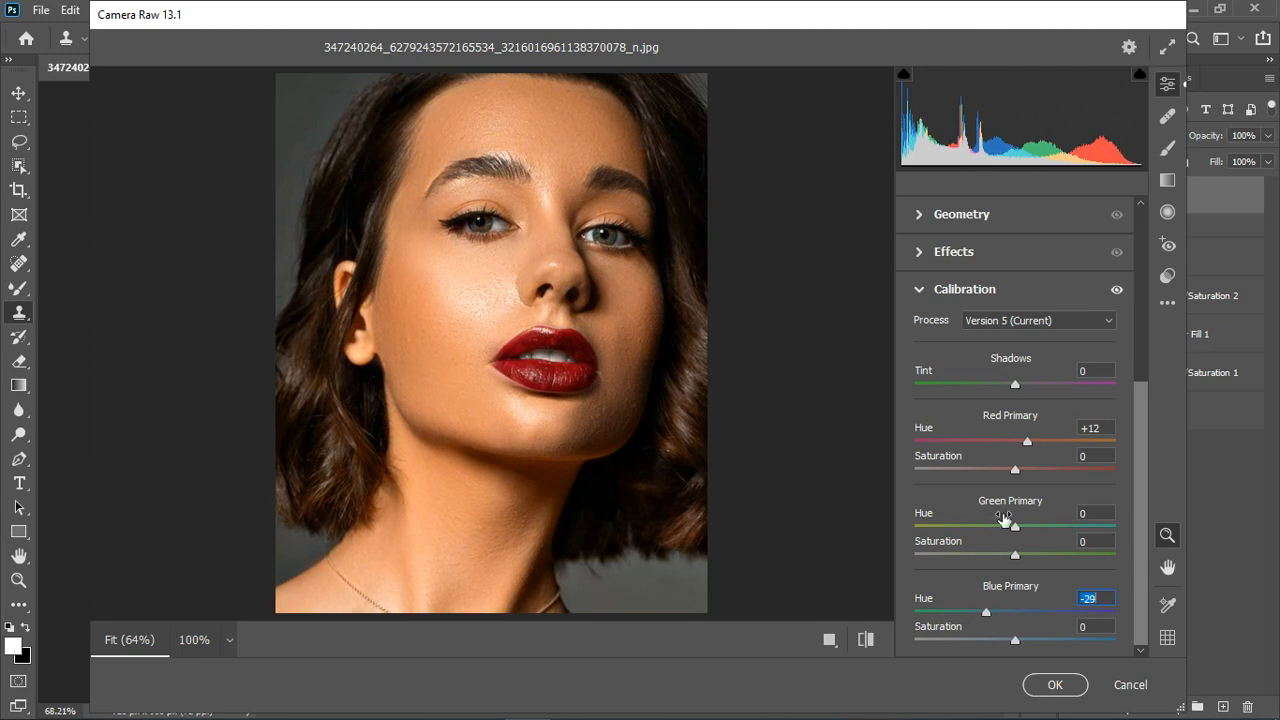
pyautogui.moveTo(1028, 442); pyautogui.dragTo(1036, 442)
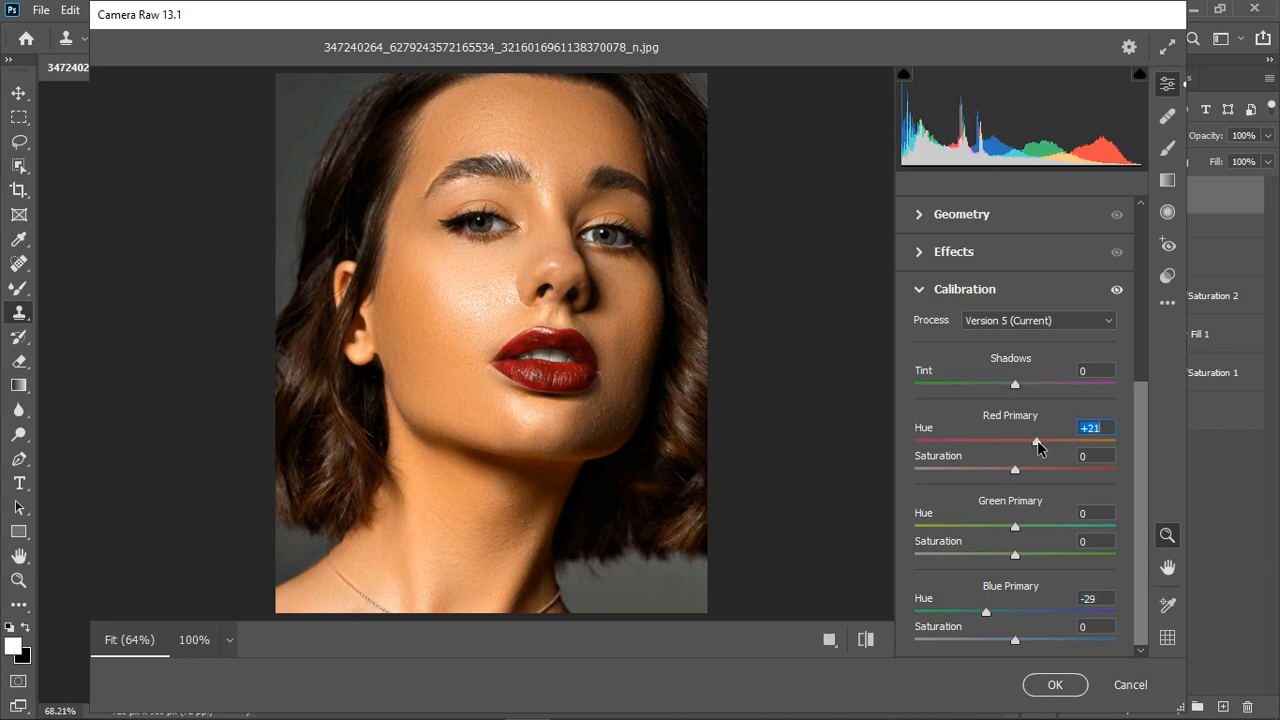
pyautogui.moveTo(1018, 526)
pyautogui.mouseDown()
pyautogui.moveTo(1003, 524)
pyautogui.moveTo(1035, 519)
pyautogui.mouseUp()
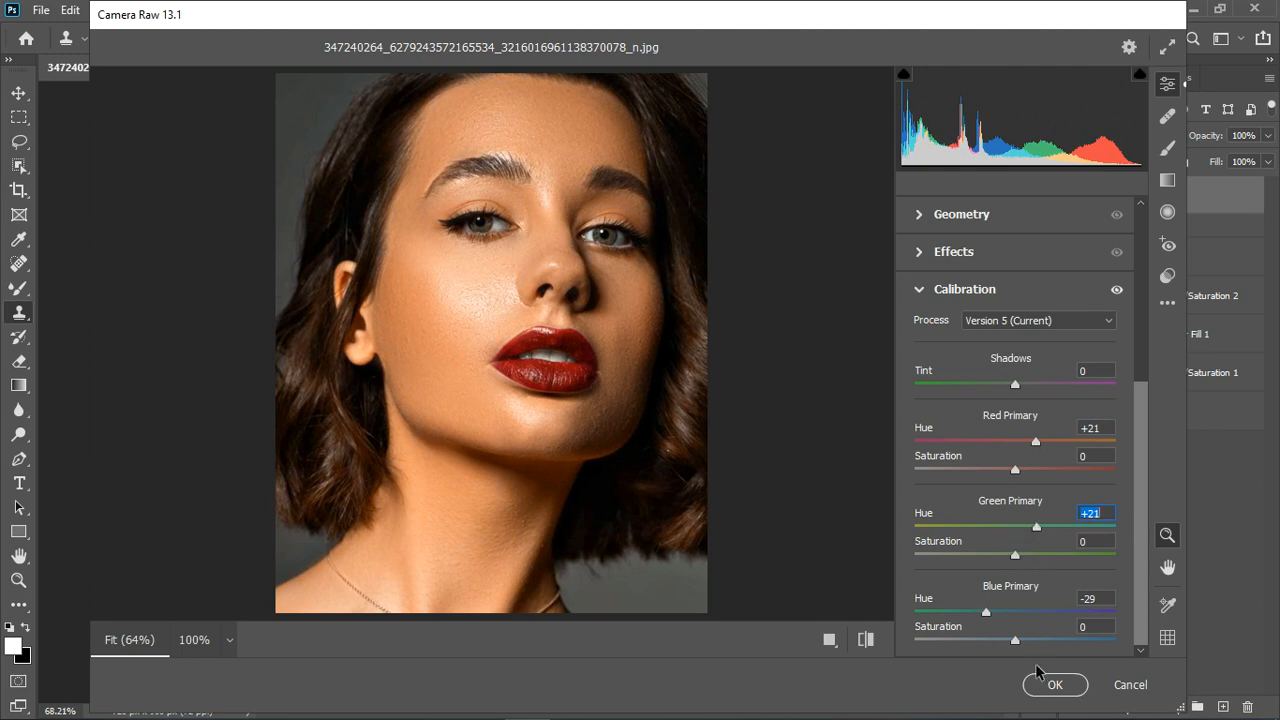
# Compare the Camera Raw adjustments with the original settings and apply the filter to Layer 2
pyautogui.click(868, 648)
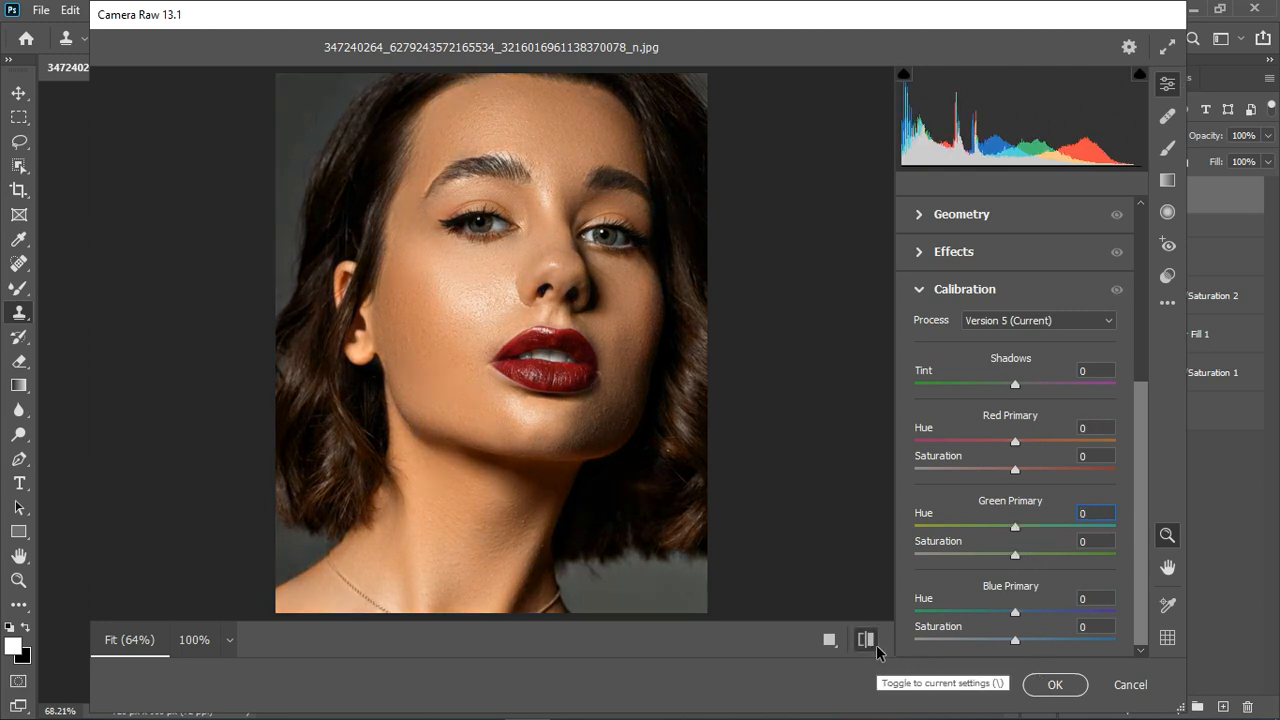
pyautogui.click(876, 648)
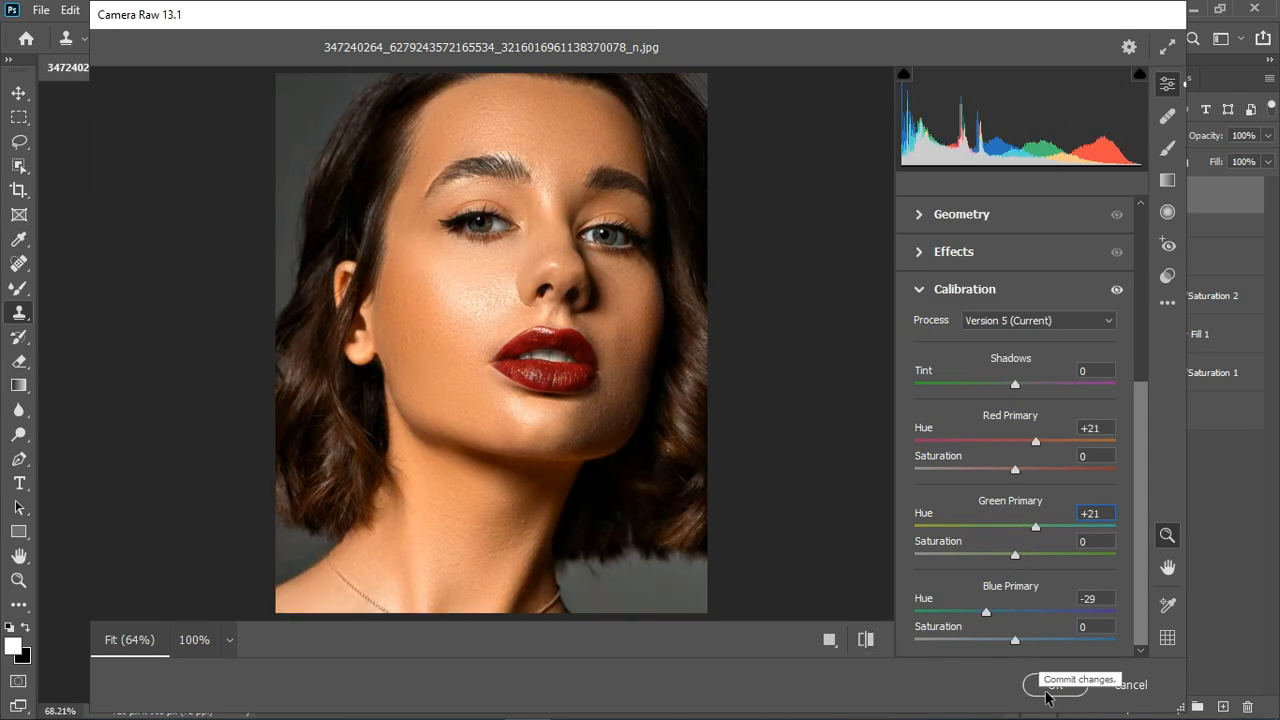
pyautogui.click(1049, 690)
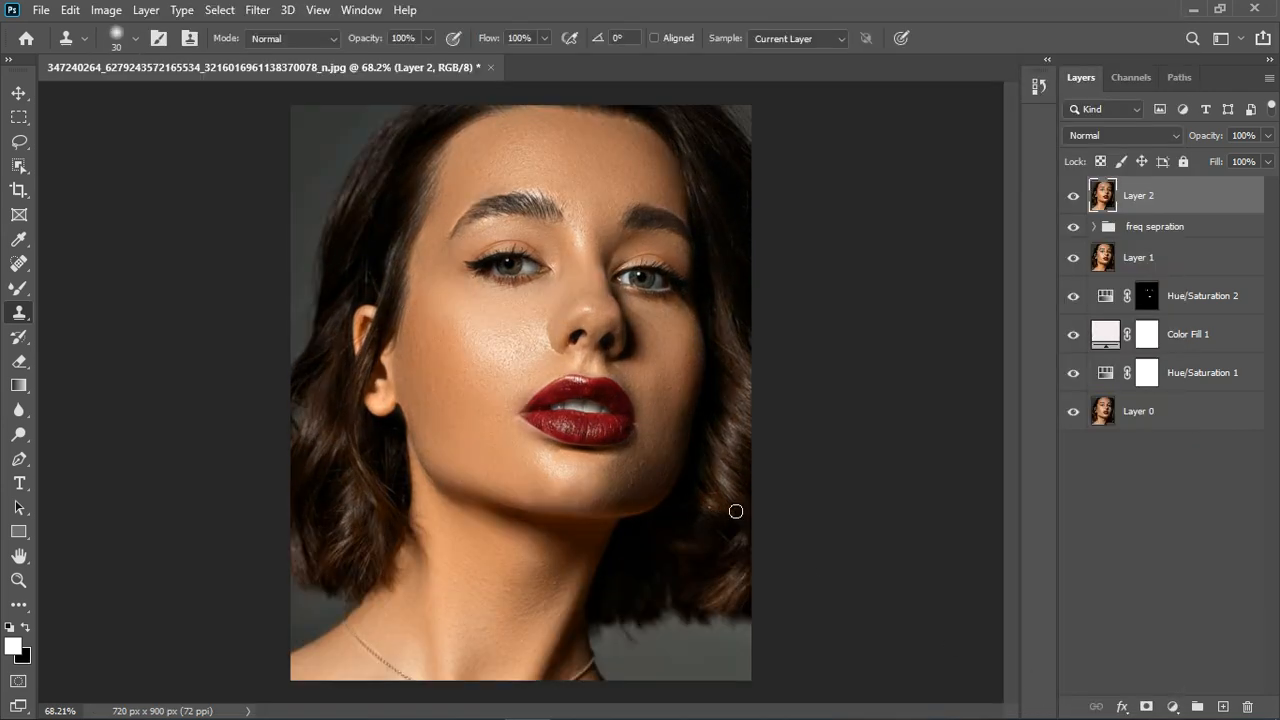
# Examine the graded portrait's lips and skin up close and the layers inside the freq sepration group
pyautogui.scroll(-1, 572, 391)
pyautogui.scroll(2, 572, 391)
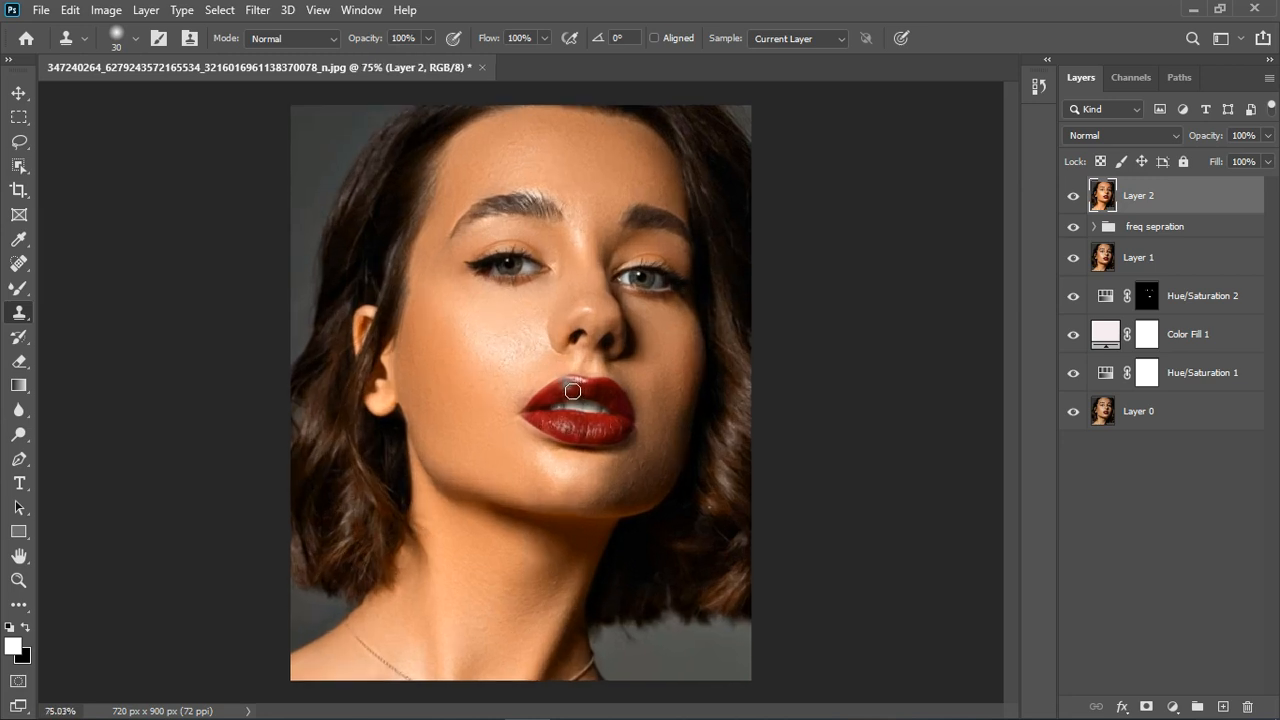
pyautogui.scroll(2, 572, 391)
pyautogui.scroll(-2, 586, 400)
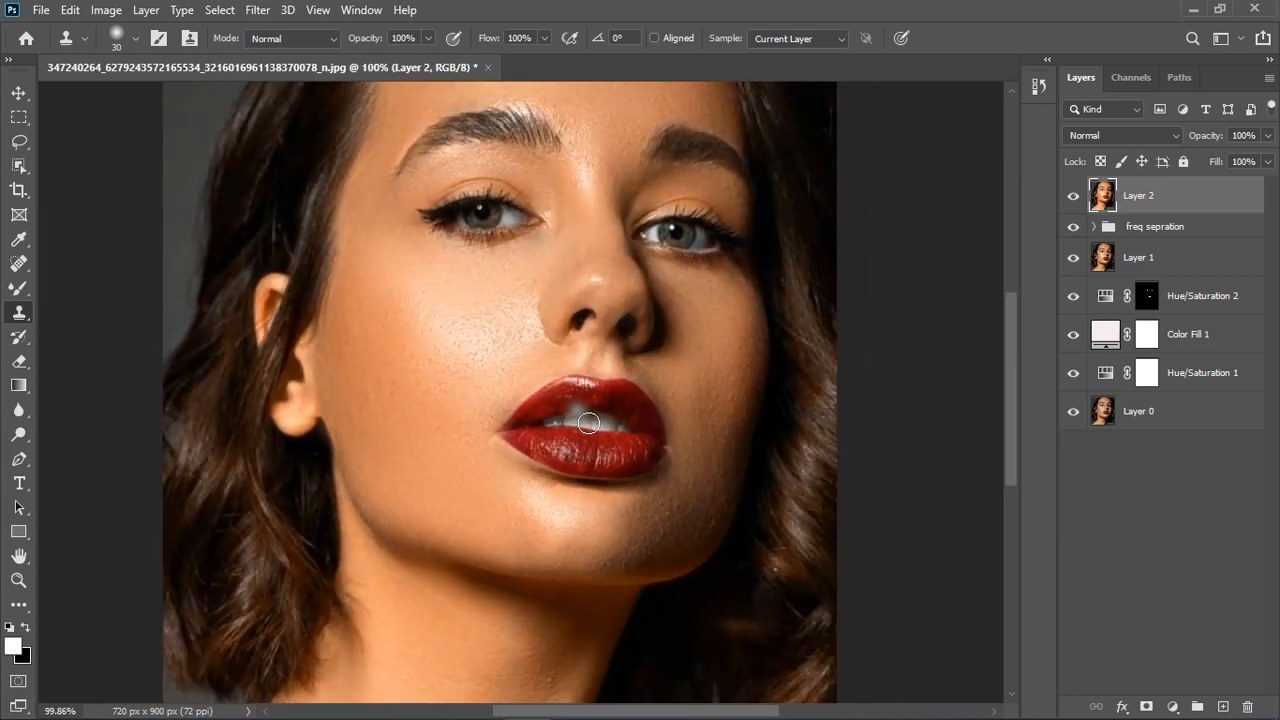
pyautogui.click(1096, 228)
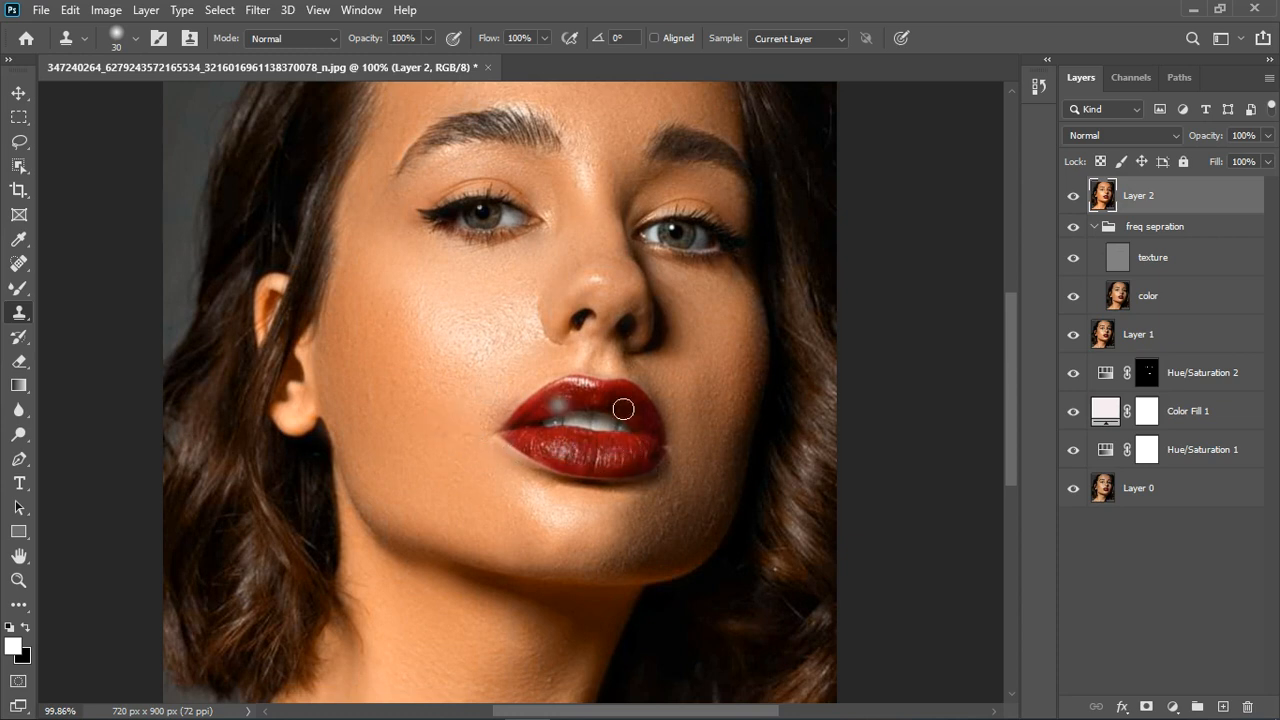
pyautogui.scroll(-3, 615, 432)
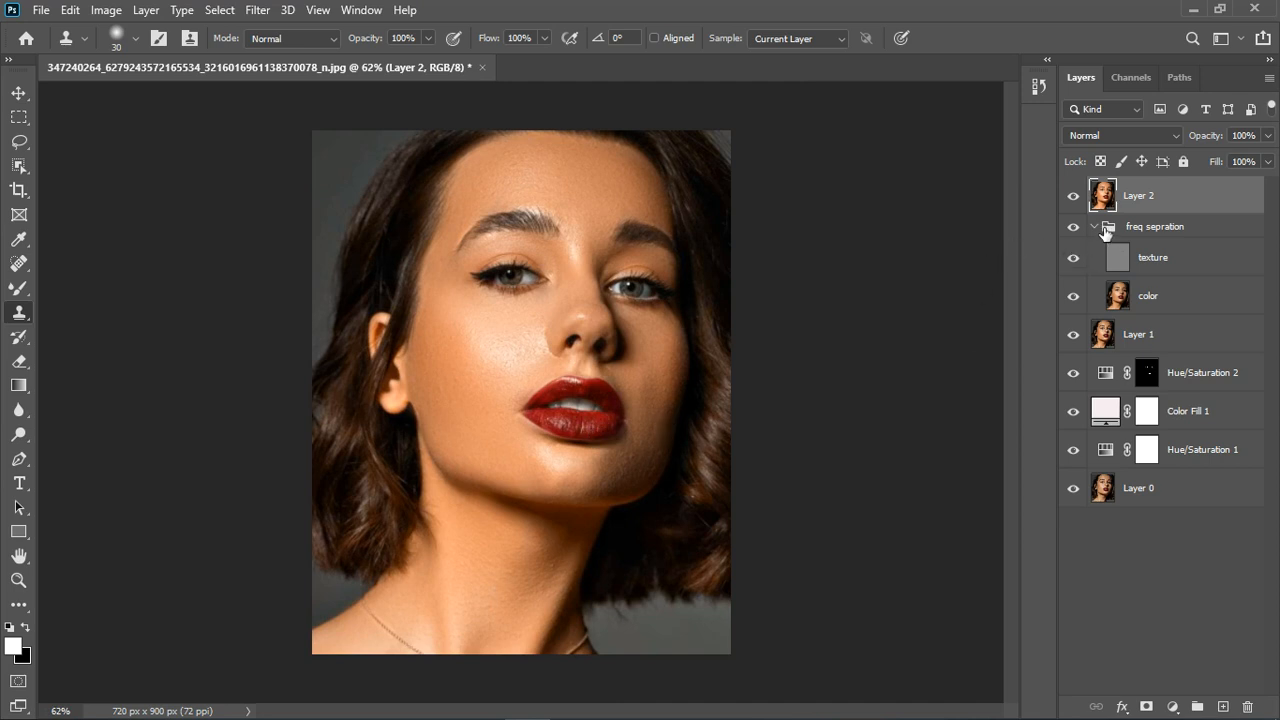
pyautogui.click(1095, 227)
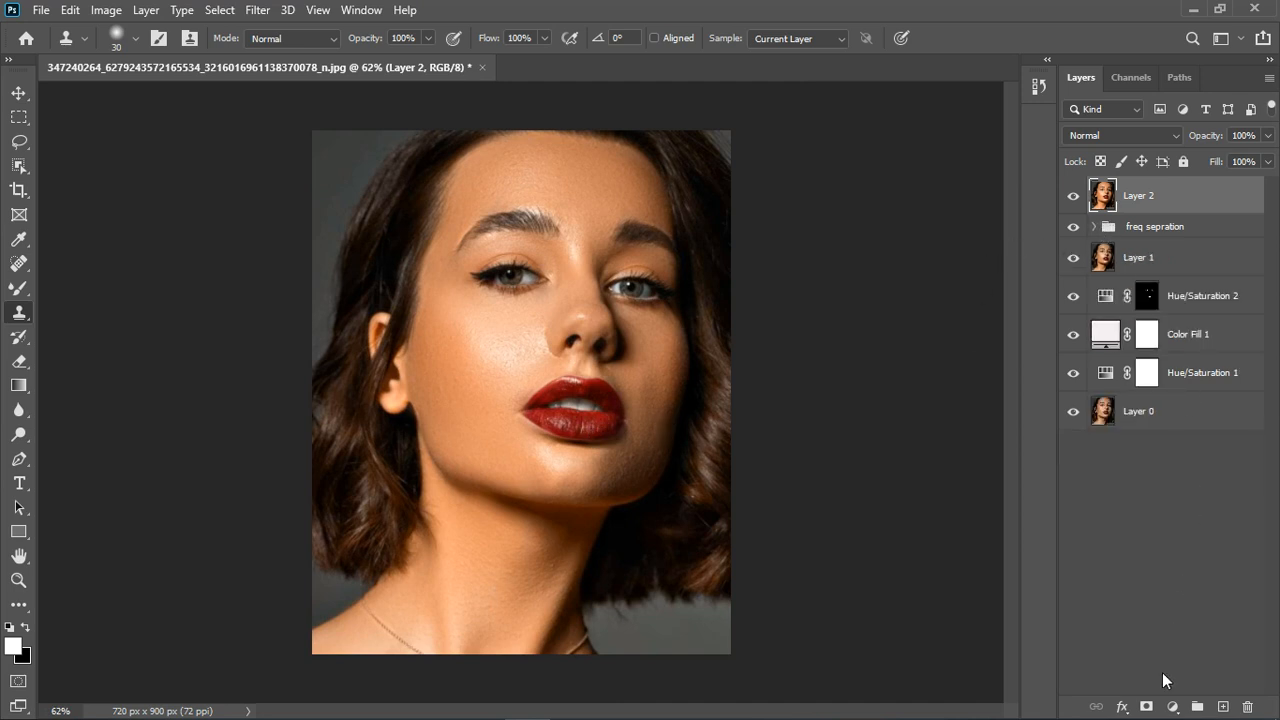
# Add a Color Balance adjustment layer, shift its Midtones slightly toward blue and set the Highlights Yellow–Blue value to -5
pyautogui.click(1173, 706)
pyautogui.click(1180, 540)
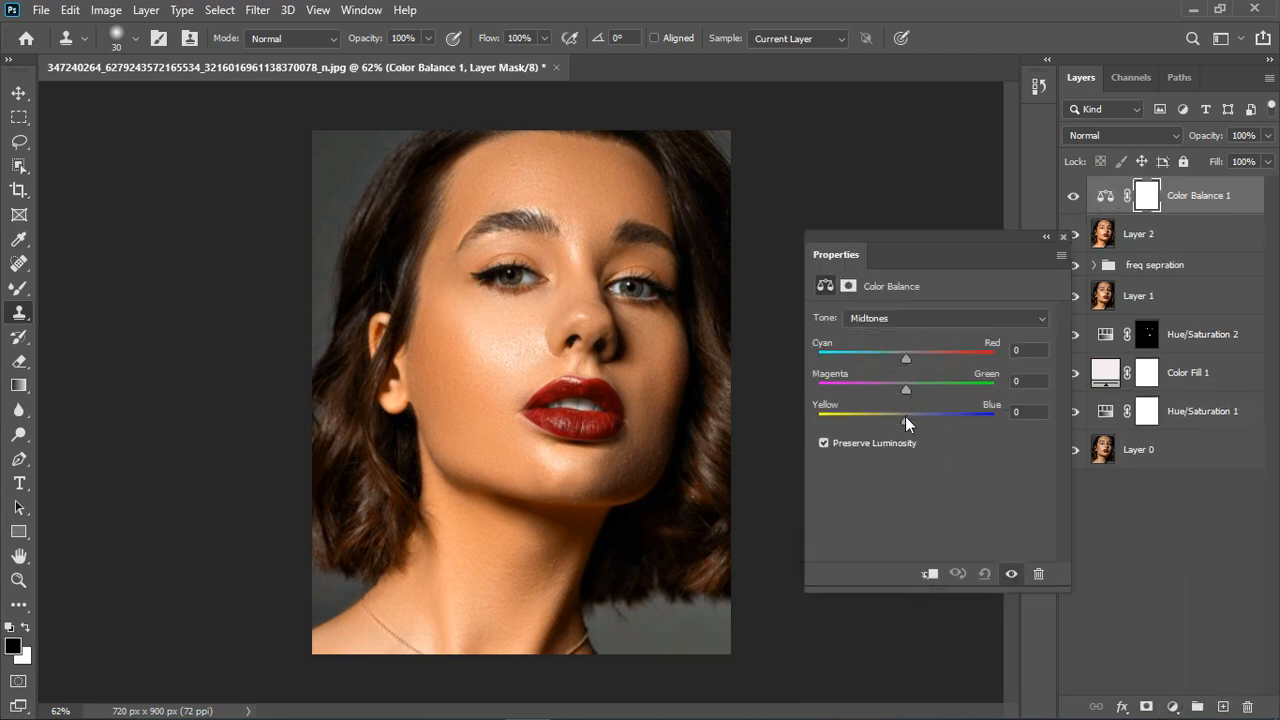
pyautogui.moveTo(905, 416); pyautogui.dragTo(913, 416)
pyautogui.click(901, 317)
pyautogui.click(895, 361)
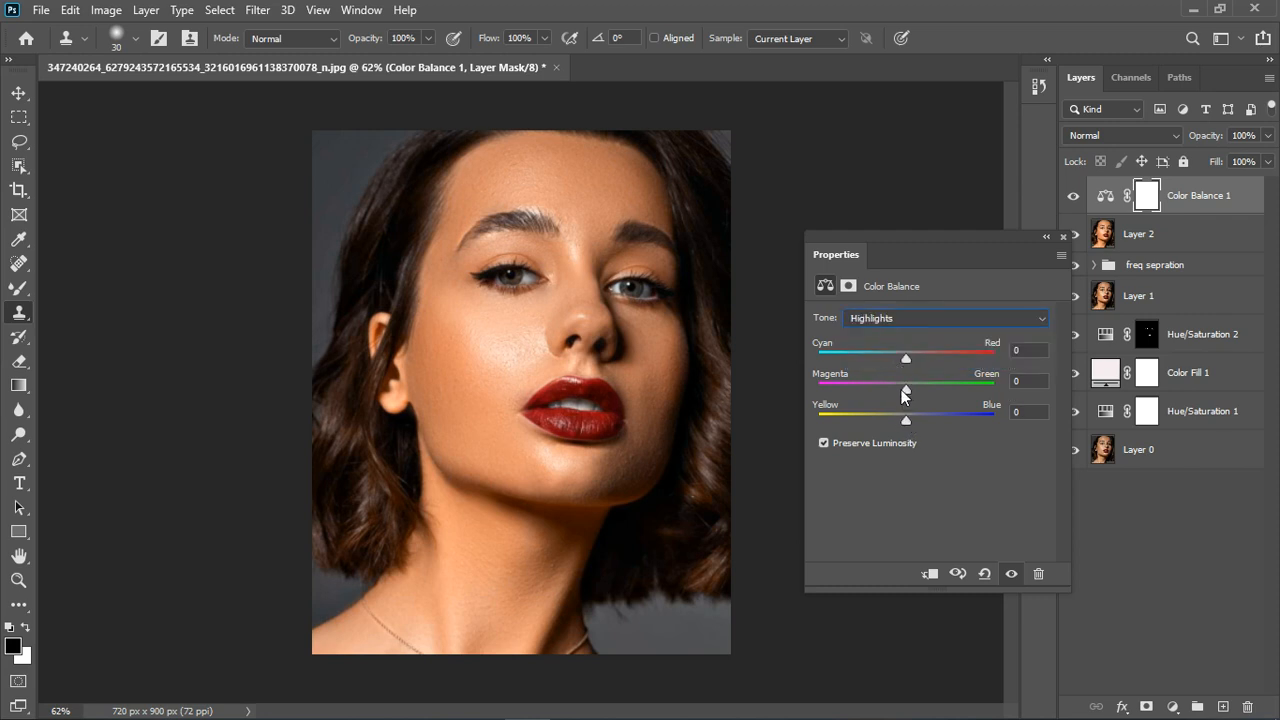
pyautogui.moveTo(905, 419); pyautogui.dragTo(901, 421)
# Set the Color Balance Shadows to -3 Magenta–Green and -2 Yellow–Blue, with a slight shift toward cyan
pyautogui.click(907, 322)
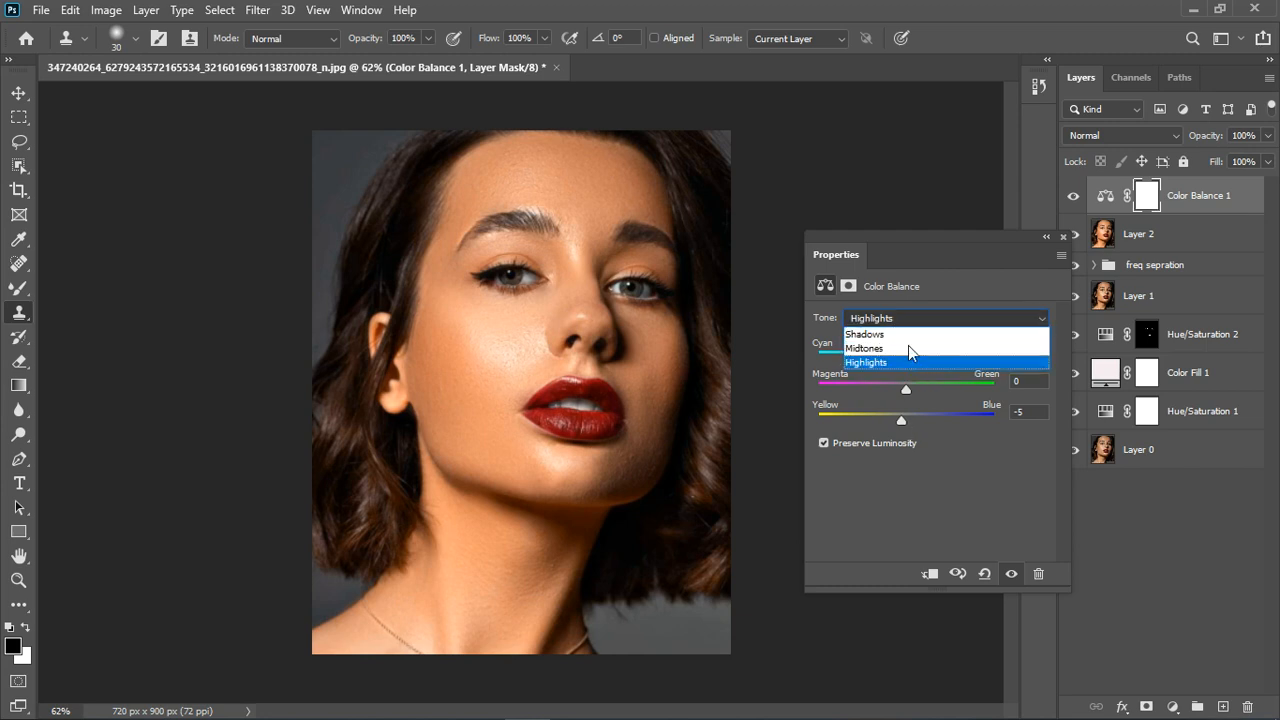
pyautogui.click(912, 333)
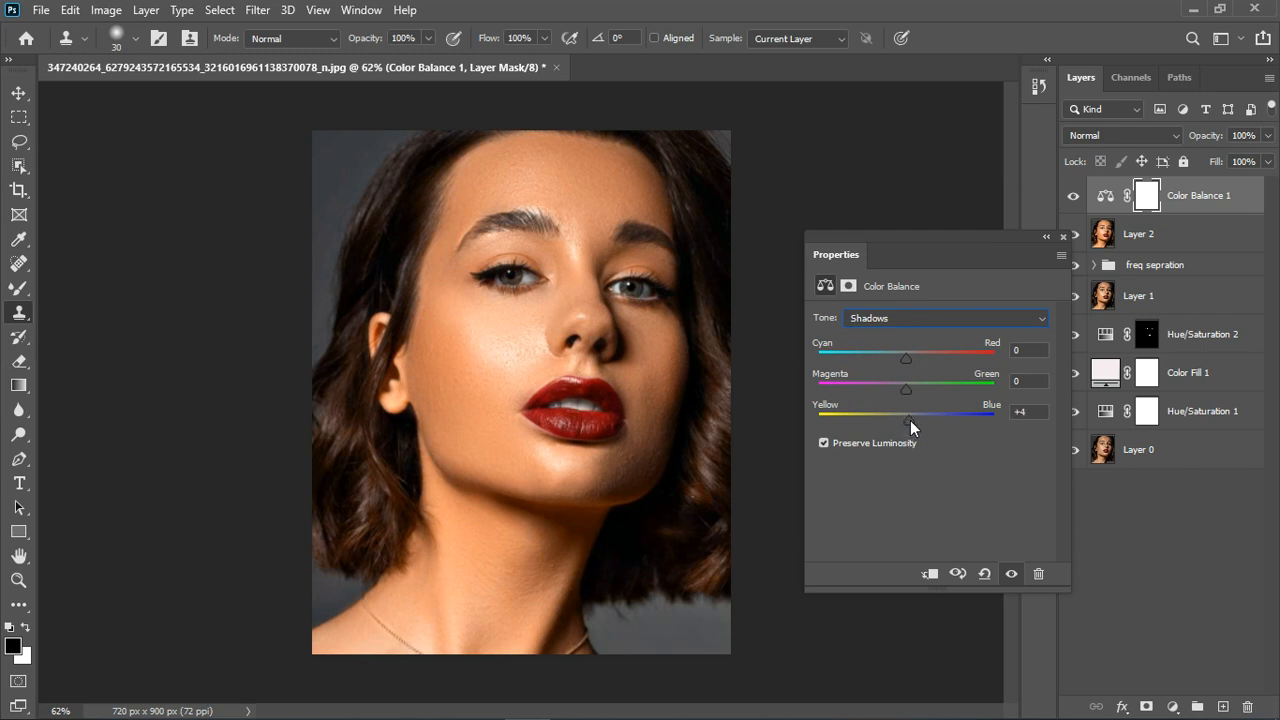
pyautogui.moveTo(910, 425); pyautogui.dragTo(904, 424)
pyautogui.moveTo(906, 391); pyautogui.dragTo(904, 393)
pyautogui.moveTo(906, 358); pyautogui.dragTo(904, 358)
# Set the Color Balance Highlights Magenta–Green value to about -6 and shift Cyan–Red slightly toward cyan
pyautogui.click(914, 320)
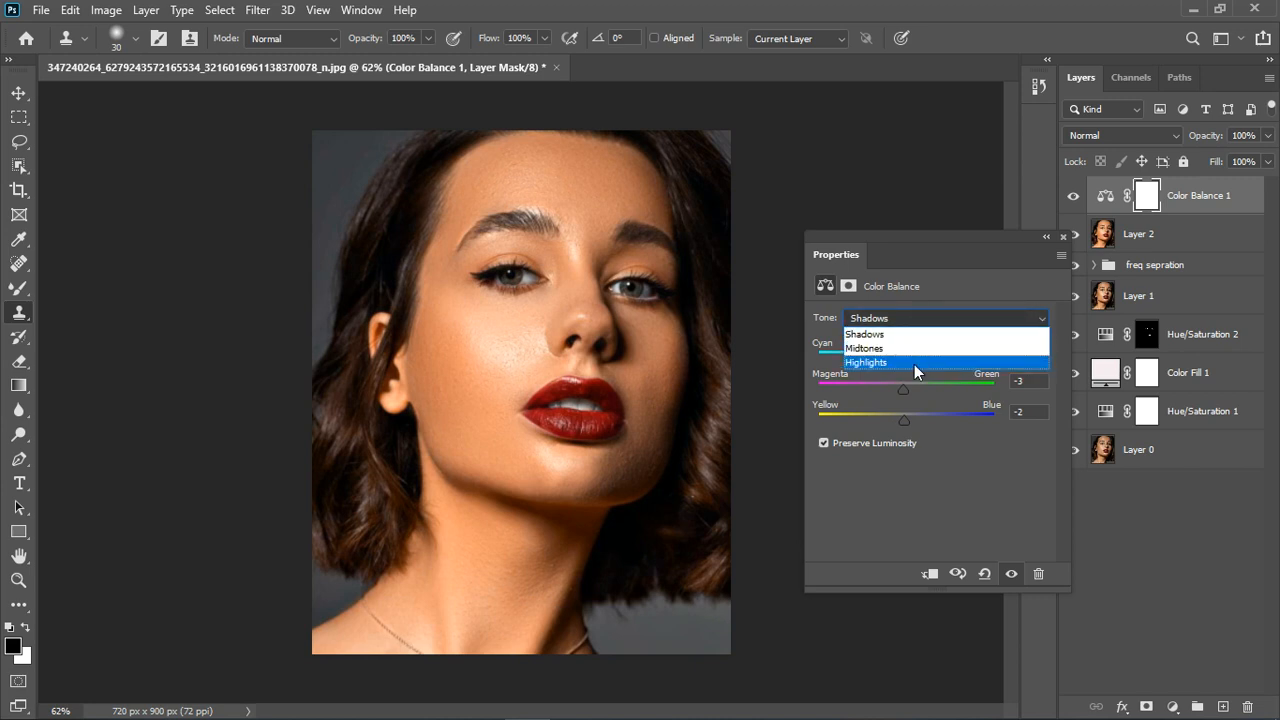
pyautogui.click(914, 364)
pyautogui.moveTo(914, 391); pyautogui.dragTo(902, 391)
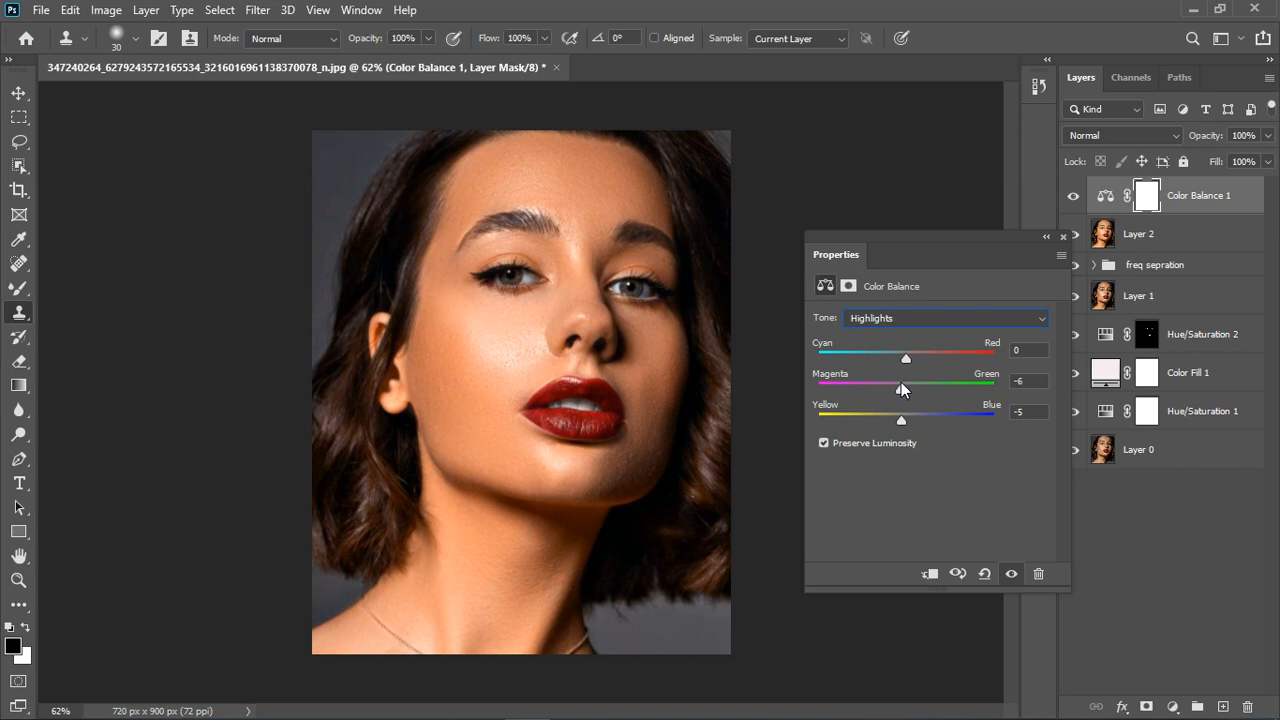
pyautogui.moveTo(906, 357); pyautogui.dragTo(901, 358)
# Fine-tune the Magenta–Green balance of the Midtones and compare the portrait with and without the Color Balance layer
pyautogui.click(906, 317)
pyautogui.click(906, 348)
pyautogui.moveTo(908, 384); pyautogui.dragTo(908, 385)
pyautogui.click(1063, 238)
pyautogui.click(1074, 197)
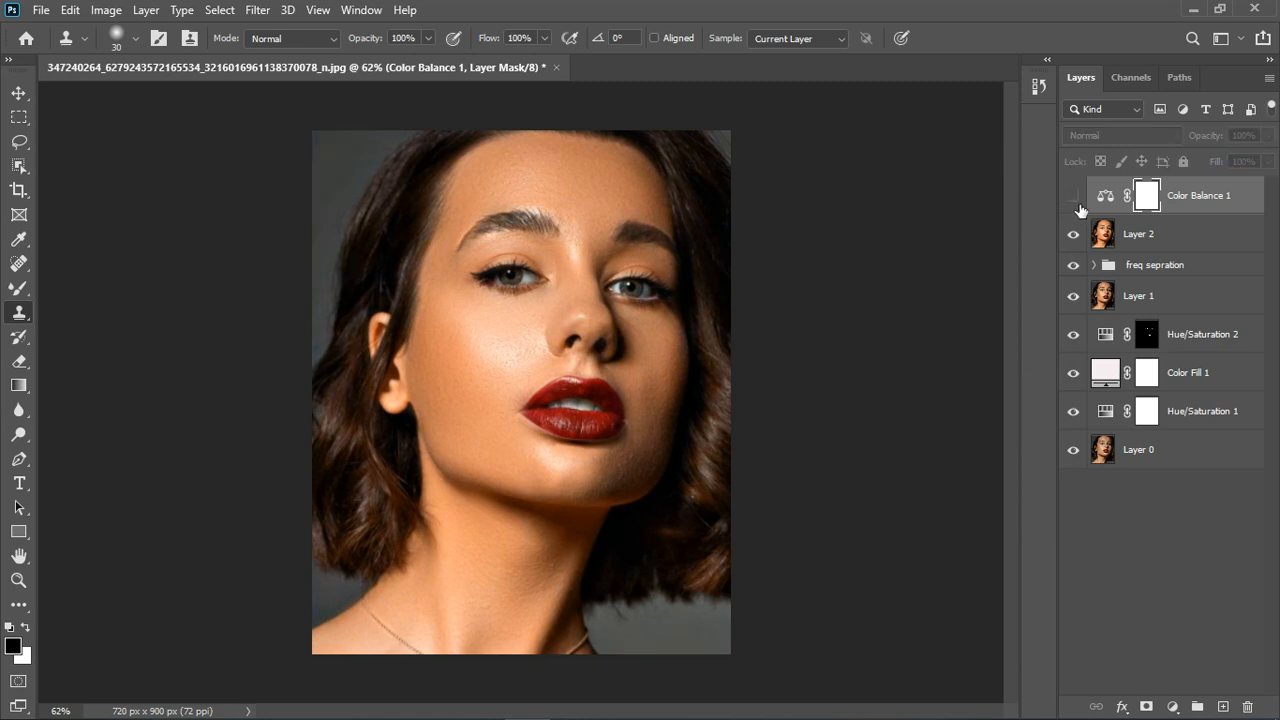
pyautogui.click(1075, 198)
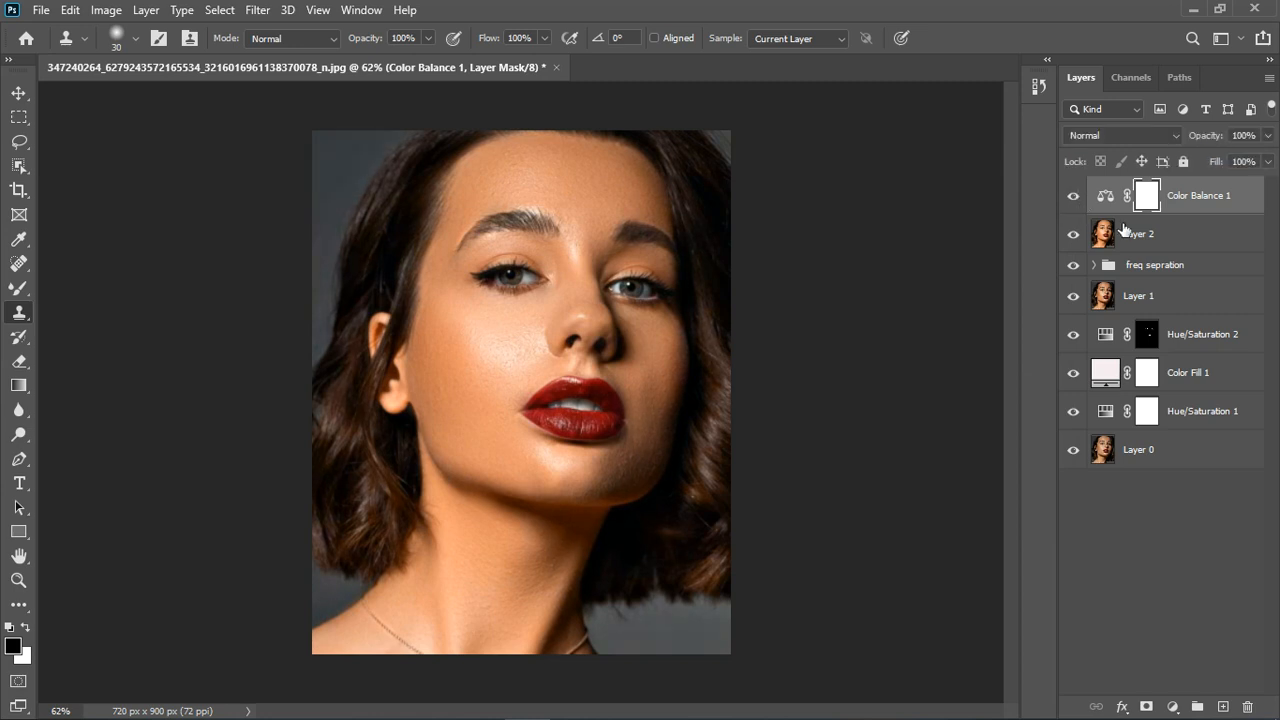
# Group the Color Balance 1 layer with Layer 2 and compare the portrait with and without the group
pyautogui.keyDown('shift'); pyautogui.click(1181, 247); pyautogui.keyUp('shift')
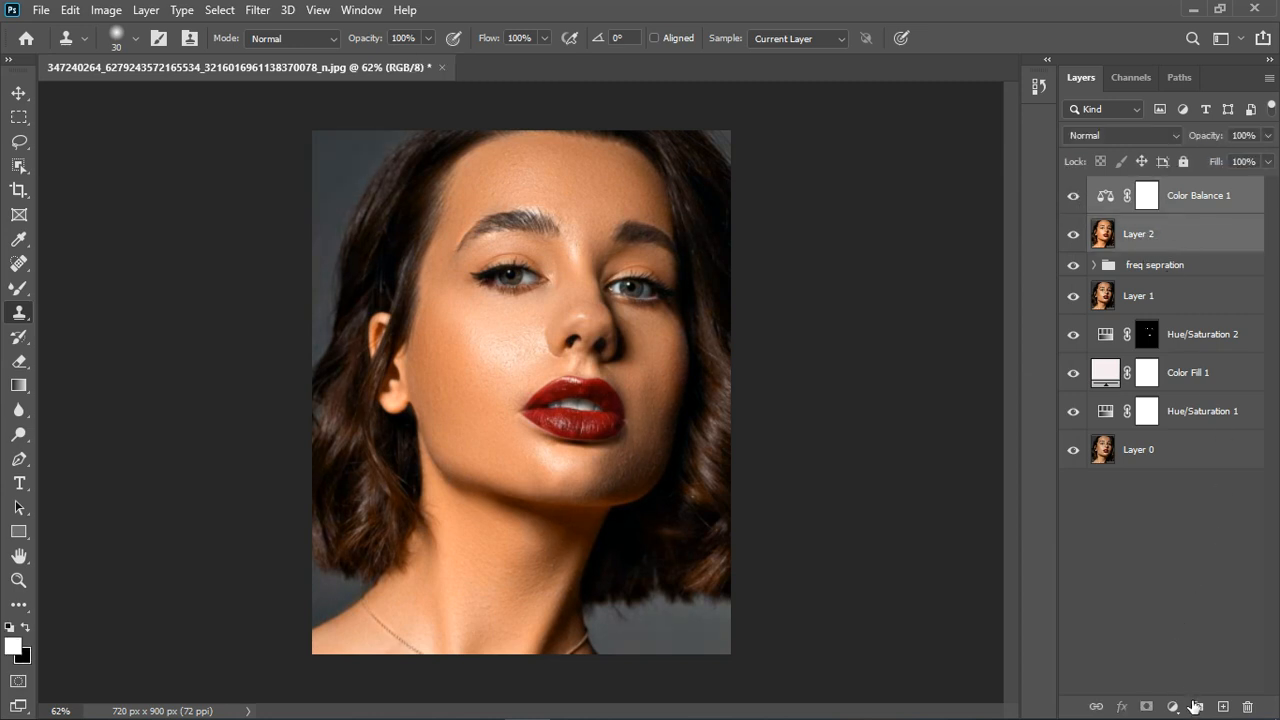
pyautogui.hotkey('ctrl', 'g')
pyautogui.click(1074, 189)
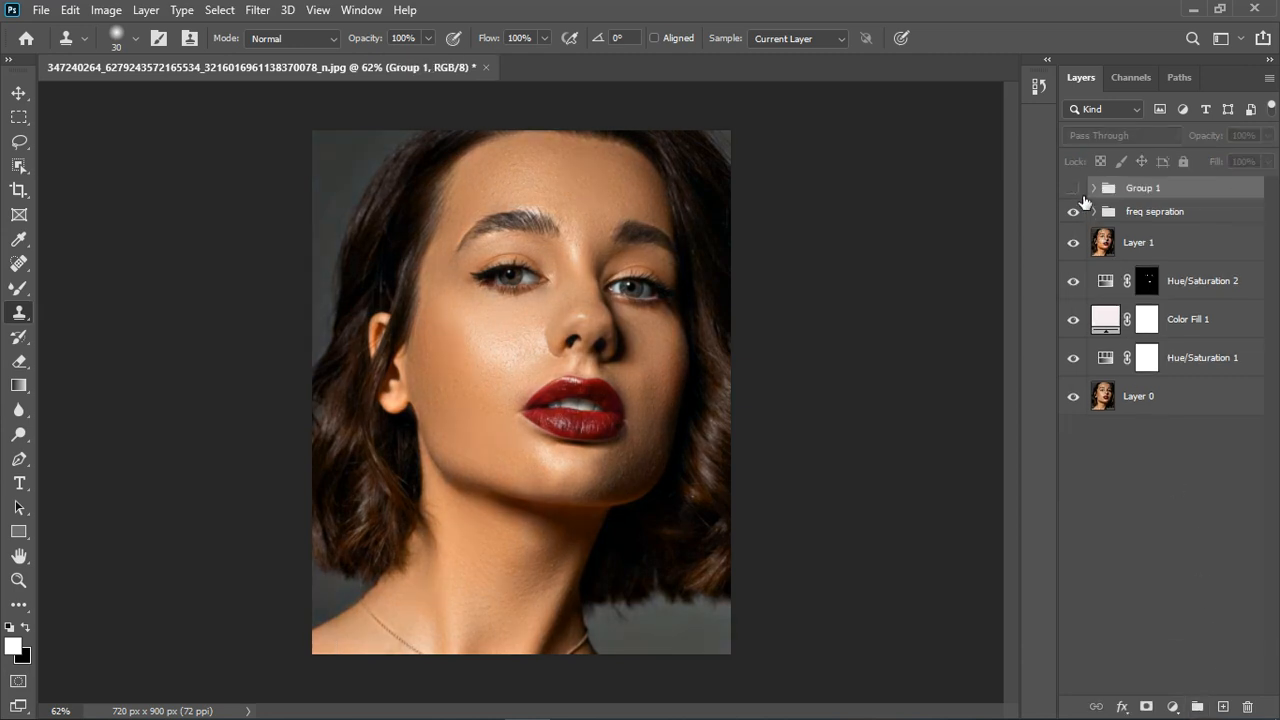
pyautogui.click(1074, 188)
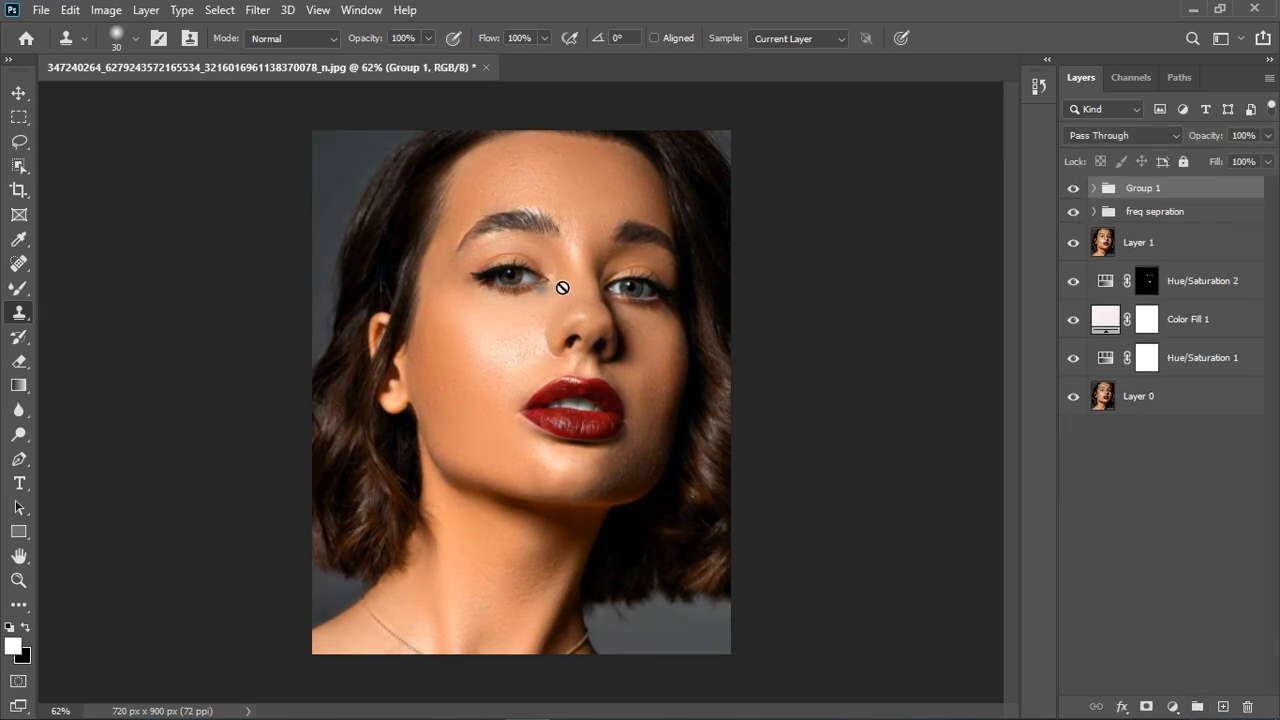
pyautogui.scroll(2, 571, 286)
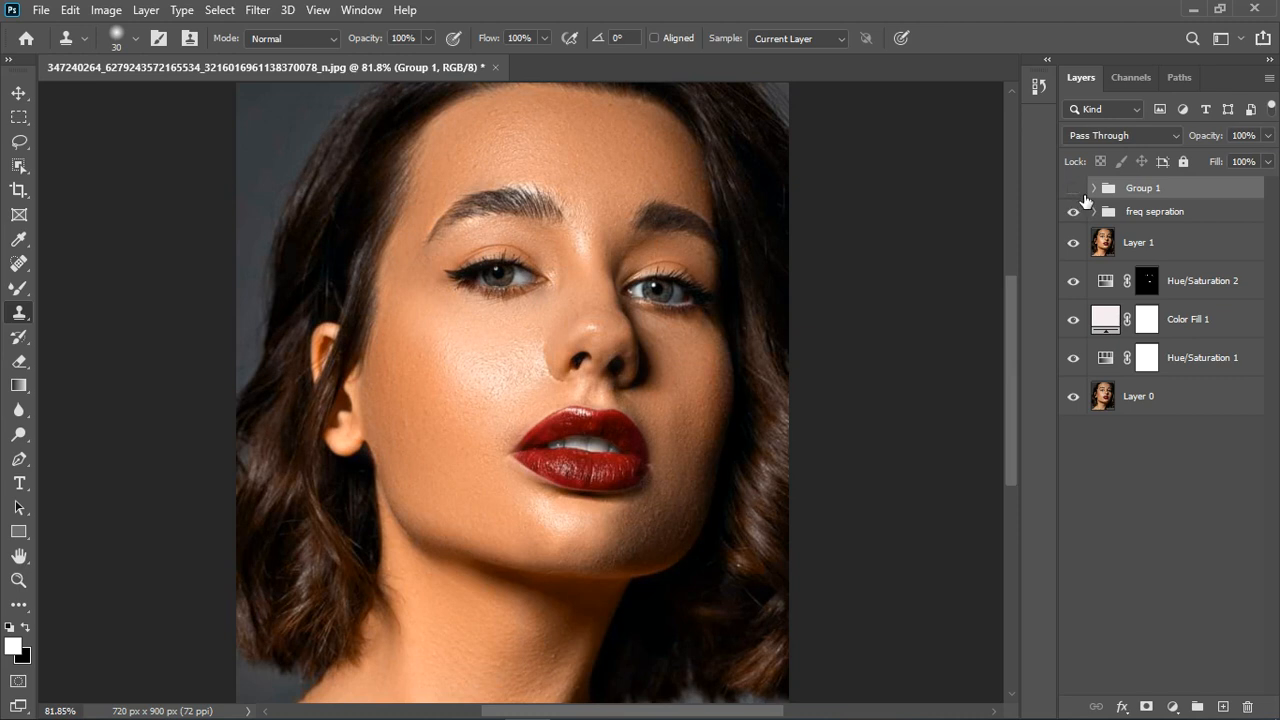
pyautogui.click(1074, 188)
pyautogui.click(1074, 188)
pyautogui.scroll(-1, 785, 351)
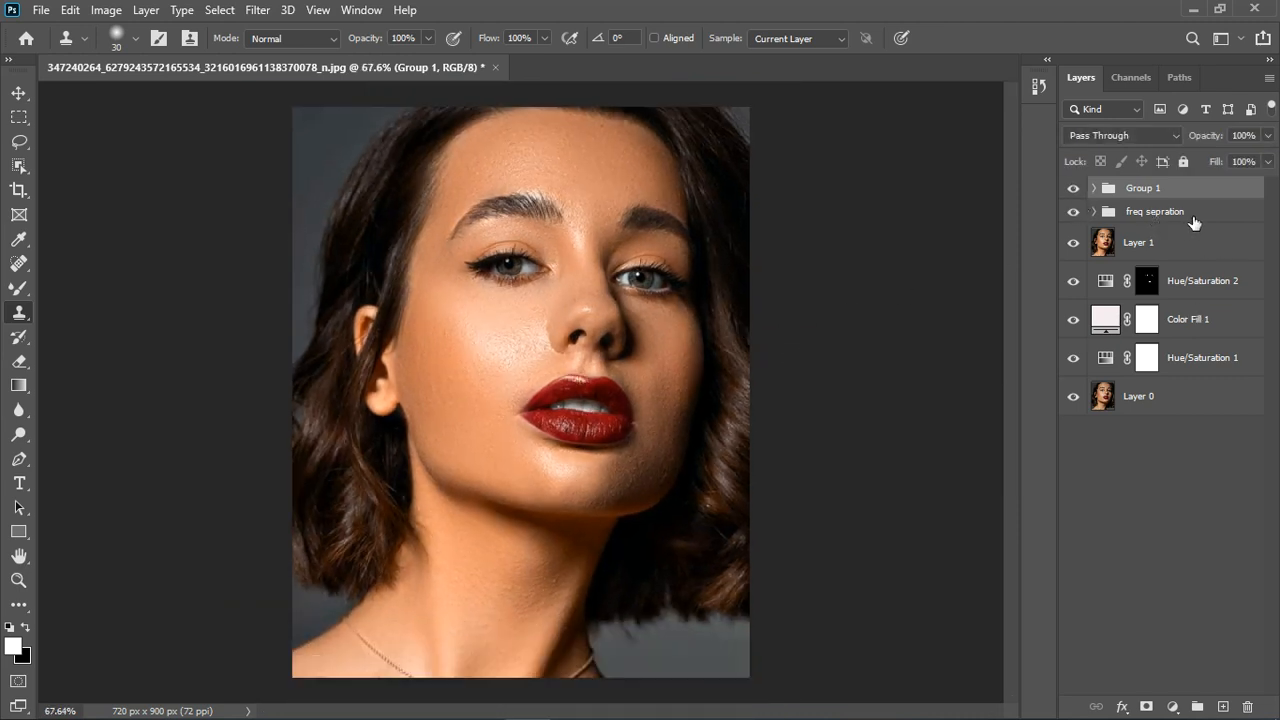
# Stamp all visible layers into a new top layer and group the layers from Group 1 through Hue/Saturation 1
pyautogui.hotkey('ctrl', 'shift', 'alt', 'e')
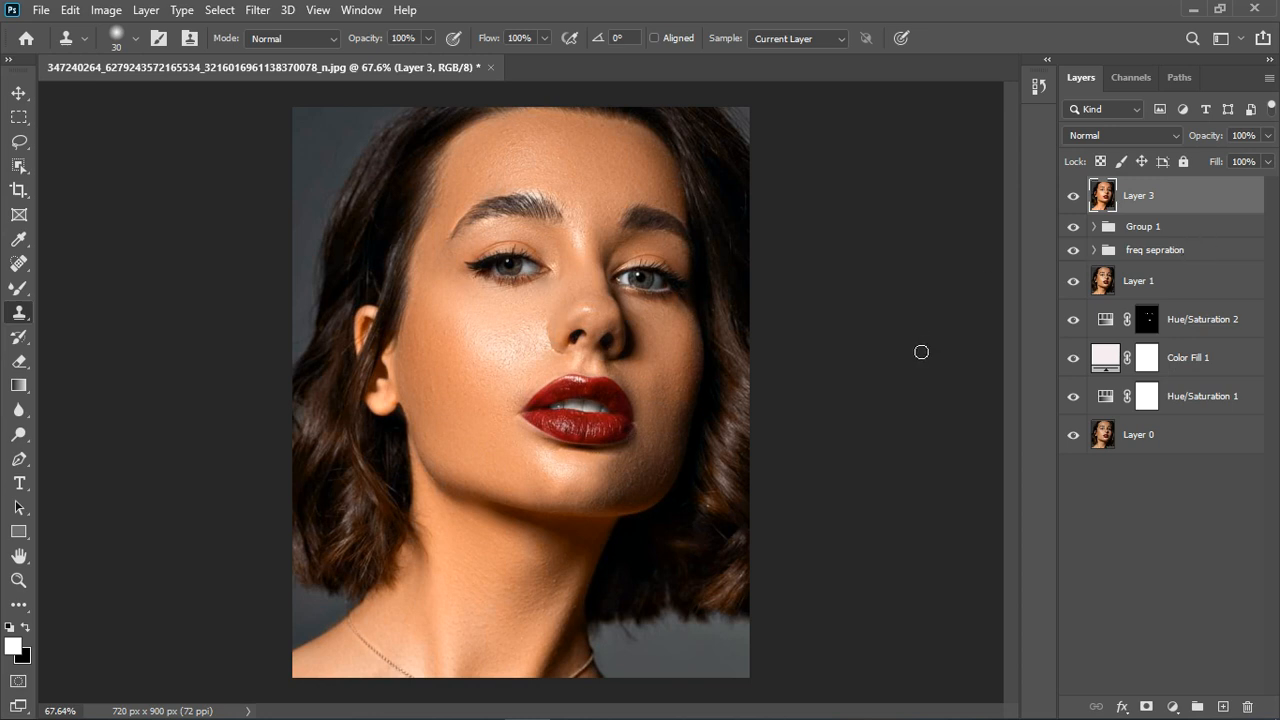
pyautogui.click(1194, 233)
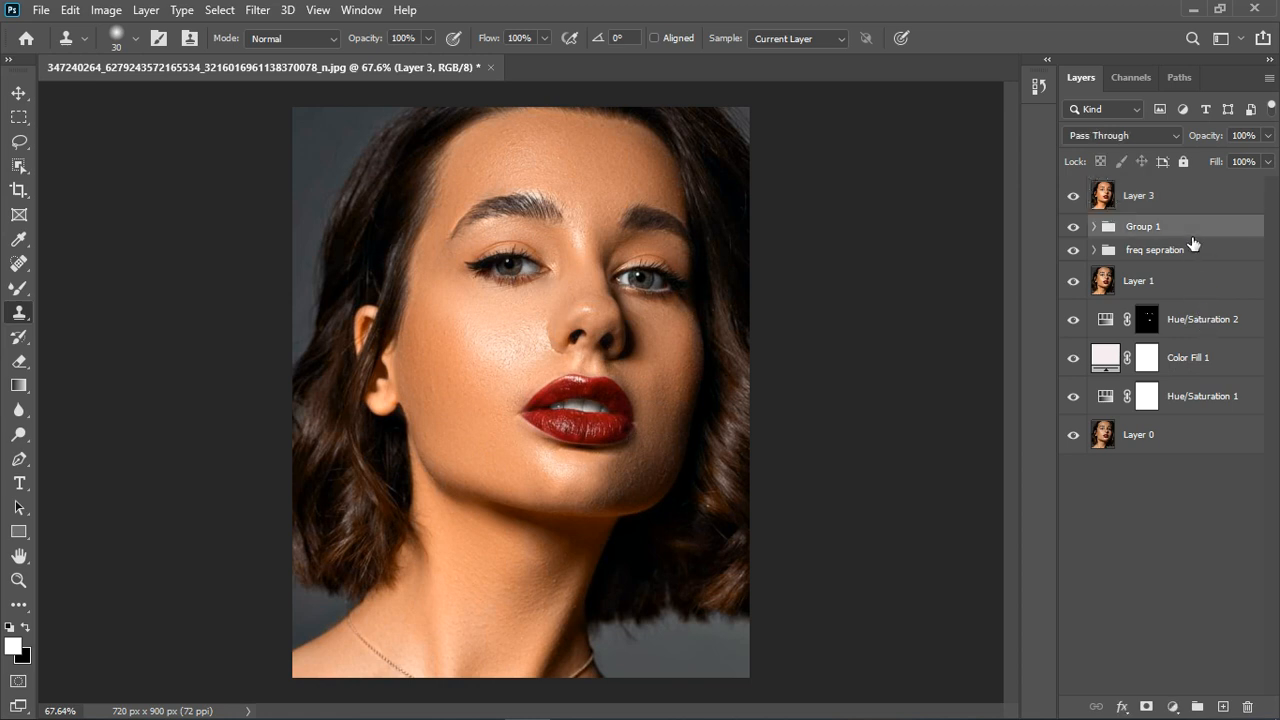
pyautogui.keyDown('shift'); pyautogui.click(1206, 396); pyautogui.keyUp('shift')
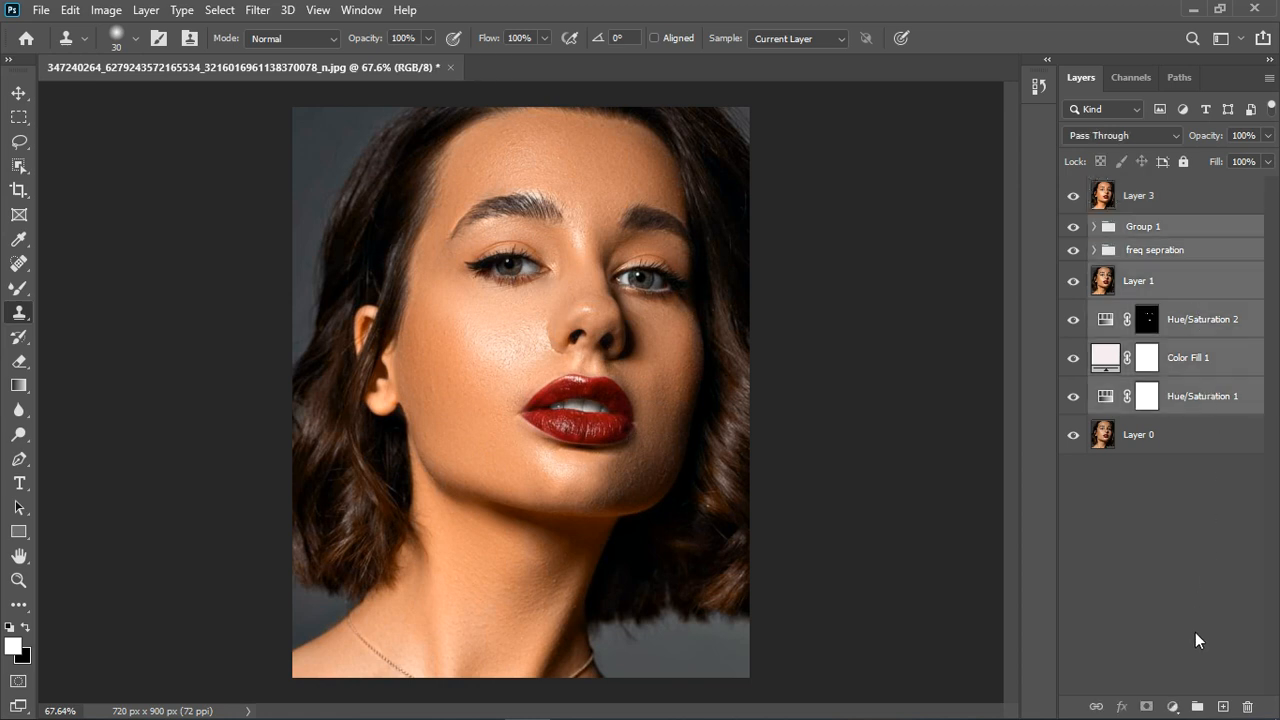
pyautogui.click(1197, 707)
# Hide the group between Layer 3 and Layer 0 and toggle Layer 3 to compare the retouch with the original portrait
pyautogui.click(1076, 226)
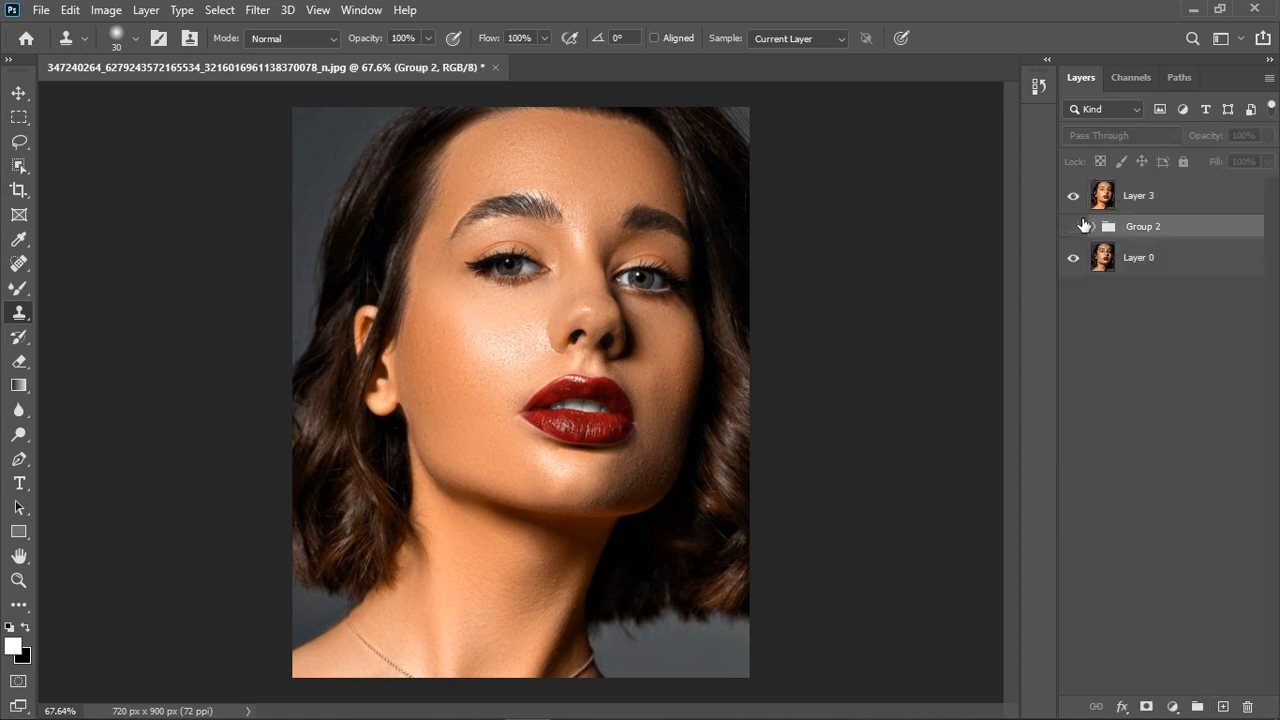
pyautogui.click(1074, 196)
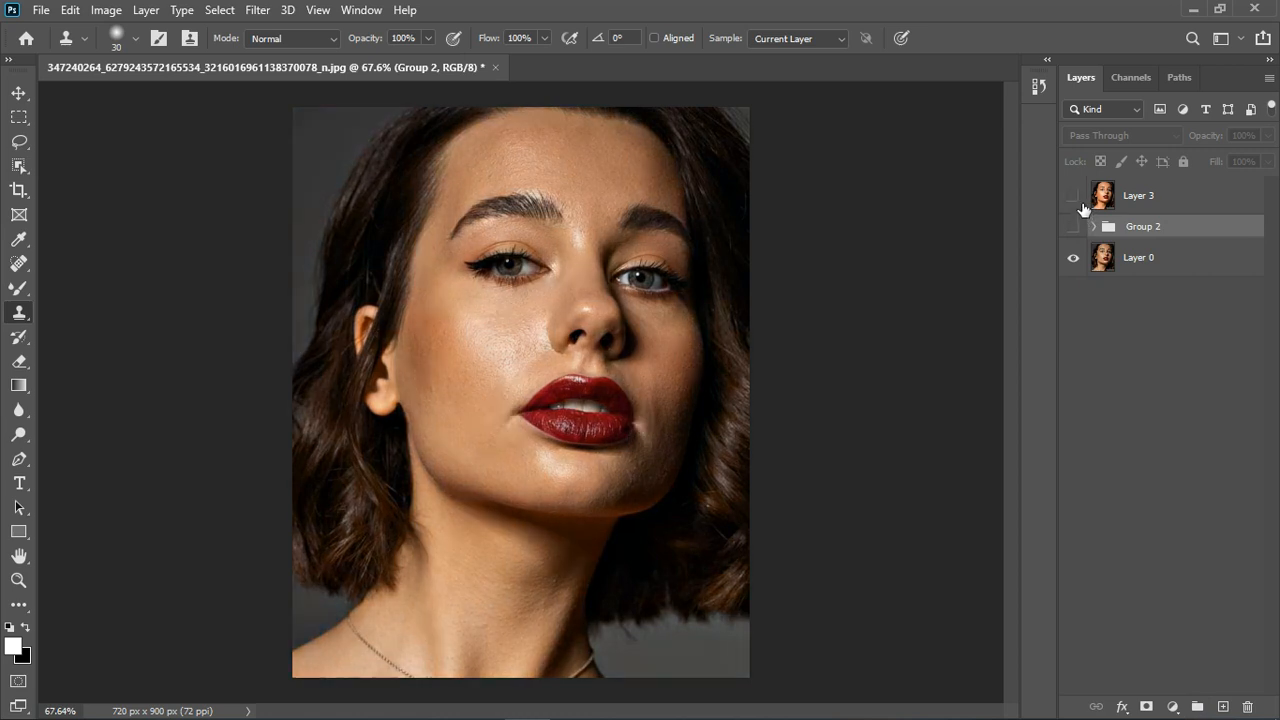
pyautogui.click(1074, 196)
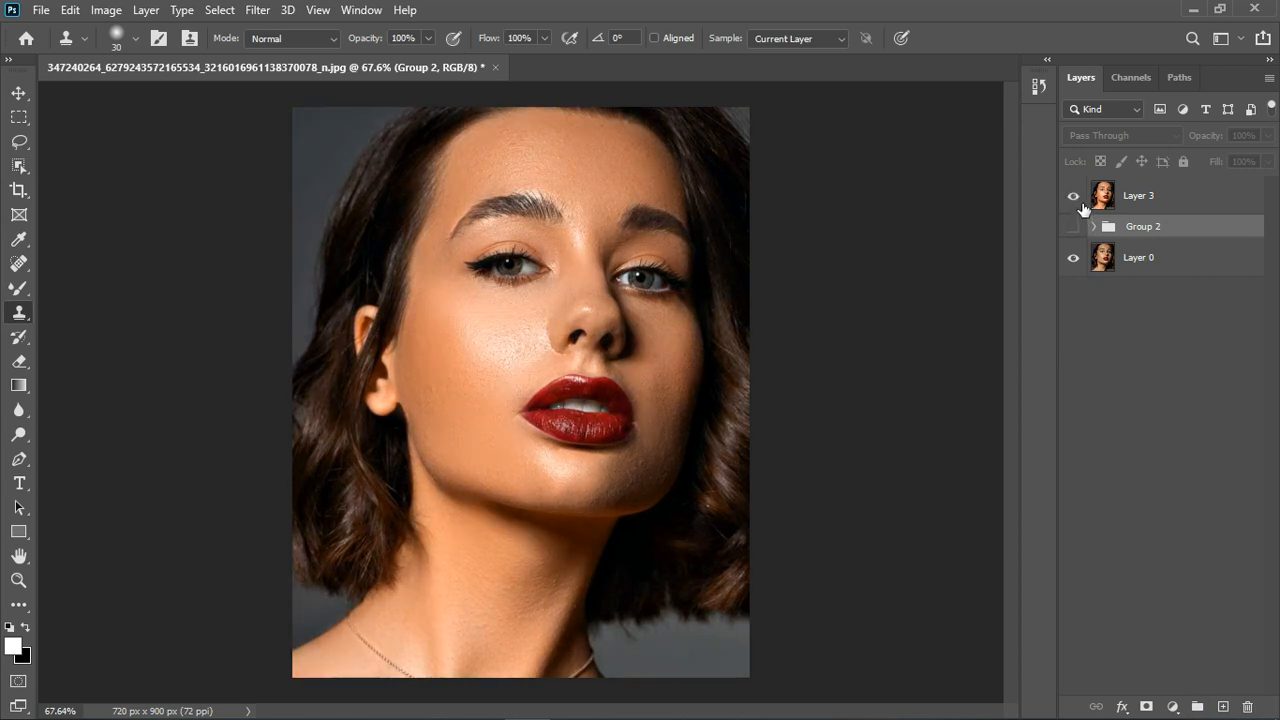
pyautogui.click(1080, 200)
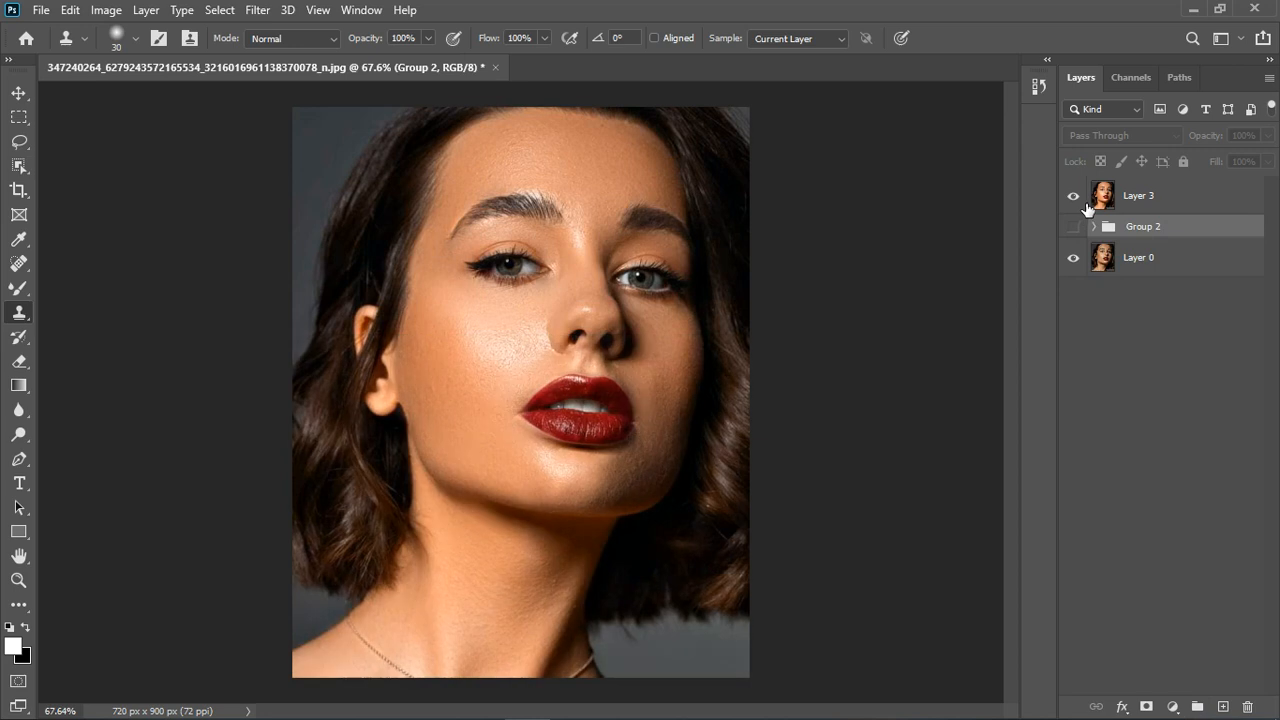